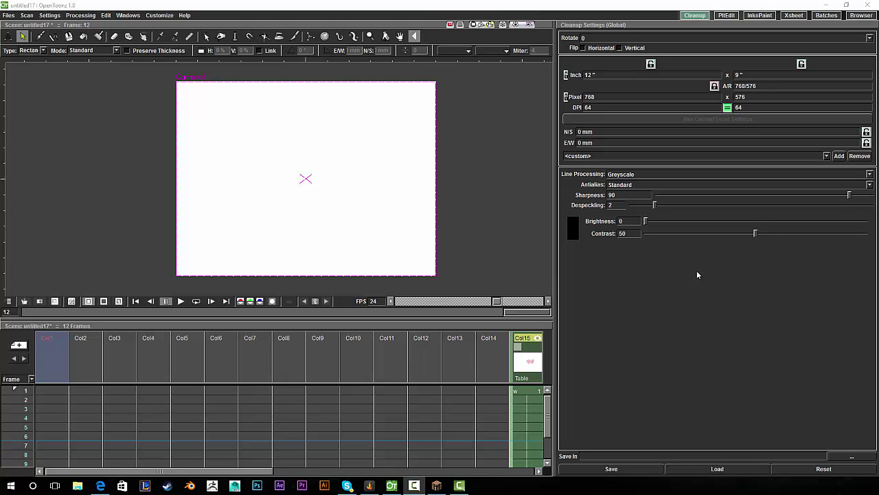
# Step: Draw a tall zigzag line across the canvas in frame 1 of Col1 with the Brush and make the column visible
pyautogui.click(554, 145)
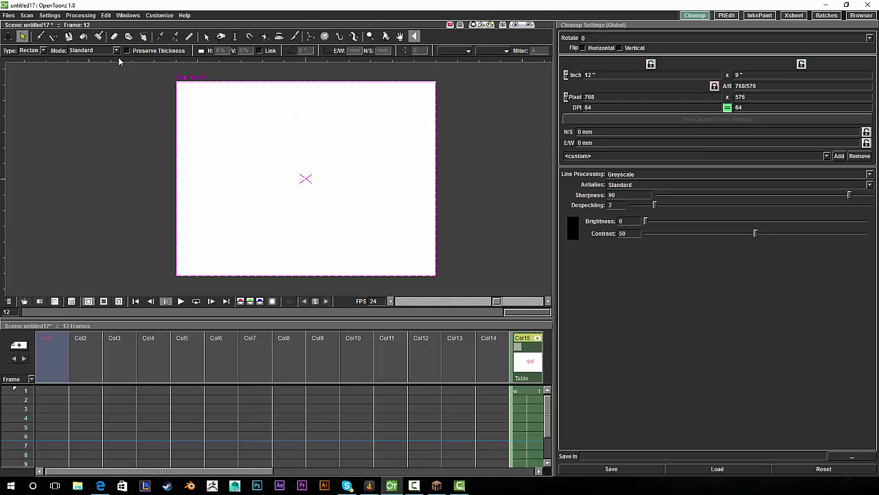
pyautogui.click(62, 390)
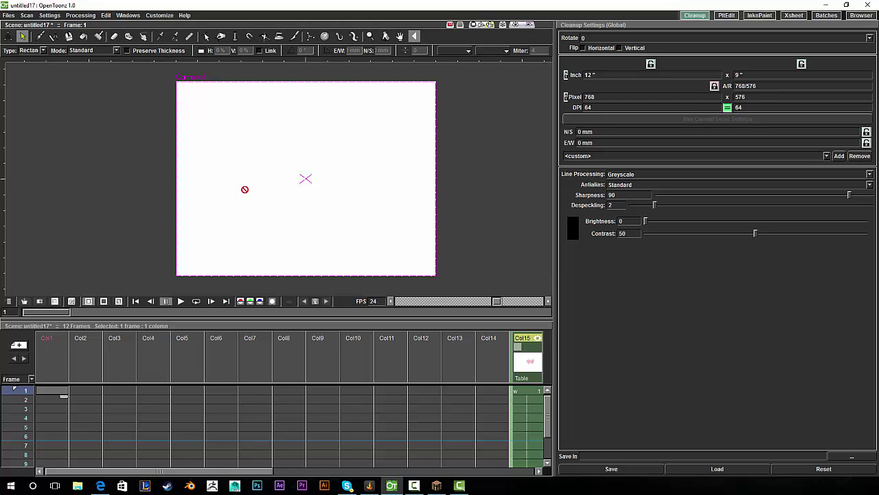
pyautogui.click(39, 37)
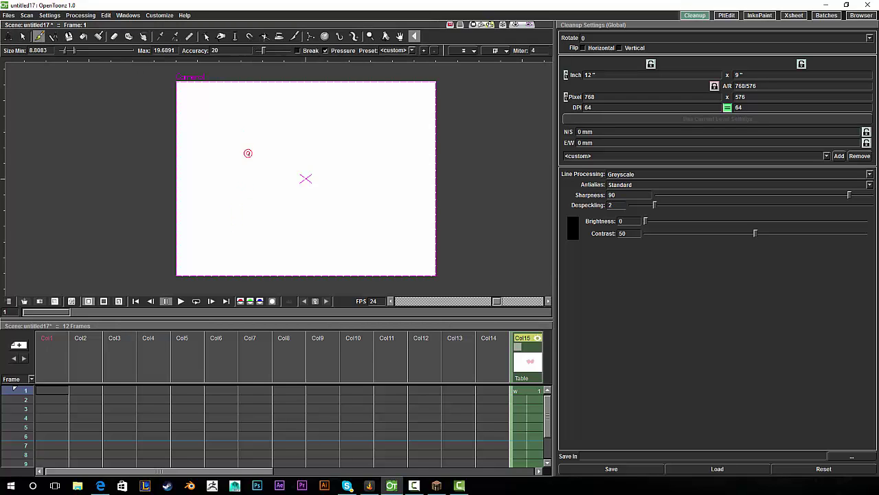
pyautogui.moveTo(188, 176)
pyautogui.mouseDown()
pyautogui.moveTo(209, 173)
pyautogui.moveTo(223, 114)
pyautogui.moveTo(243, 198)
pyautogui.moveTo(263, 122)
pyautogui.moveTo(292, 199)
pyautogui.moveTo(310, 163)
pyautogui.moveTo(316, 101)
pyautogui.moveTo(336, 187)
pyautogui.moveTo(350, 186)
pyautogui.moveTo(375, 125)
pyautogui.moveTo(382, 183)
pyautogui.moveTo(398, 160)
pyautogui.moveTo(421, 175)
pyautogui.mouseUp()
pyautogui.hotkey('ctrl', 'z')
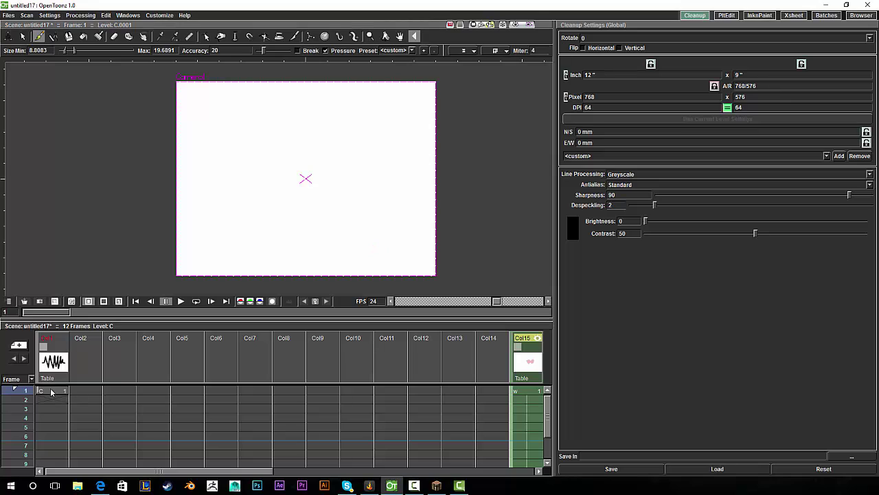
pyautogui.click(59, 390)
pyautogui.click(63, 347)
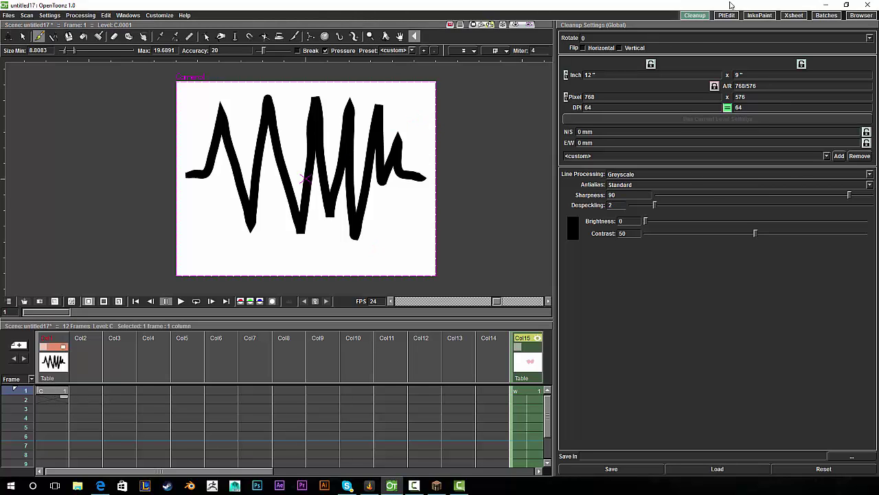
# Step: Activate onion skin in frame 2 of Col1 and draw a straight horizontal line spanning the zigzag's width
pyautogui.click(53, 400)
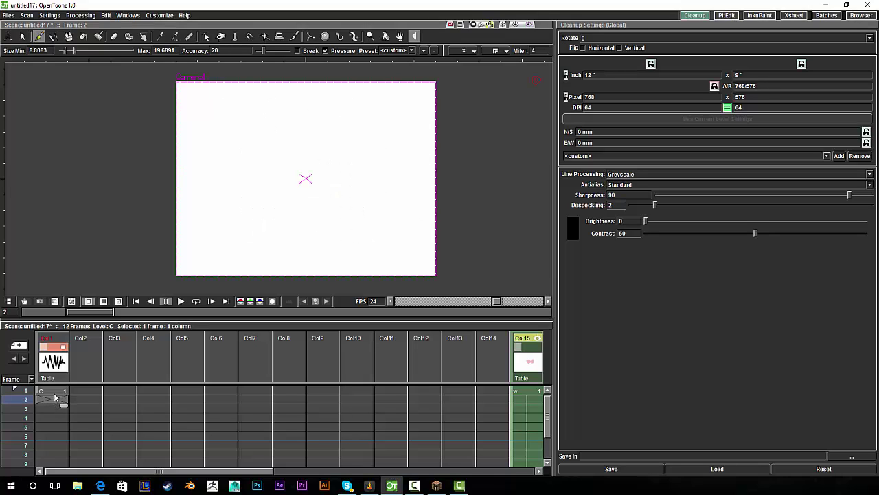
pyautogui.rightClick(290, 179)
pyautogui.click(323, 223)
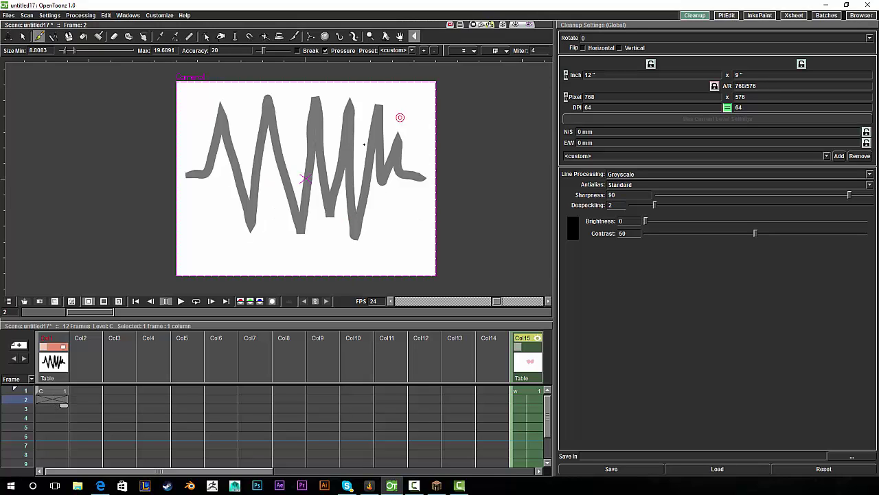
pyautogui.moveTo(189, 173); pyautogui.dragTo(425, 180)
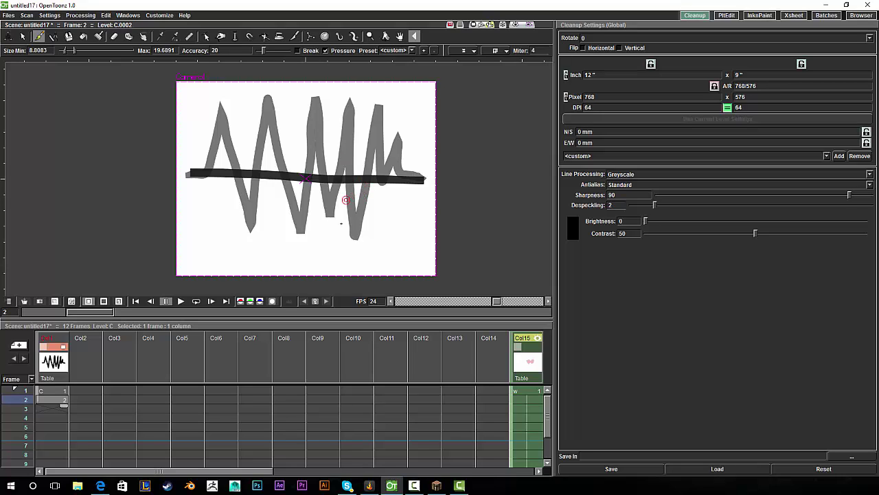
pyautogui.click(59, 391)
pyautogui.click(60, 398)
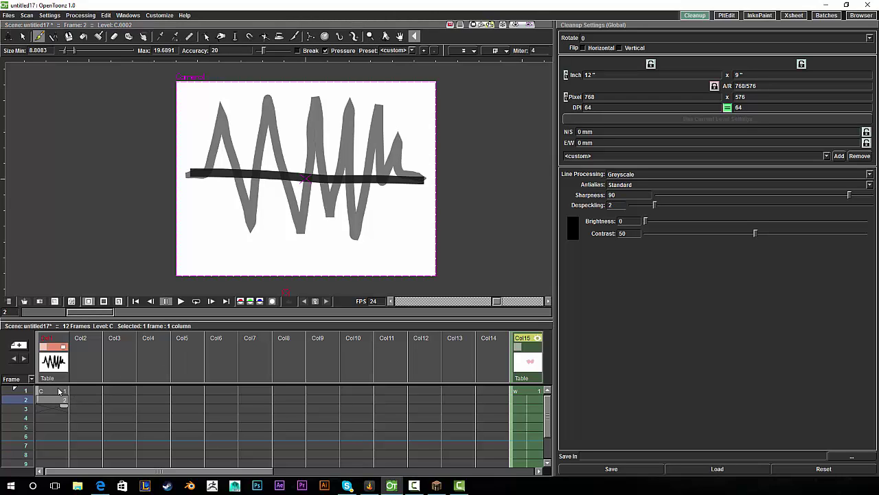
# Step: Switch to the InknPaint room and undo the black test square in frame 0003 of the level
pyautogui.click(729, 15)
pyautogui.click(759, 15)
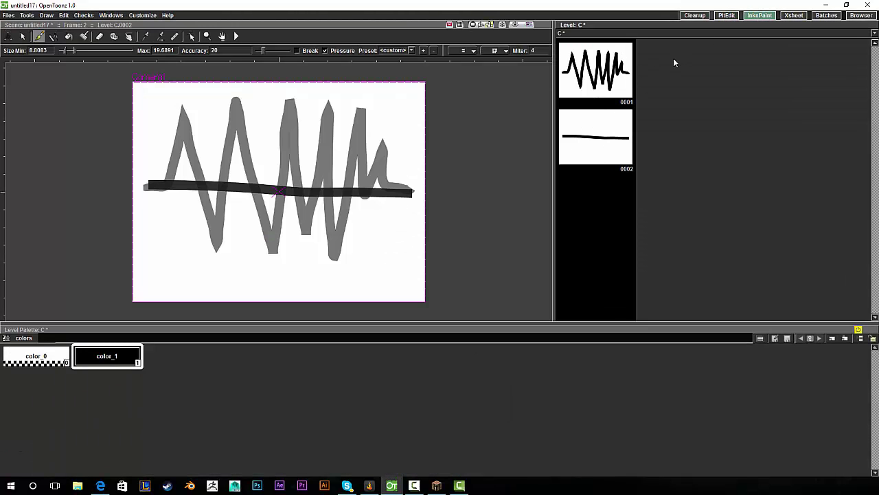
pyautogui.click(603, 236)
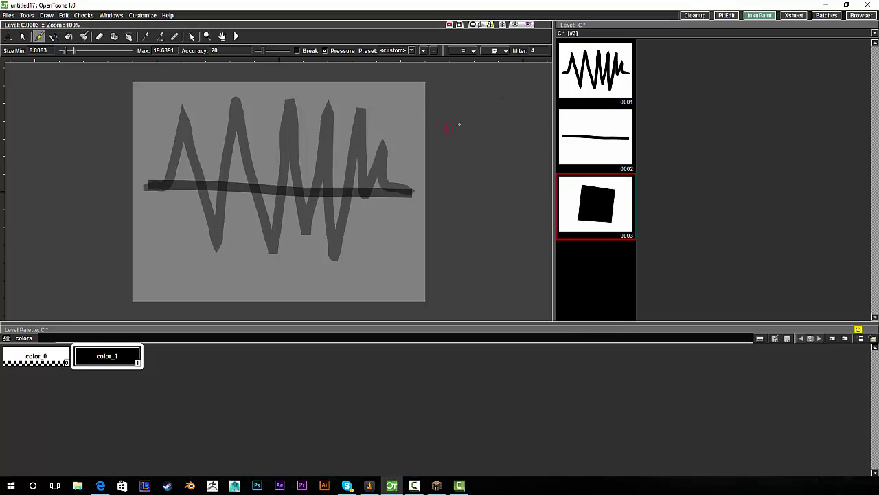
pyautogui.hotkey('ctrl', 'z')
# Step: Add five blank frames, 0002 to 0006, between the zigzag drawing and the straight line drawing
pyautogui.click(605, 83)
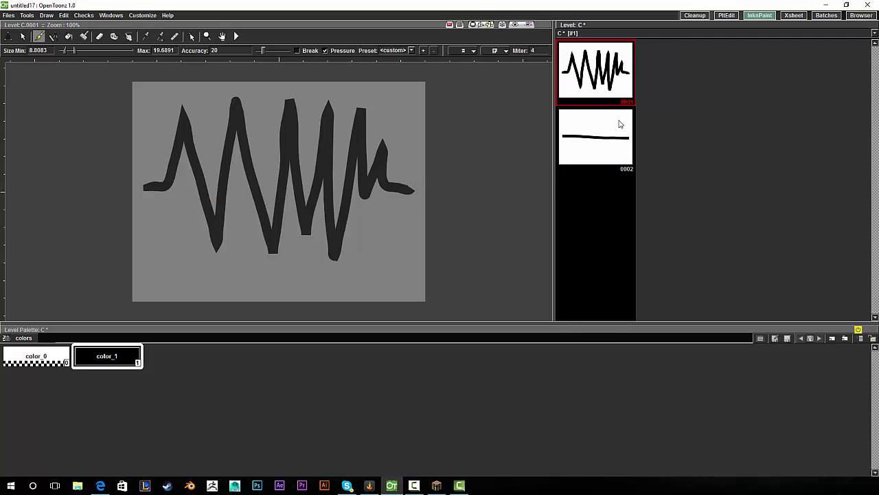
pyautogui.rightClick(616, 80)
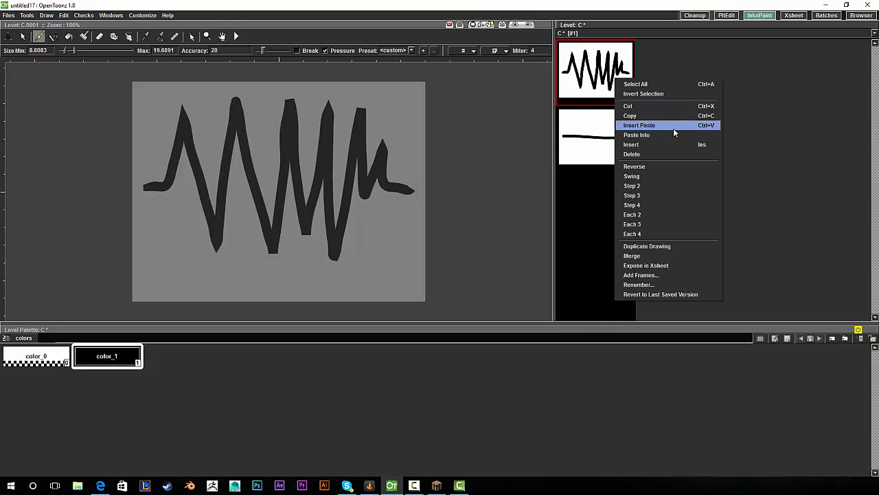
pyautogui.click(657, 274)
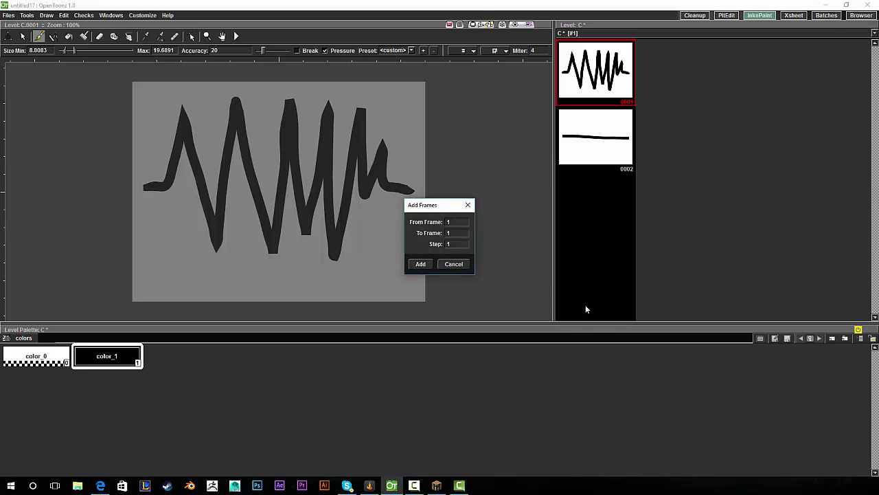
pyautogui.moveTo(452, 207); pyautogui.dragTo(479, 148)
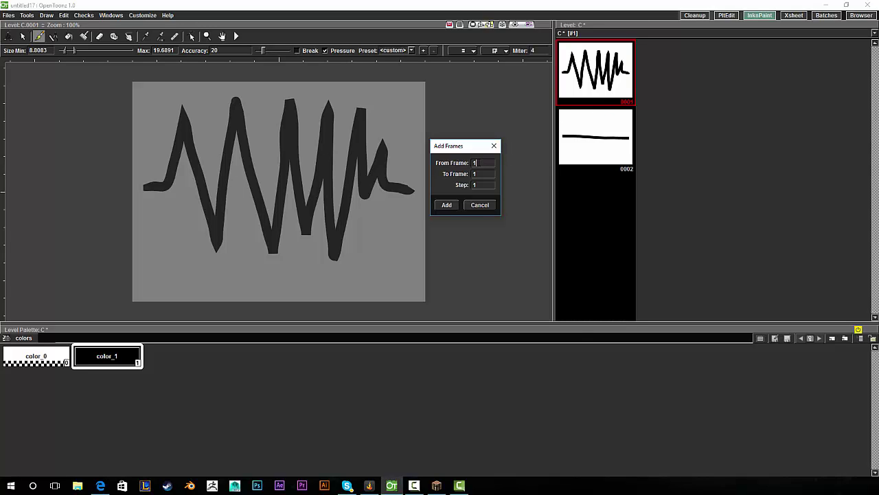
pyautogui.doubleClick(474, 163)
pyautogui.click(446, 205)
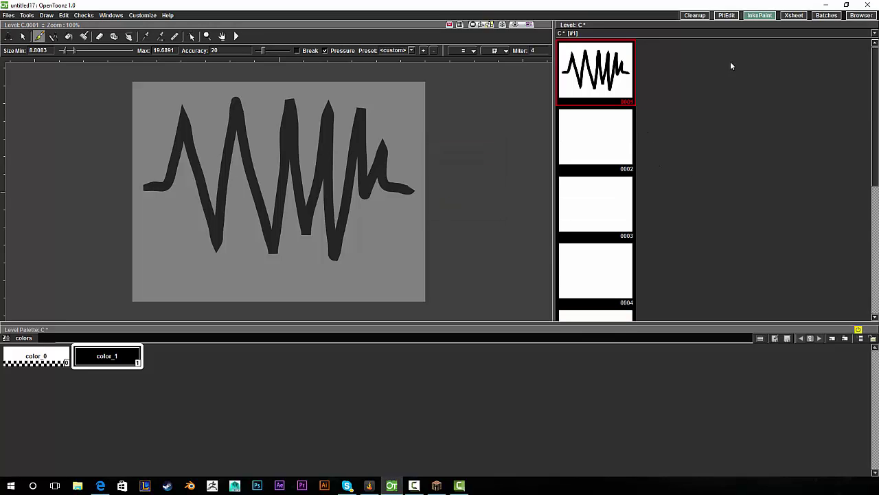
# Step: Select the whole frame range from the straight line in 0007 back to the zigzag in 0001
pyautogui.scroll(-1, 864, 139)
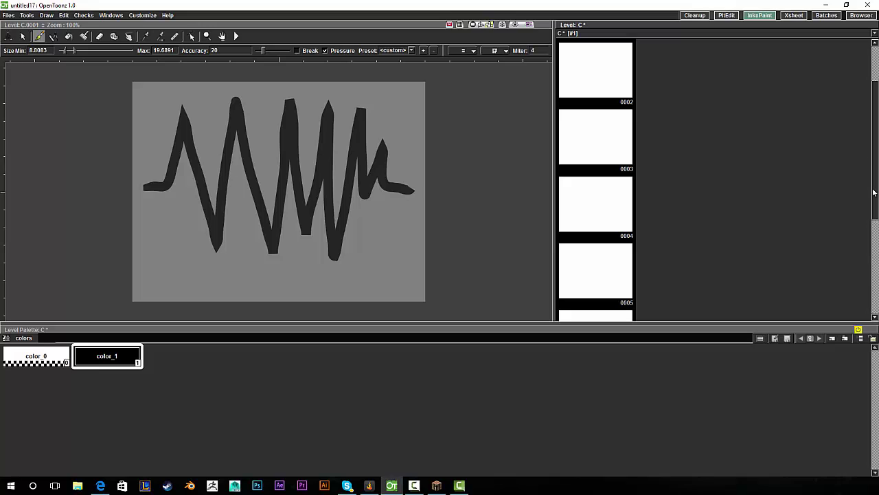
pyautogui.scroll(-1, 873, 215)
pyautogui.scroll(-1, 869, 247)
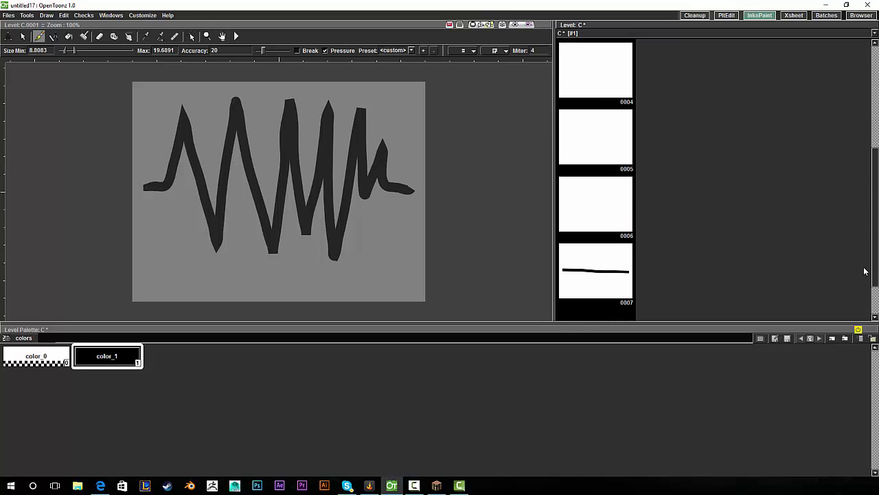
pyautogui.scroll(3, 860, 206)
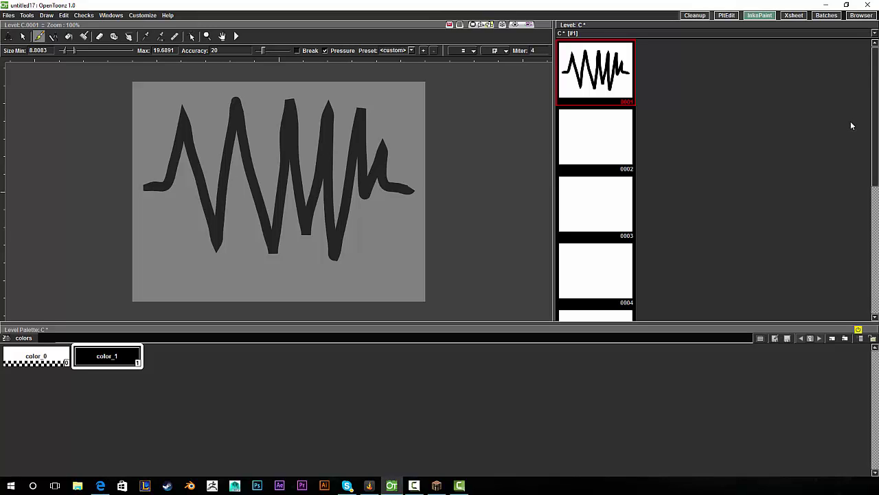
pyautogui.scroll(-3, 838, 192)
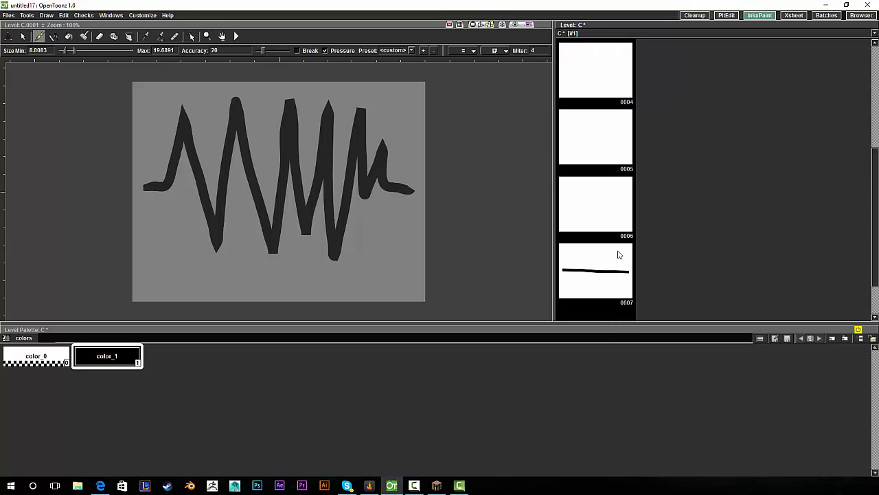
pyautogui.click(619, 255)
pyautogui.scroll(1, 874, 189)
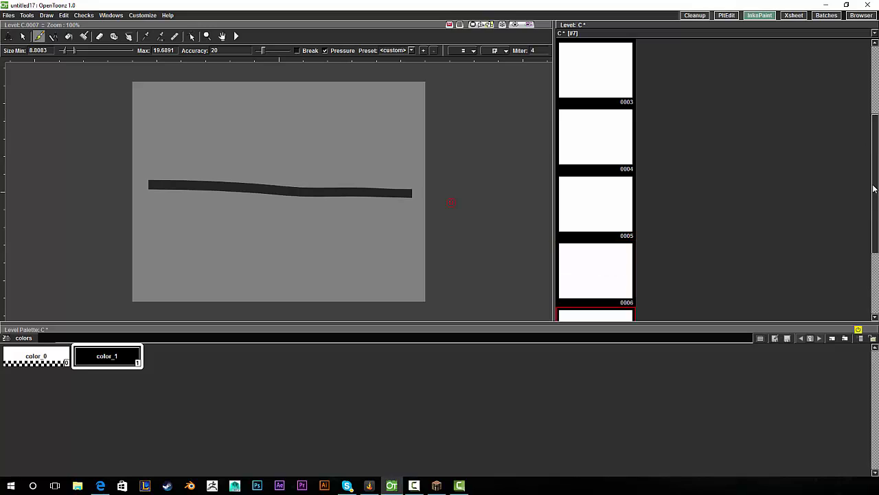
pyautogui.moveTo(874, 189); pyautogui.dragTo(857, 81)
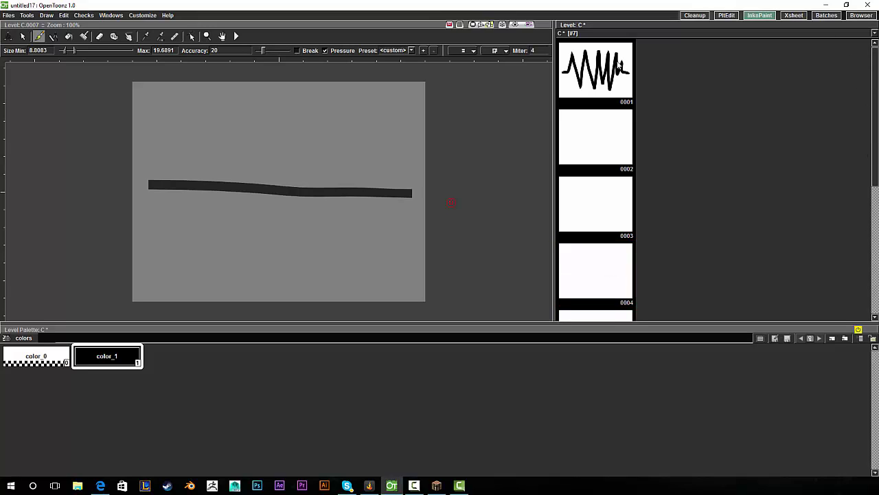
pyautogui.keyDown('shift'); pyautogui.click(619, 64); pyautogui.keyUp('shift')
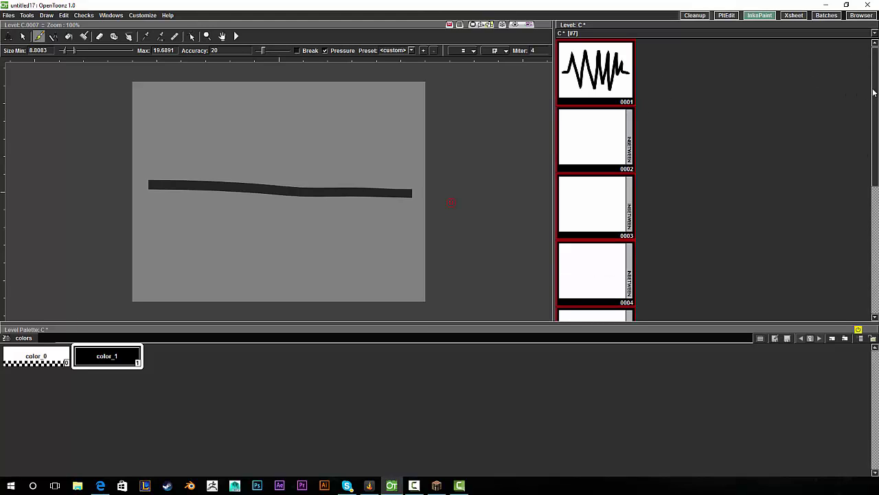
pyautogui.moveTo(876, 94); pyautogui.dragTo(856, 64)
# Step: Generate the inbetween drawings for the selected frames using Linear interpolation
pyautogui.click(630, 148)
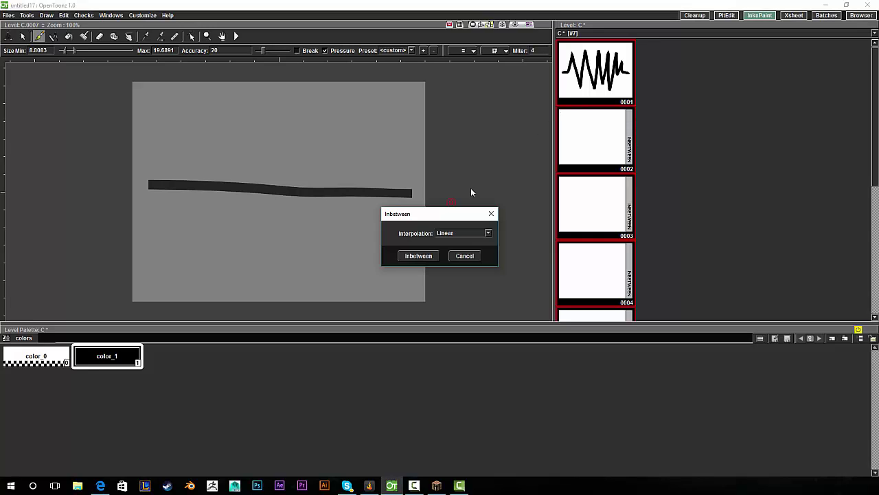
pyautogui.moveTo(457, 213); pyautogui.dragTo(471, 126)
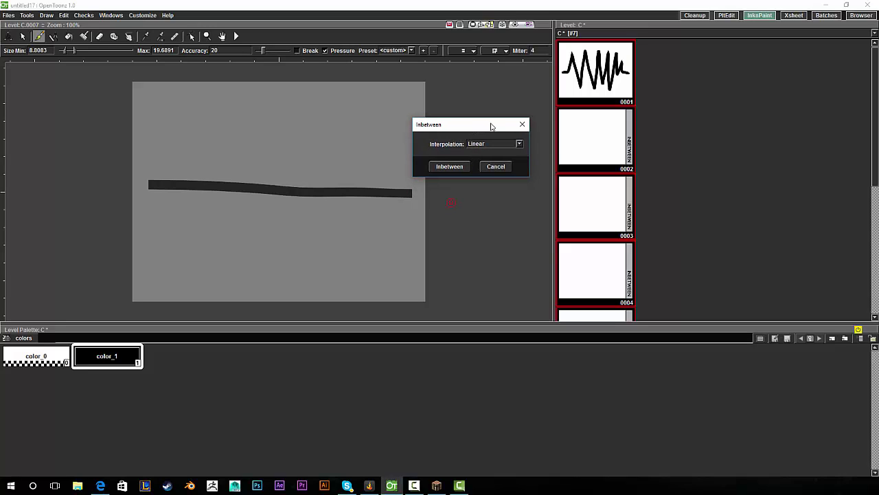
pyautogui.click(520, 142)
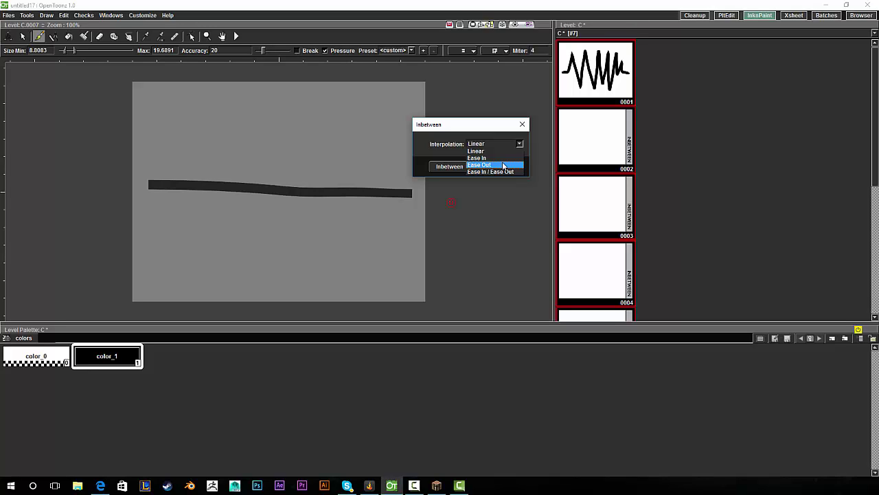
pyautogui.click(480, 120)
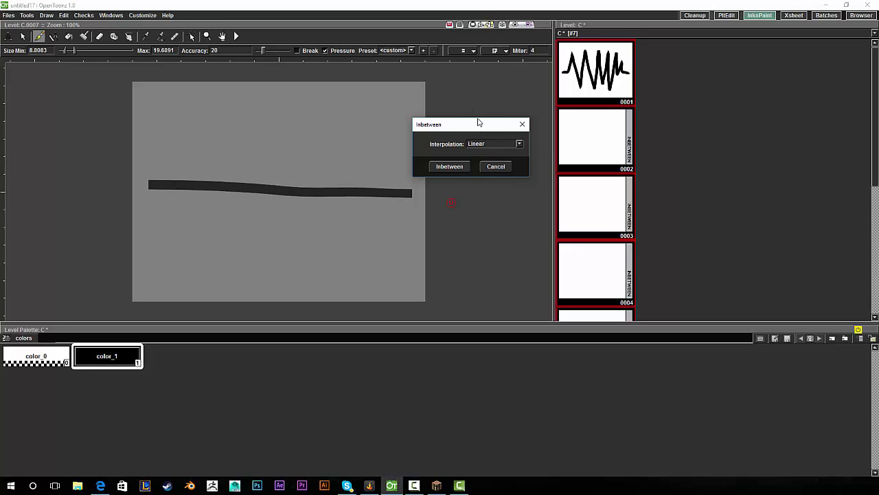
pyautogui.click(492, 144)
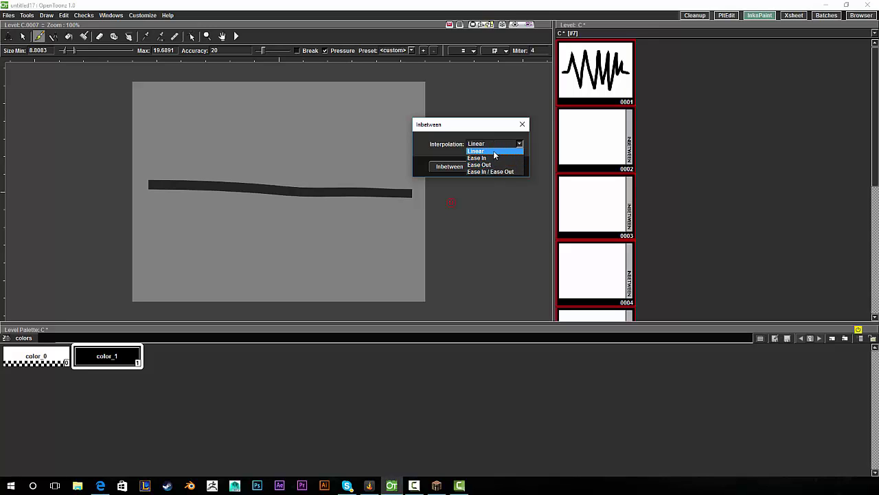
pyautogui.click(492, 125)
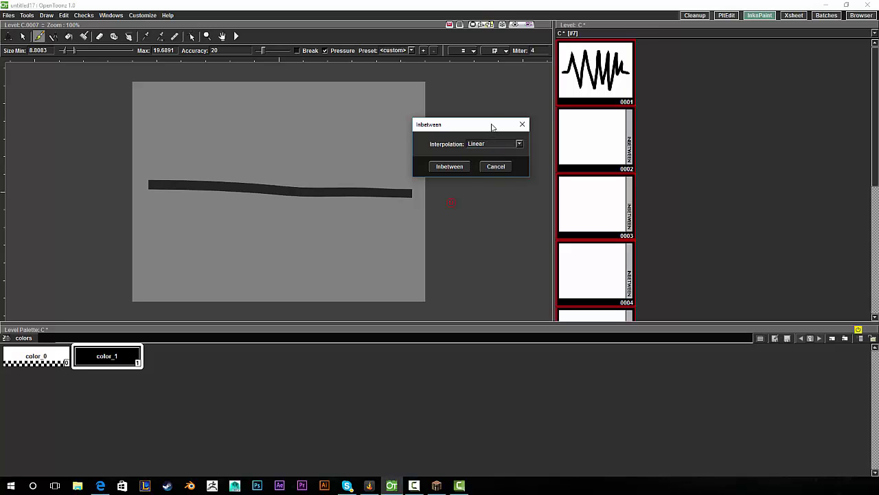
pyautogui.click(449, 166)
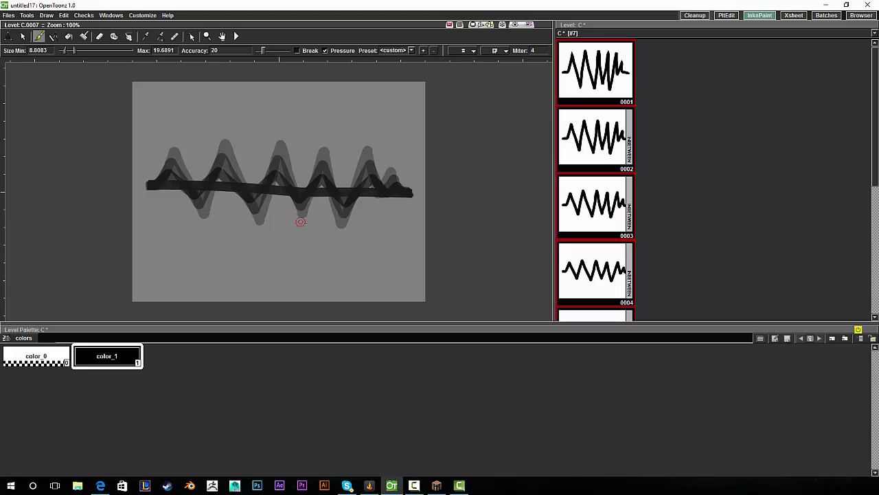
# Step: Look through the level's generated inbetween drawings between the zigzag and the straight line
pyautogui.rightClick(420, 217)
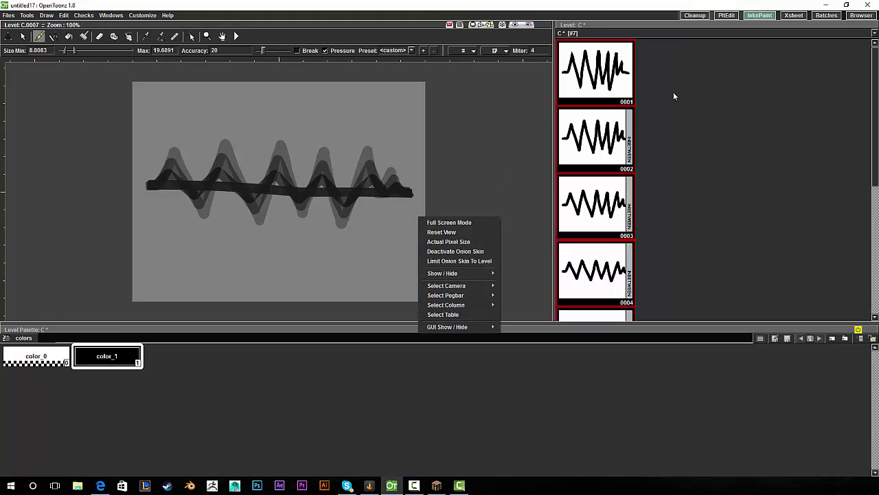
pyautogui.click(608, 79)
pyautogui.click(589, 139)
pyautogui.click(589, 185)
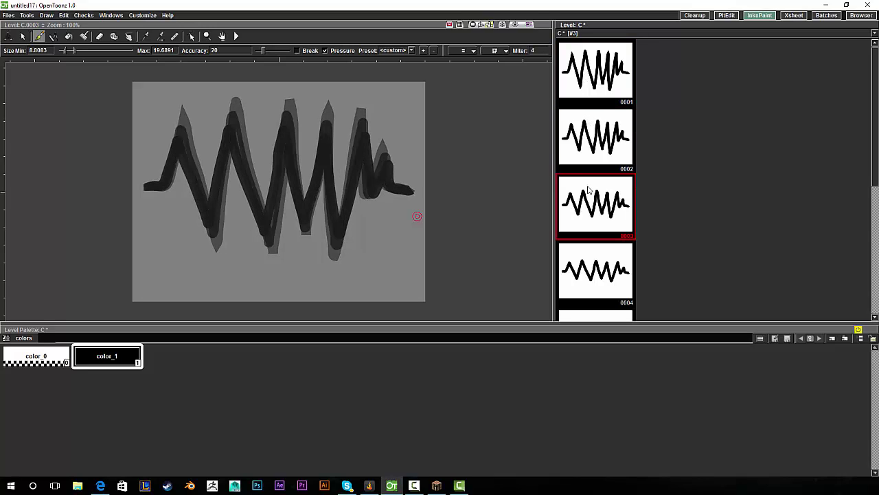
pyautogui.click(597, 257)
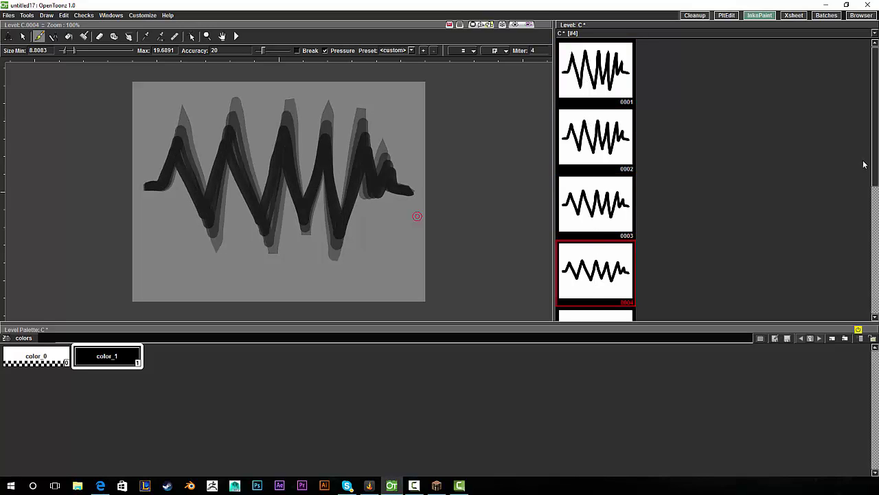
pyautogui.moveTo(874, 173); pyautogui.dragTo(875, 218)
pyautogui.moveTo(874, 242); pyautogui.dragTo(808, 65)
# Step: Select the level's whole frame range from the zigzag in 0001 to the straight line in 0007
pyautogui.click(611, 79)
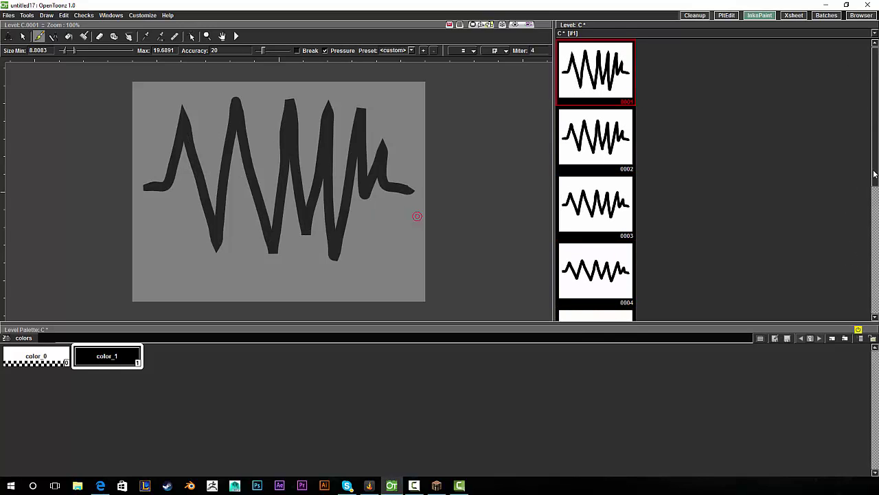
pyautogui.moveTo(875, 173); pyautogui.dragTo(875, 268)
pyautogui.keyDown('shift'); pyautogui.click(591, 212); pyautogui.keyUp('shift')
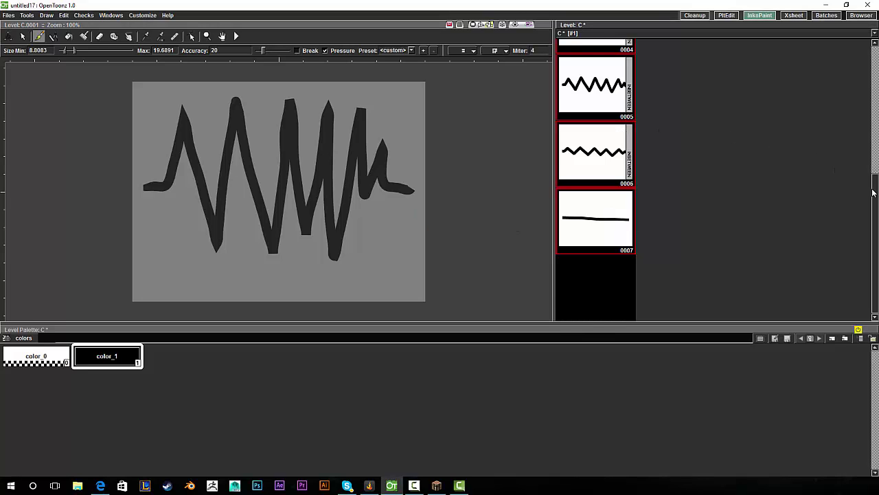
pyautogui.moveTo(873, 192); pyautogui.dragTo(852, 61)
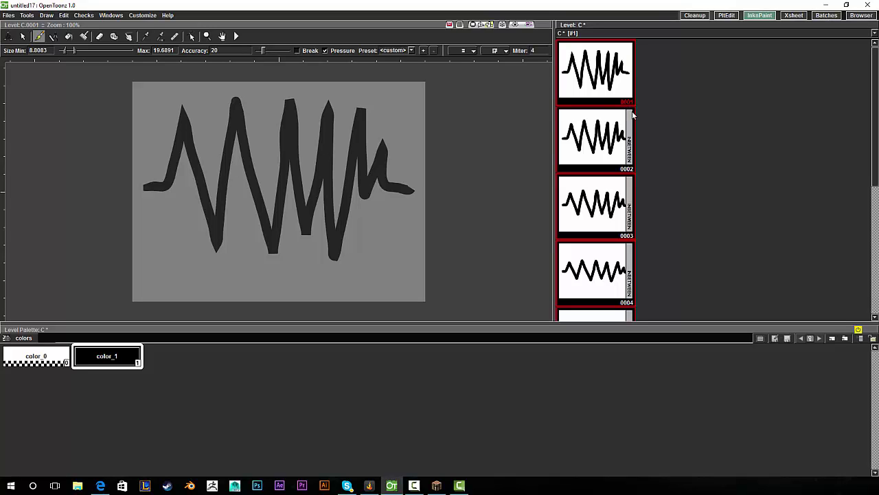
# Step: Check the scene's Xsheet columns in the Cleanup room and return to the InknPaint room
pyautogui.click(702, 17)
pyautogui.click(63, 401)
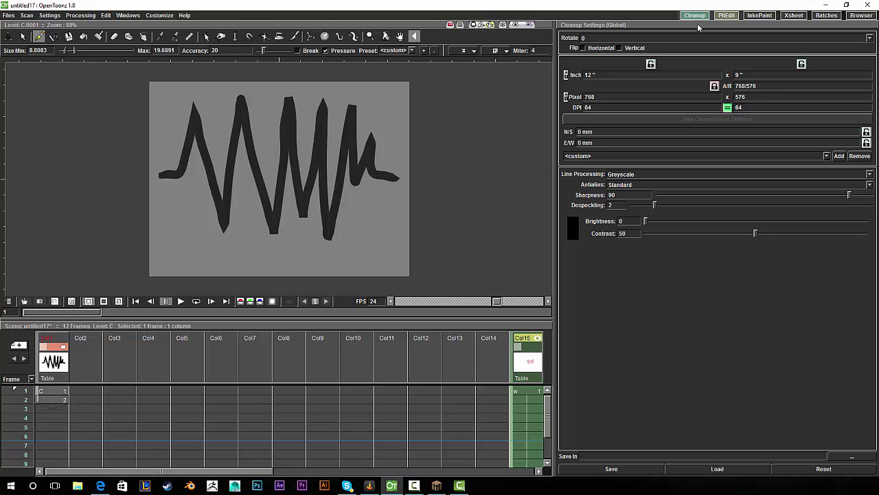
pyautogui.click(759, 16)
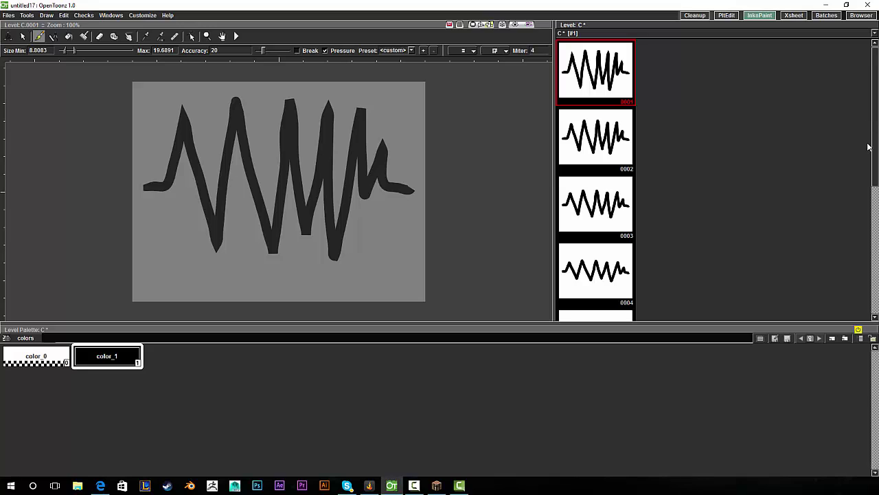
# Step: Extend the selection from frame 0001 to 0007 again and expose those drawings in the Xsheet
pyautogui.moveTo(875, 149); pyautogui.dragTo(875, 245)
pyautogui.keyDown('shift'); pyautogui.click(578, 275); pyautogui.keyUp('shift')
pyautogui.rightClick(603, 133)
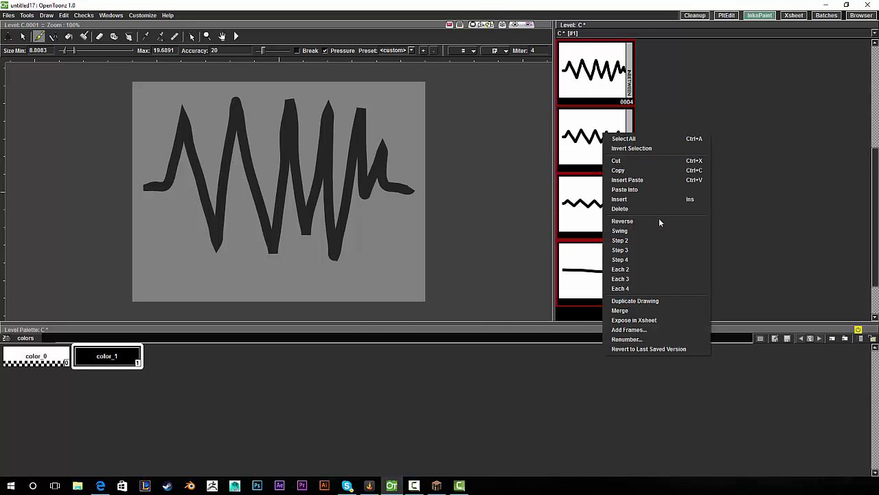
pyautogui.click(671, 319)
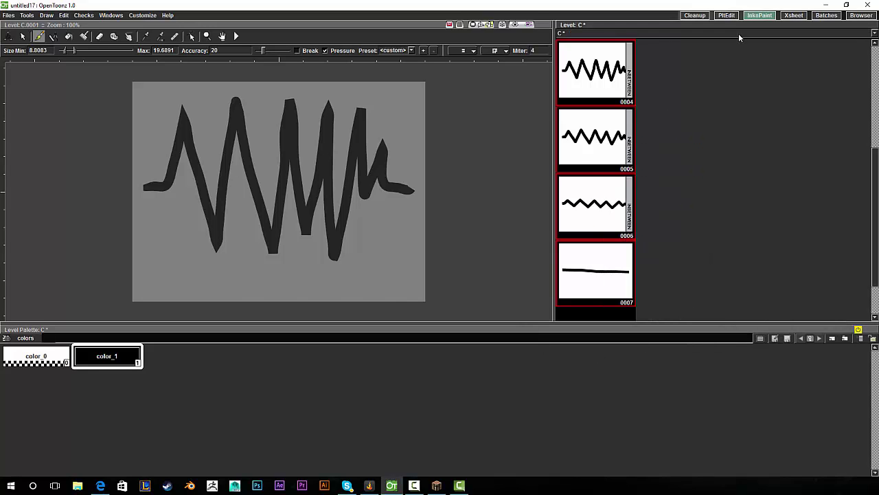
# Step: In the Cleanup room, move the newly exposed column of seven drawings into Col2, beside the first column
pyautogui.click(700, 15)
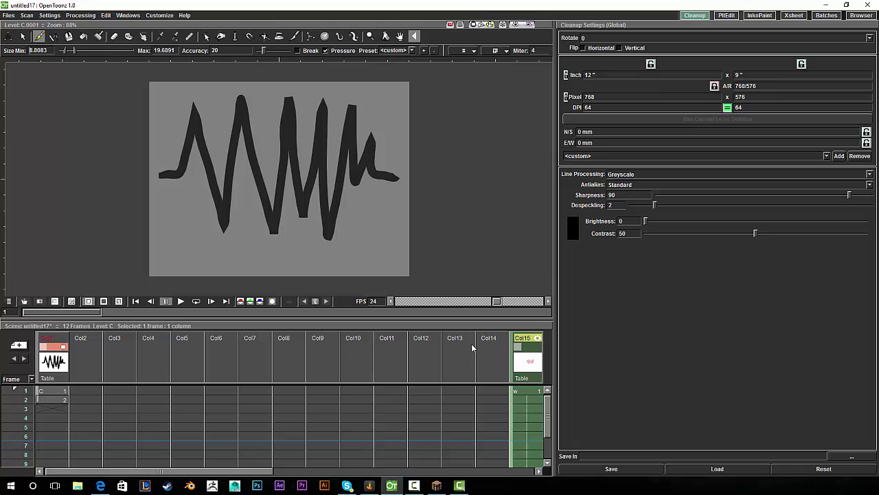
pyautogui.moveTo(251, 471); pyautogui.dragTo(441, 441)
pyautogui.moveTo(152, 358); pyautogui.dragTo(87, 377)
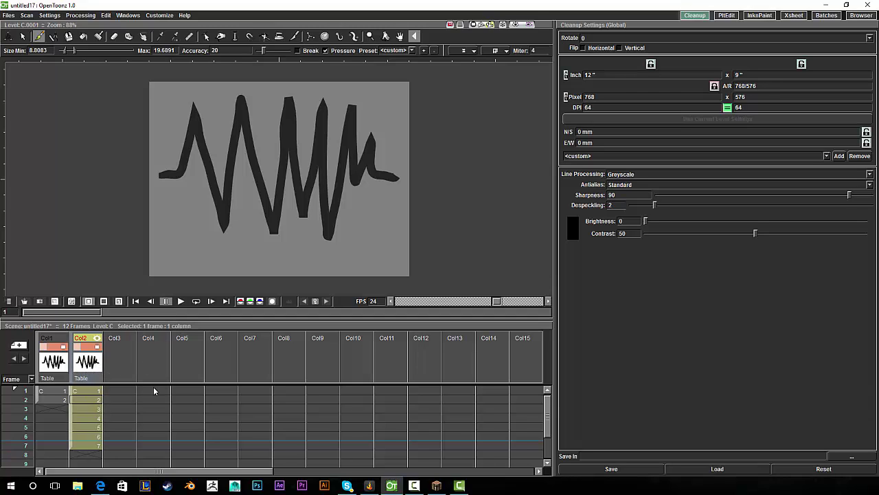
# Step: Hide Col1 in the scene view and deactivate the onion skin while on frame 1
pyautogui.click(54, 347)
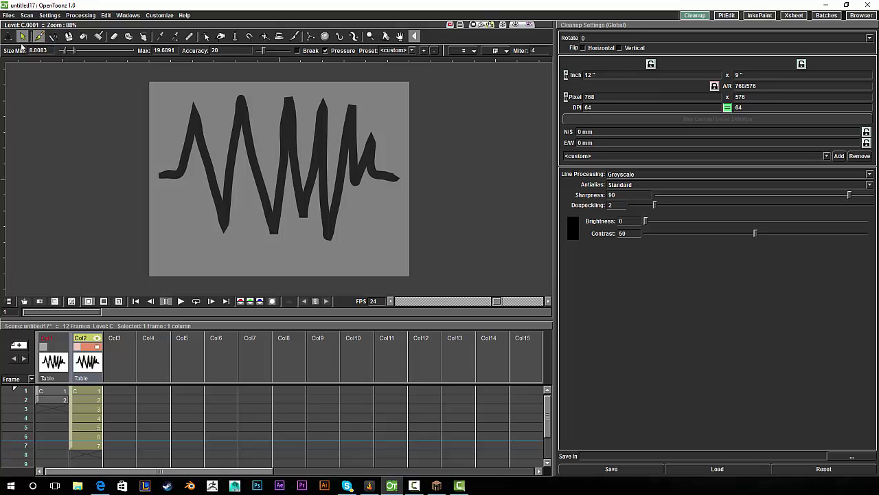
pyautogui.moveTo(28, 393); pyautogui.dragTo(30, 371)
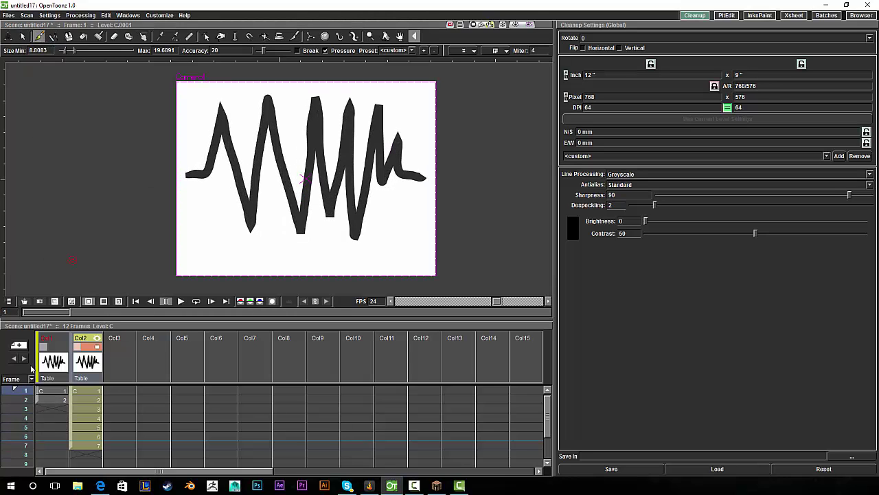
pyautogui.rightClick(257, 200)
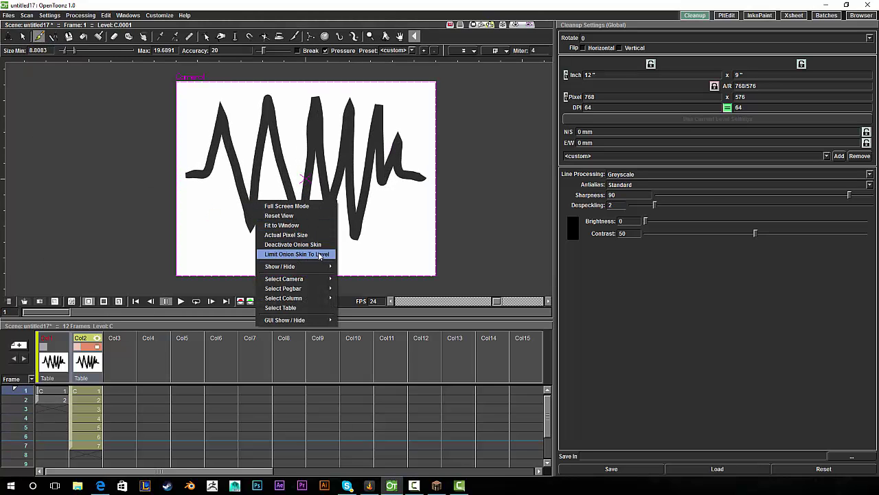
pyautogui.click(316, 243)
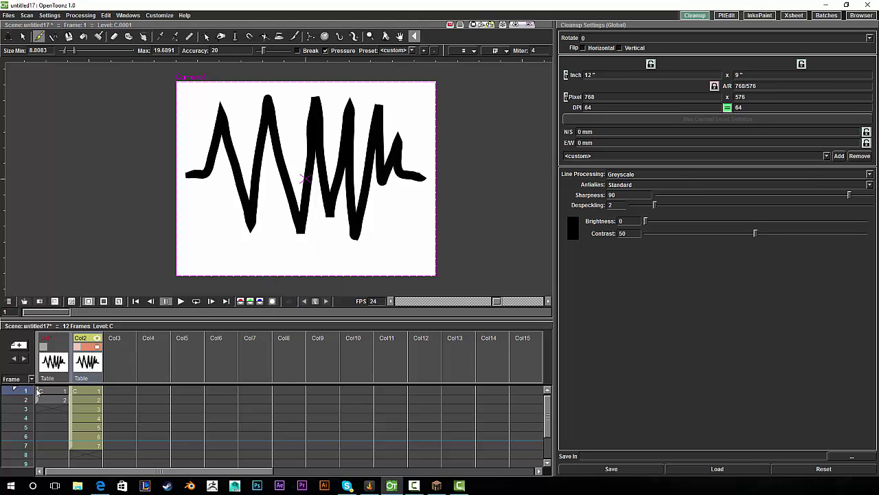
# Step: Scrub through the Xsheet frames to preview the zigzag morphing into the straight line
pyautogui.moveTo(29, 393)
pyautogui.mouseDown()
pyautogui.moveTo(28, 446)
pyautogui.moveTo(32, 385)
pyautogui.moveTo(37, 447)
pyautogui.moveTo(40, 360)
pyautogui.moveTo(39, 460)
pyautogui.moveTo(39, 370)
pyautogui.mouseUp()
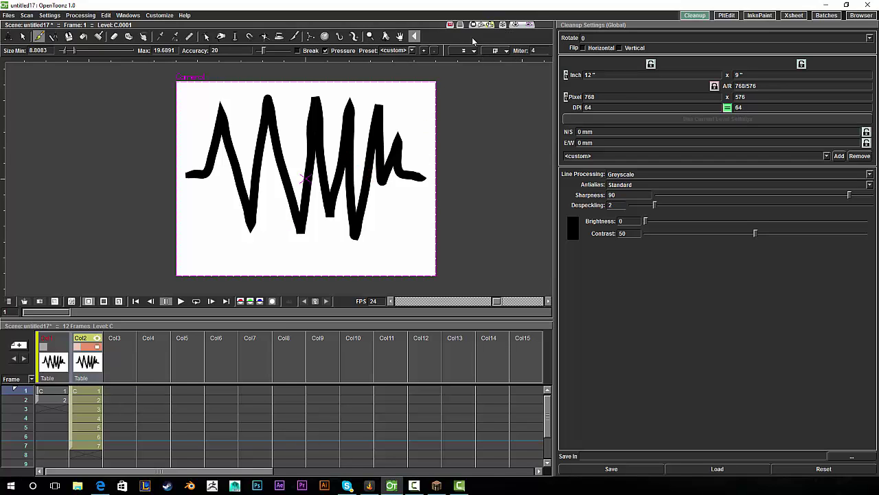
pyautogui.moveTo(26, 389)
pyautogui.mouseDown()
pyautogui.moveTo(29, 435)
pyautogui.moveTo(31, 382)
pyautogui.mouseUp()
# Step: Draw two trial circles in the empty Col3, around the first zigzag peak and below the line's end, and undo both
pyautogui.click(123, 357)
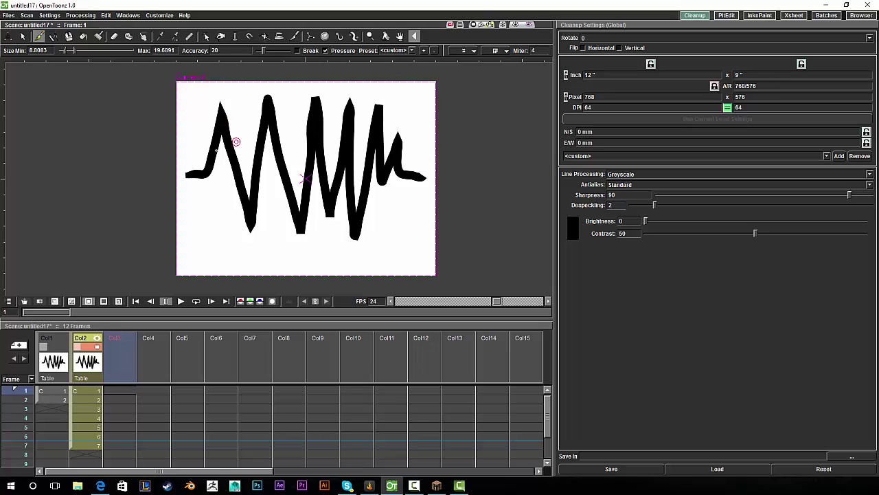
pyautogui.moveTo(236, 142)
pyautogui.mouseDown()
pyautogui.moveTo(251, 103)
pyautogui.moveTo(204, 117)
pyautogui.mouseUp()
pyautogui.moveTo(405, 254)
pyautogui.mouseDown()
pyautogui.moveTo(389, 210)
pyautogui.moveTo(402, 253)
pyautogui.mouseUp()
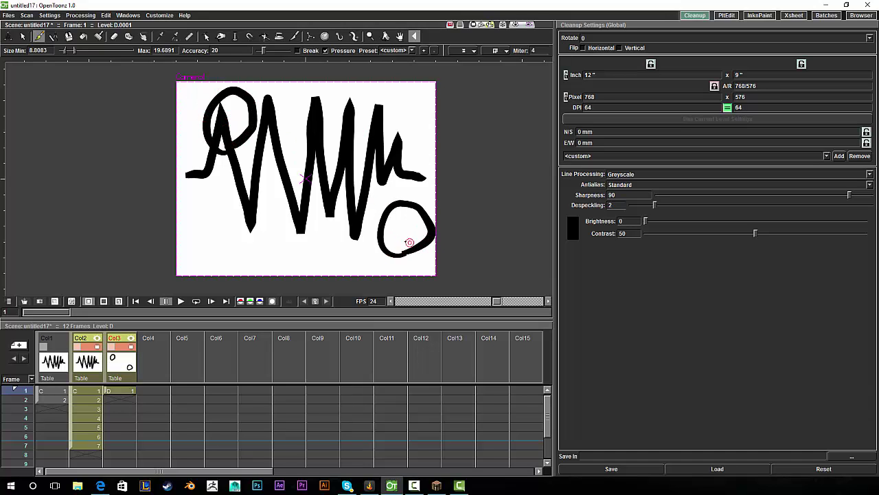
pyautogui.hotkey('ctrl', 'z')
pyautogui.hotkey('ctrl', 'z')
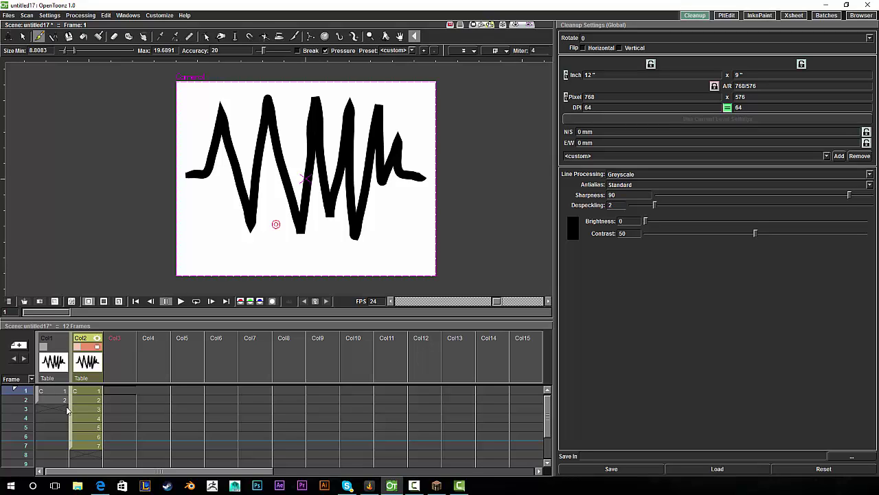
# Step: Scrub to the last drawing of Col2 and set the playback stop marker at frame 7
pyautogui.moveTo(27, 391)
pyautogui.mouseDown()
pyautogui.moveTo(32, 451)
pyautogui.moveTo(34, 376)
pyautogui.mouseUp()
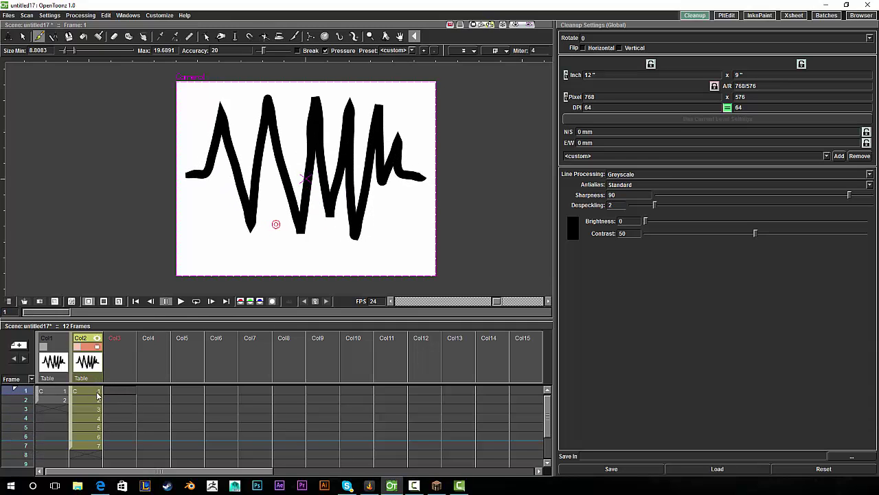
pyautogui.moveTo(99, 392); pyautogui.dragTo(91, 452)
pyautogui.click(31, 443)
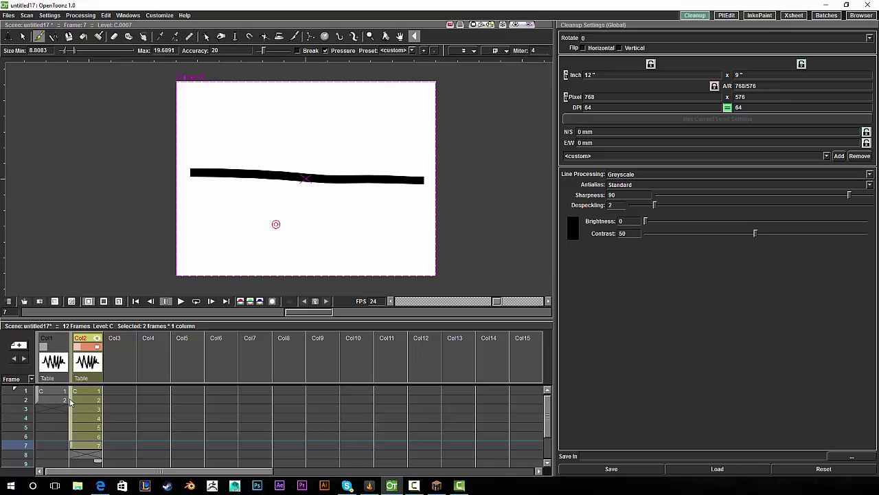
pyautogui.click(28, 436)
pyautogui.click(28, 445)
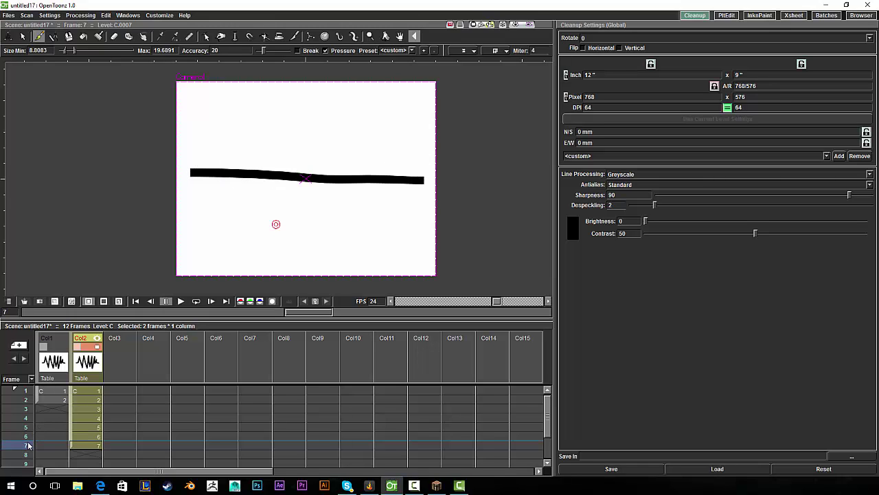
pyautogui.rightClick(28, 445)
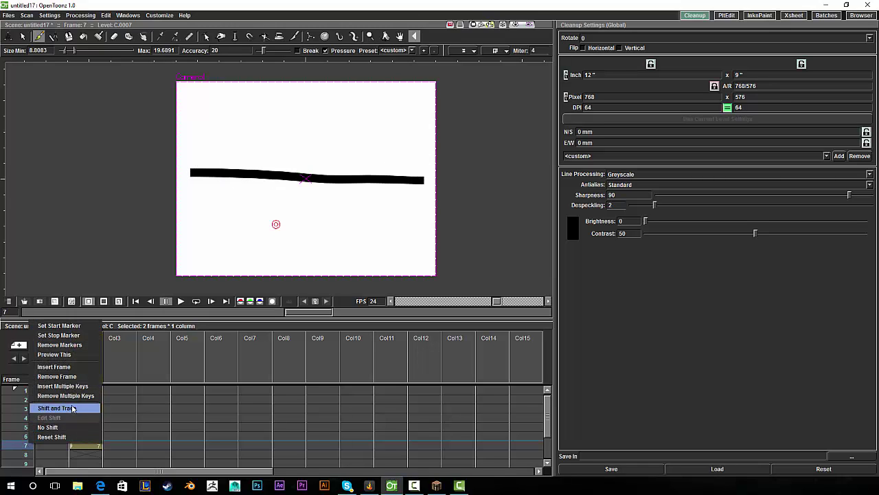
pyautogui.click(85, 335)
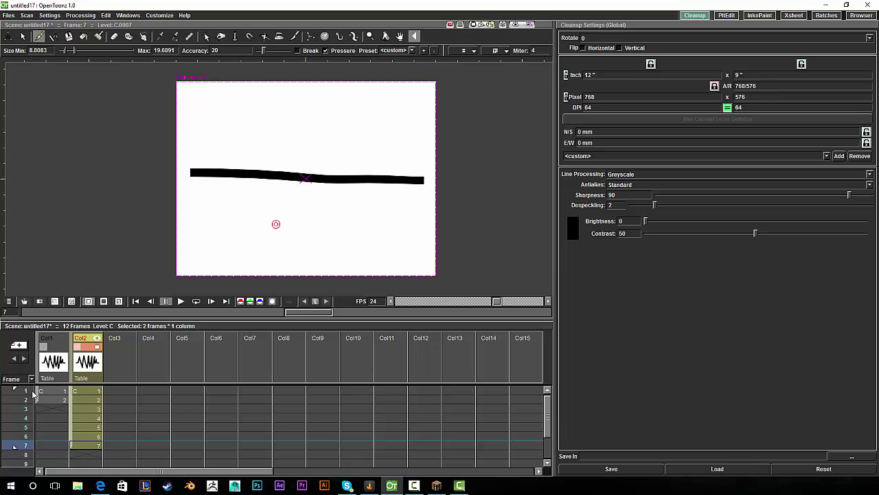
# Step: Preview the morph in single and looped playback, trying a rate of 12 FPS, and set the rate back to 24 FPS
pyautogui.click(181, 302)
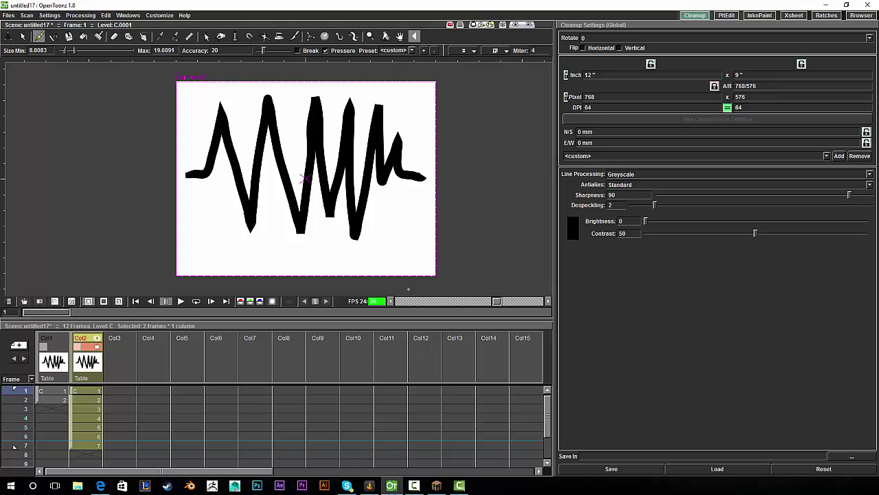
pyautogui.moveTo(496, 303); pyautogui.dragTo(484, 317)
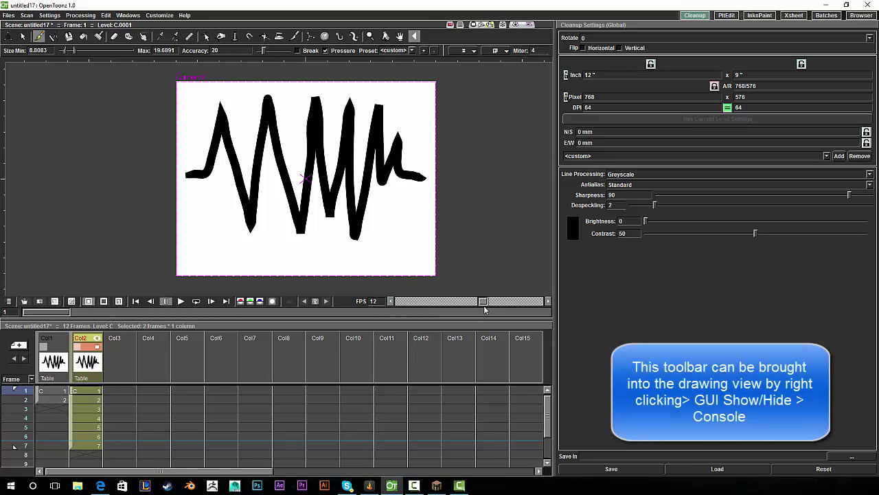
pyautogui.click(197, 301)
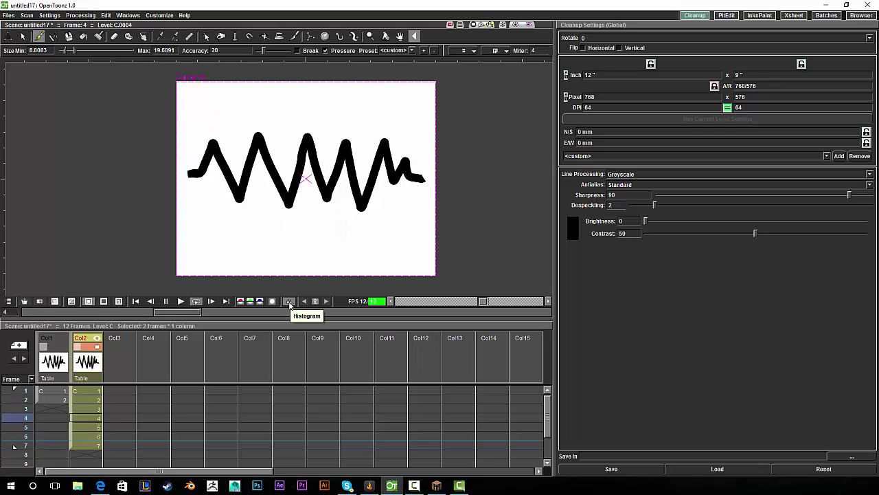
pyautogui.click(182, 301)
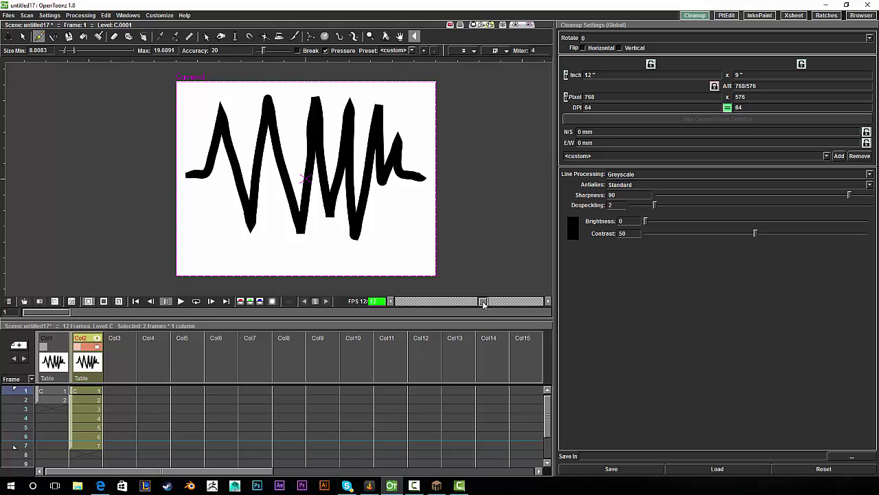
pyautogui.moveTo(483, 304); pyautogui.dragTo(498, 314)
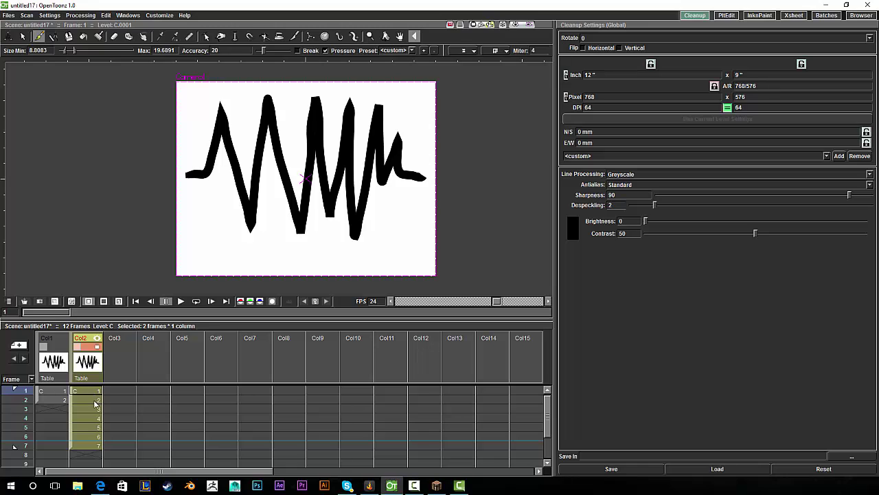
# Step: Reframe the seven drawings in Col2 on 2's so each one is held for two frames
pyautogui.click(92, 436)
pyautogui.click(92, 445)
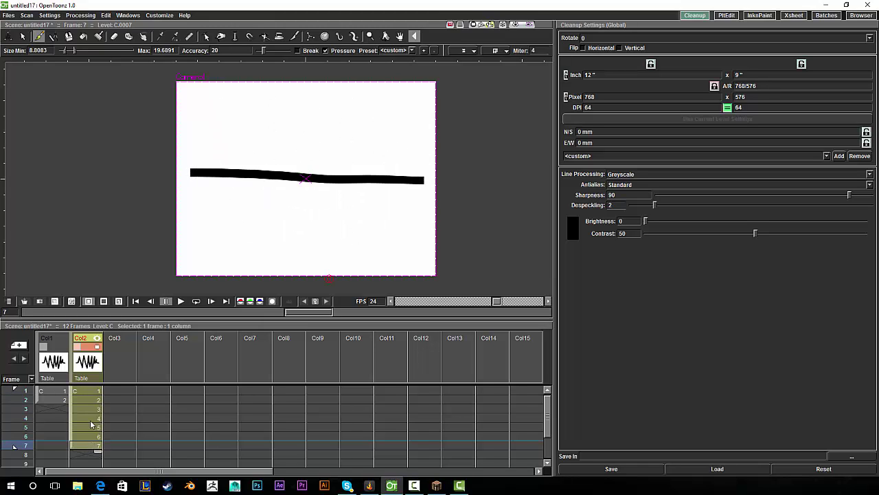
pyautogui.click(92, 391)
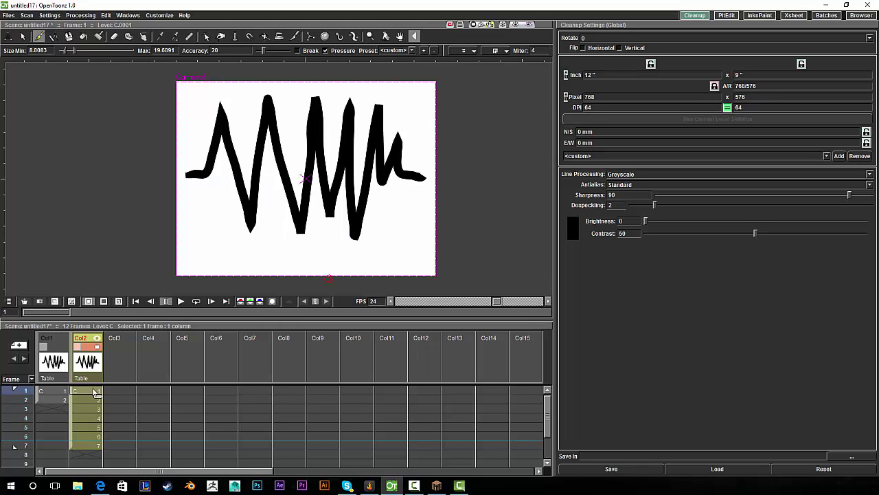
pyautogui.moveTo(547, 406); pyautogui.dragTo(546, 404)
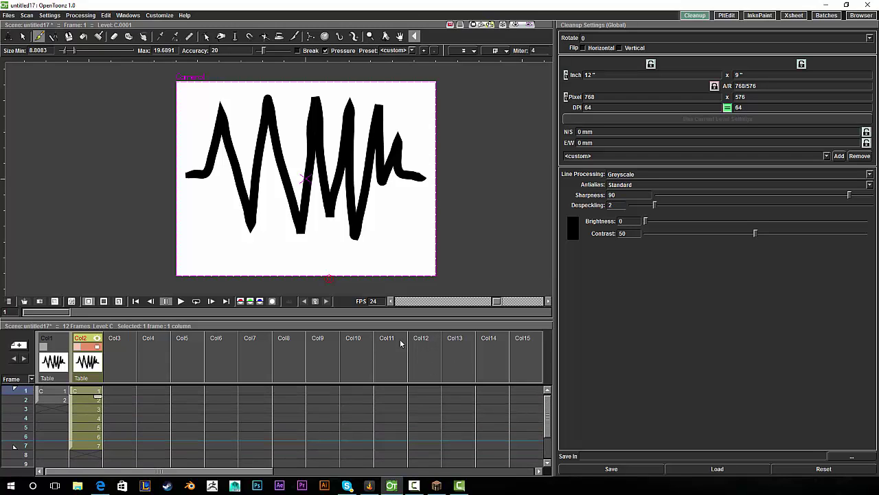
pyautogui.rightClick(89, 407)
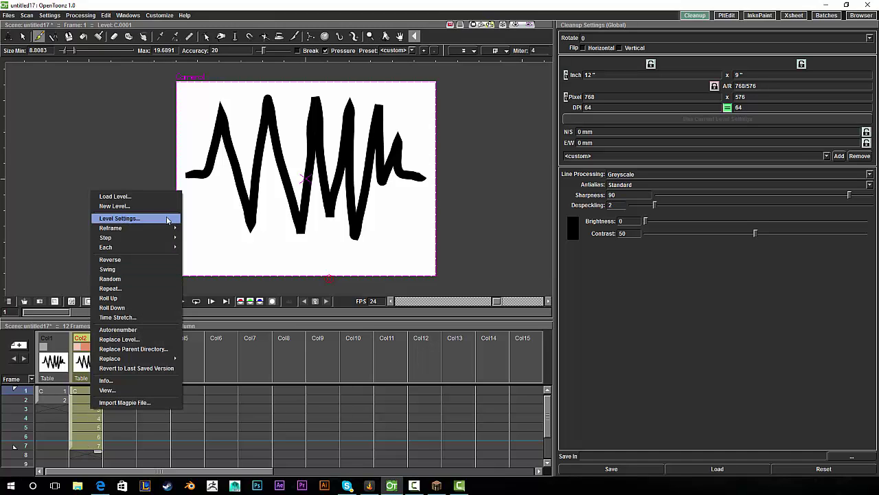
pyautogui.moveTo(166, 237)
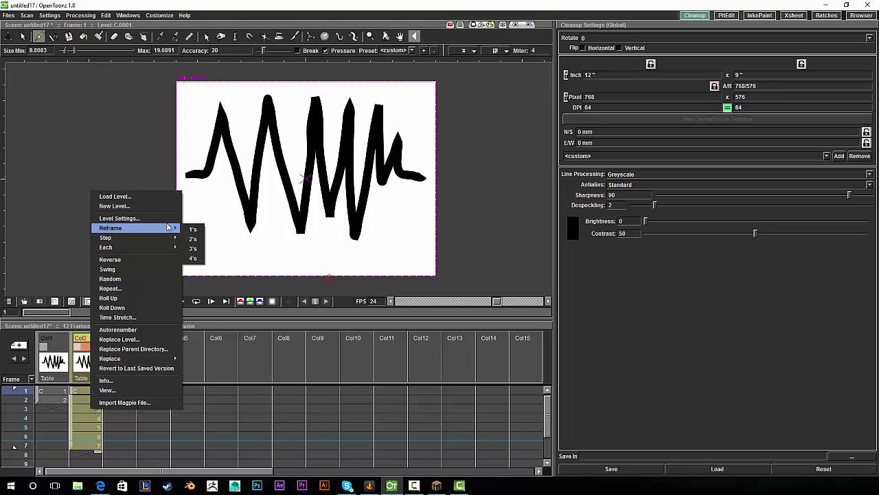
pyautogui.click(193, 239)
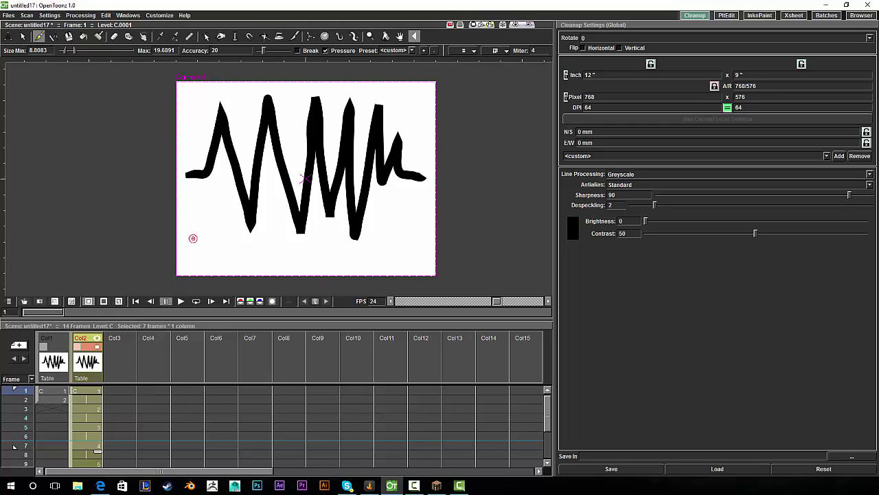
# Step: Step through the first four frames of Col2 and back to frame 1 to examine the two-frame exposures
pyautogui.click(89, 400)
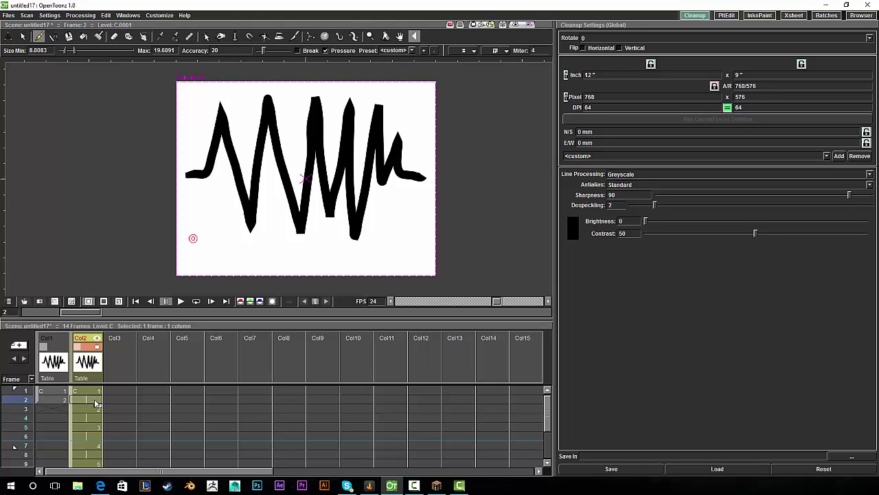
pyautogui.click(89, 410)
pyautogui.click(90, 417)
pyautogui.click(91, 409)
pyautogui.click(92, 400)
pyautogui.click(94, 390)
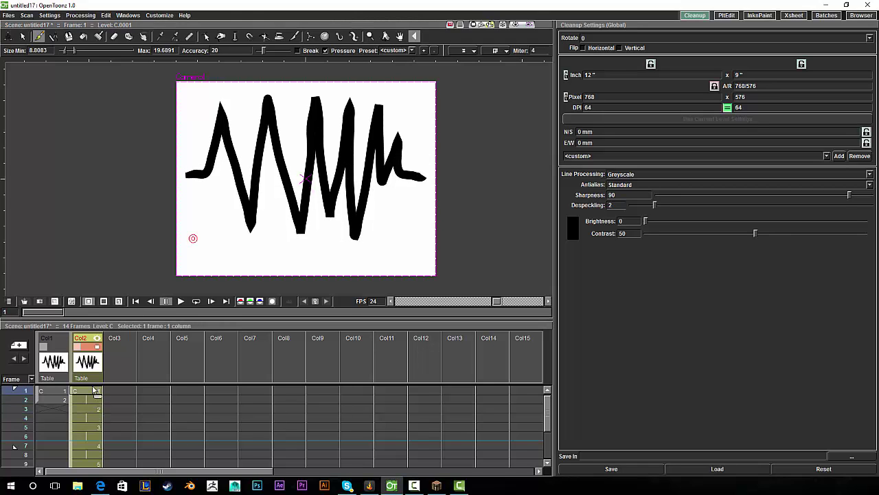
# Step: Set the playback stop marker at frame 14 and preview the two-frame timing of Col2 in a loop
pyautogui.scroll(-2, 548, 406)
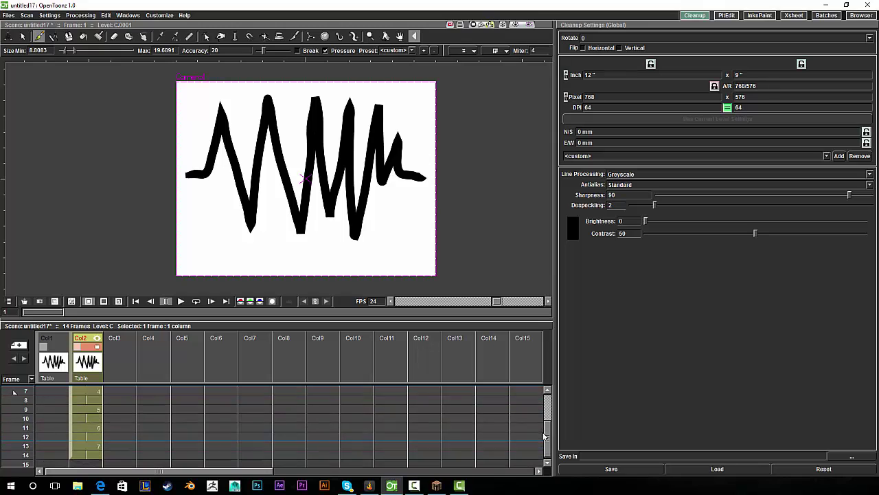
pyautogui.moveTo(15, 393); pyautogui.dragTo(21, 445)
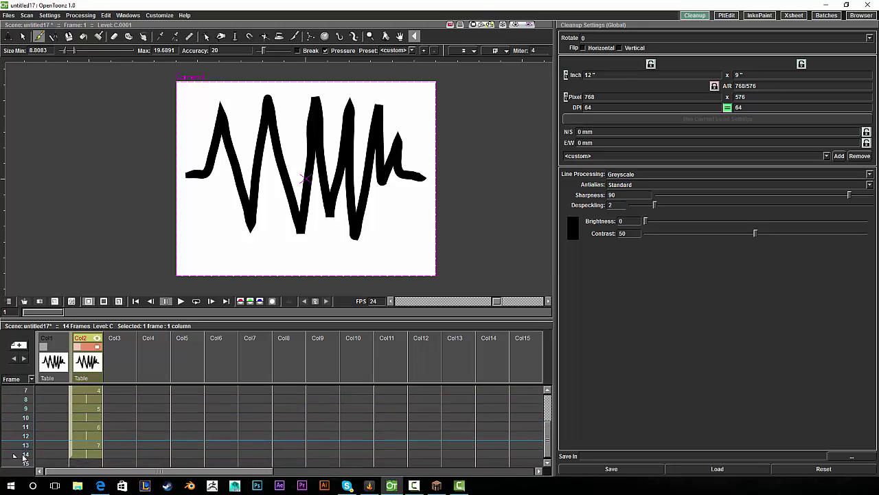
pyautogui.click(196, 301)
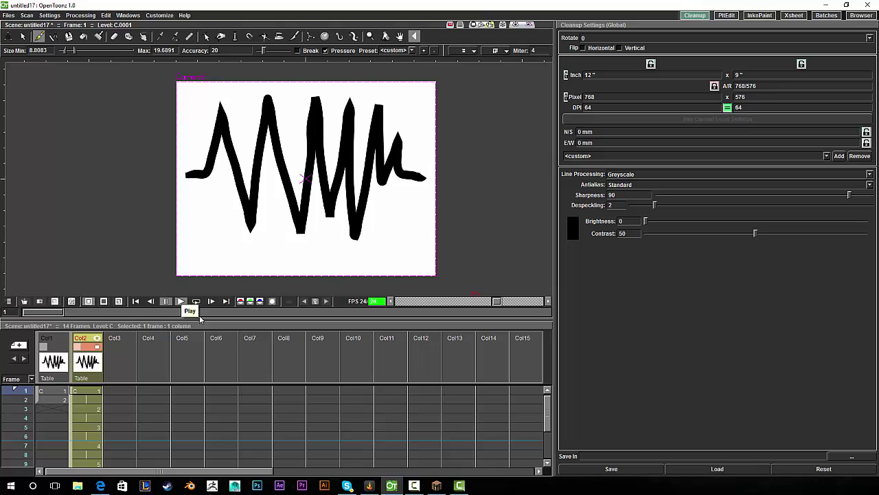
# Step: Undo the reframing of Col2 so each drawing takes one frame, and preview the seven drawings in a loop
pyautogui.click(419, 360)
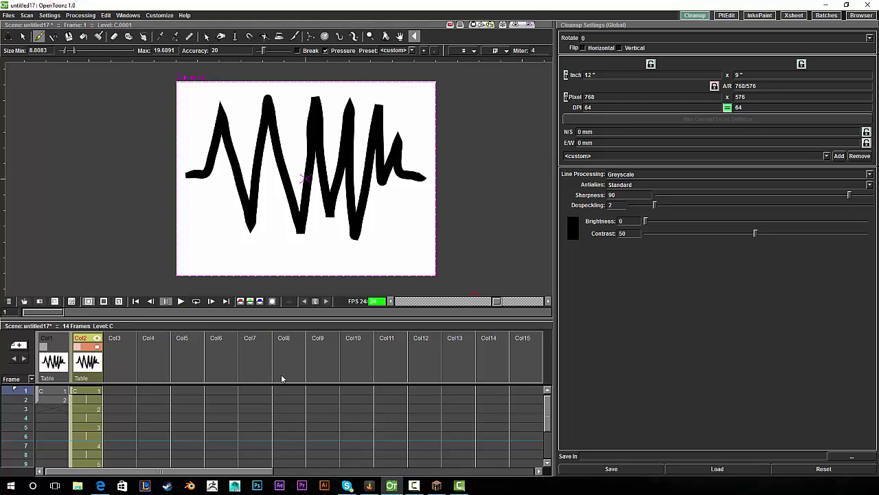
pyautogui.hotkey('ctrl', 'z')
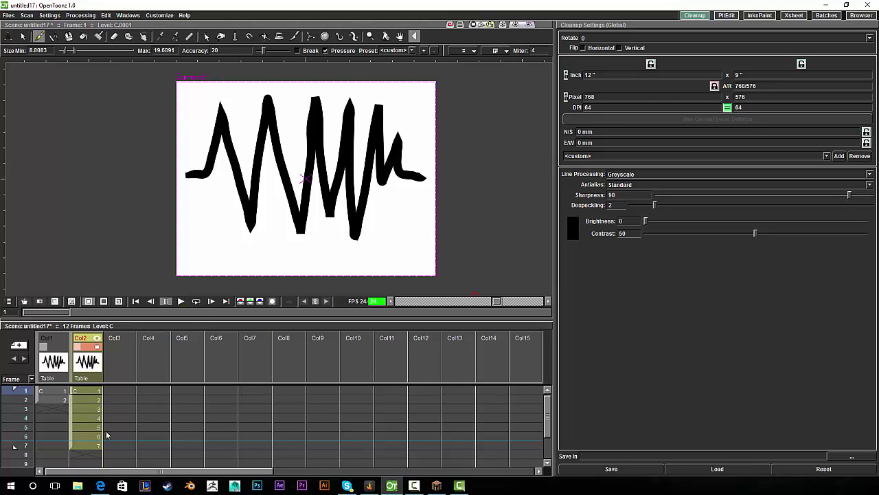
pyautogui.moveTo(547, 413); pyautogui.dragTo(551, 389)
pyautogui.click(114, 414)
pyautogui.moveTo(88, 400)
pyautogui.mouseDown()
pyautogui.moveTo(94, 407)
pyautogui.moveTo(89, 399)
pyautogui.mouseUp()
pyautogui.moveTo(26, 395)
pyautogui.mouseDown()
pyautogui.moveTo(25, 447)
pyautogui.moveTo(25, 418)
pyautogui.mouseUp()
pyautogui.click(199, 302)
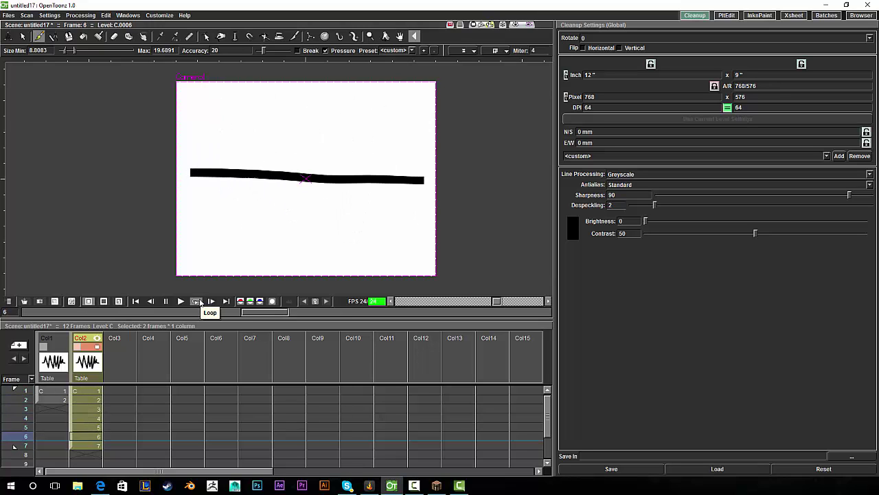
pyautogui.click(182, 302)
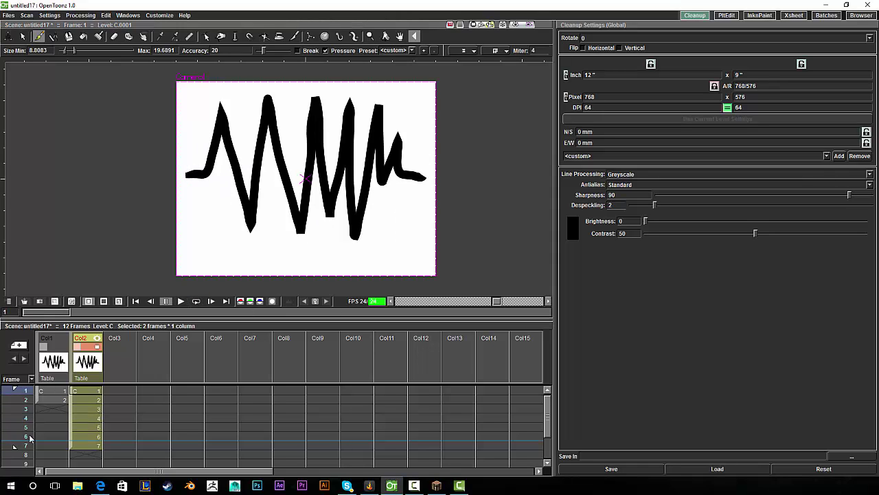
# Step: Apply Swing to the seven drawings in Col2 and check frame 8 in the reversed part
pyautogui.click(85, 394)
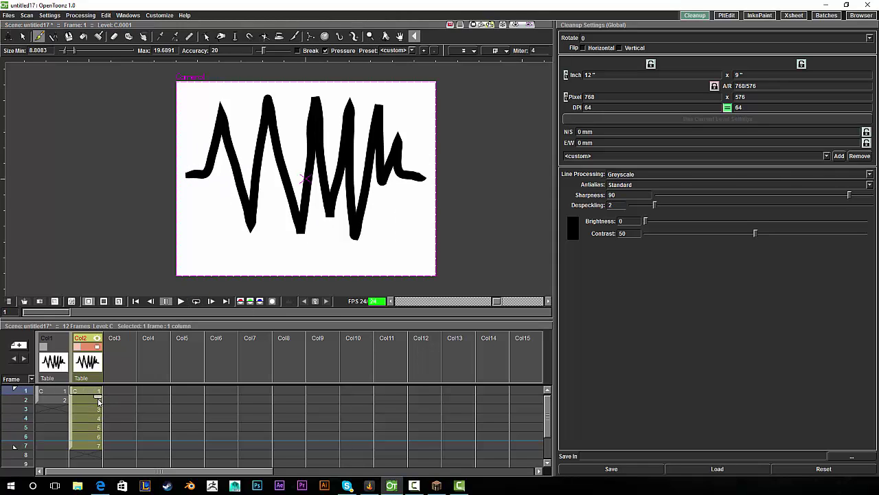
pyautogui.moveTo(98, 397); pyautogui.dragTo(88, 447)
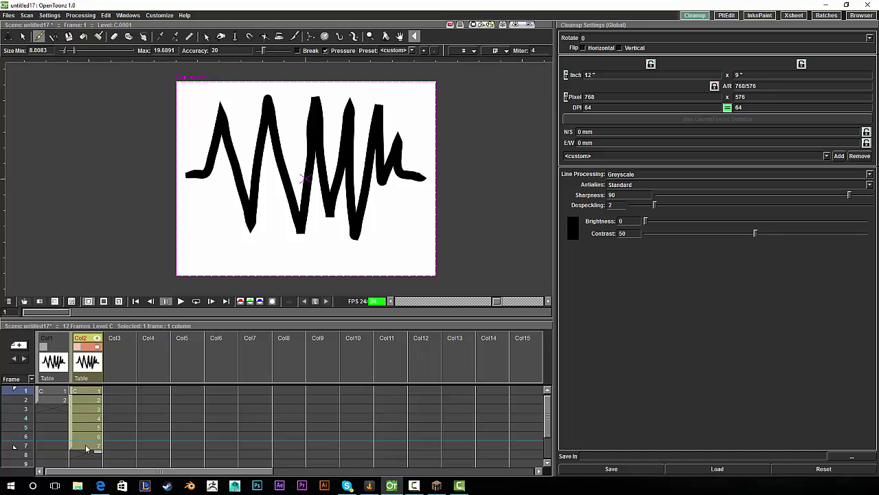
pyautogui.rightClick(93, 420)
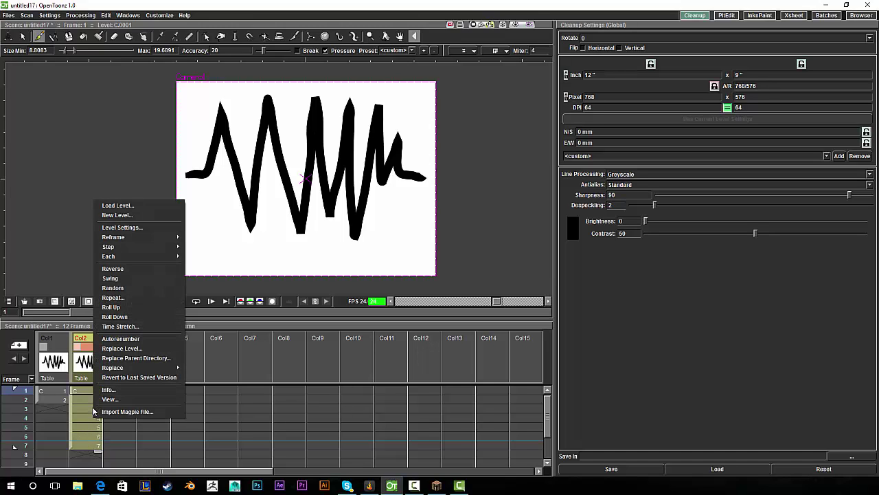
pyautogui.click(164, 278)
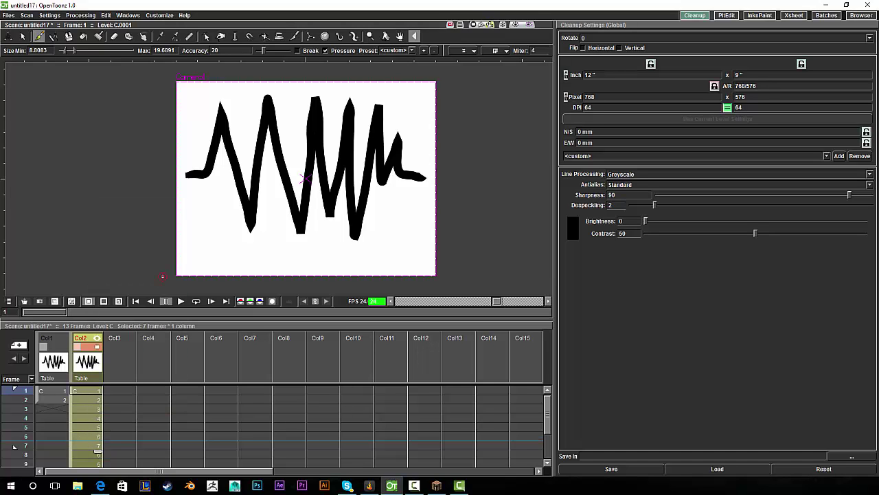
pyautogui.scroll(-3, 547, 405)
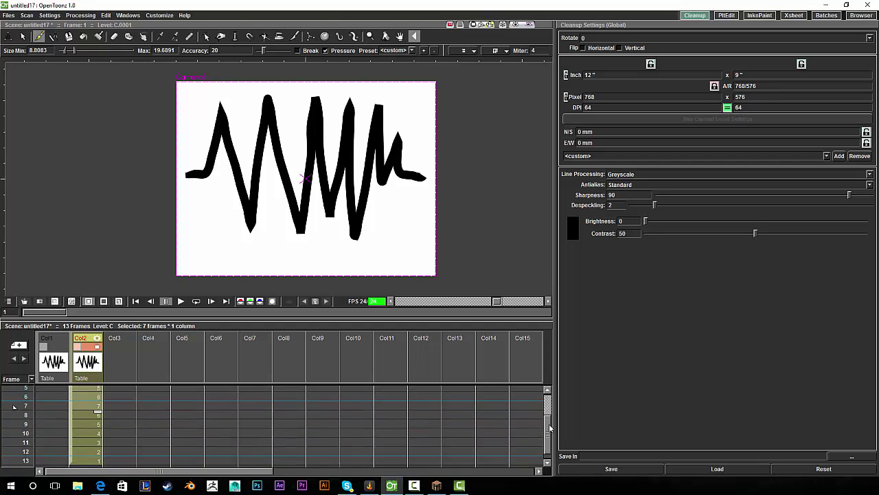
pyautogui.click(61, 407)
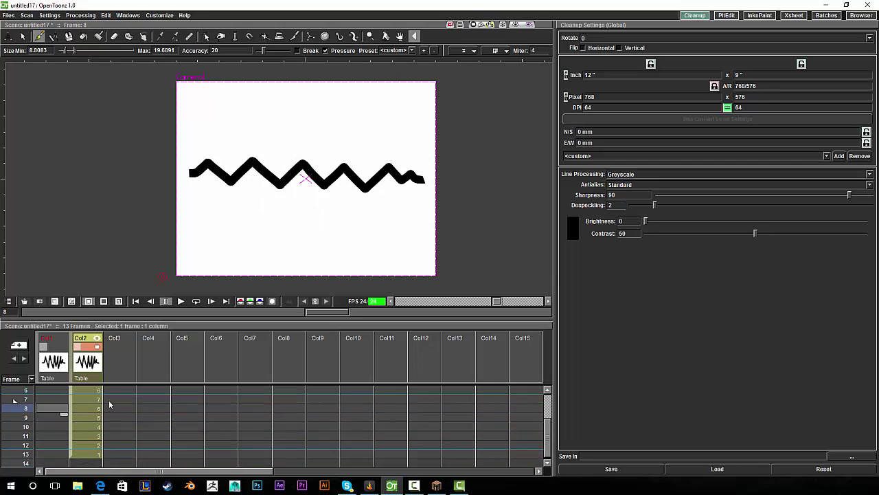
pyautogui.moveTo(548, 424); pyautogui.dragTo(550, 422)
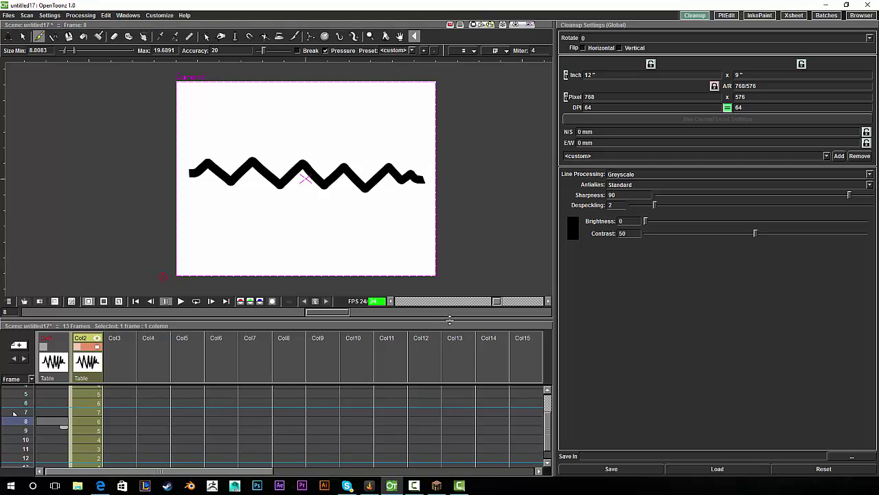
# Step: Enlarge the Xsheet, set the playback stop marker at frame 13, and preview the swing animation in single and looped playback
pyautogui.moveTo(443, 315); pyautogui.dragTo(443, 238)
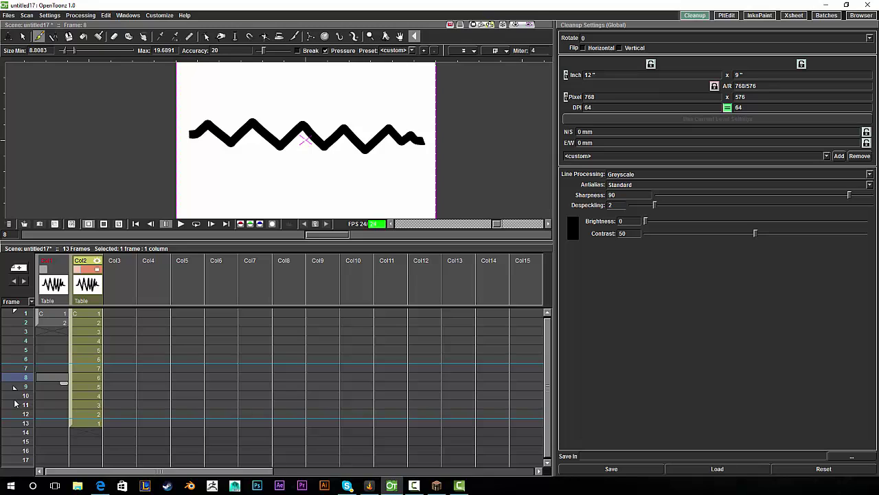
pyautogui.moveTo(14, 387); pyautogui.dragTo(15, 425)
pyautogui.click(182, 225)
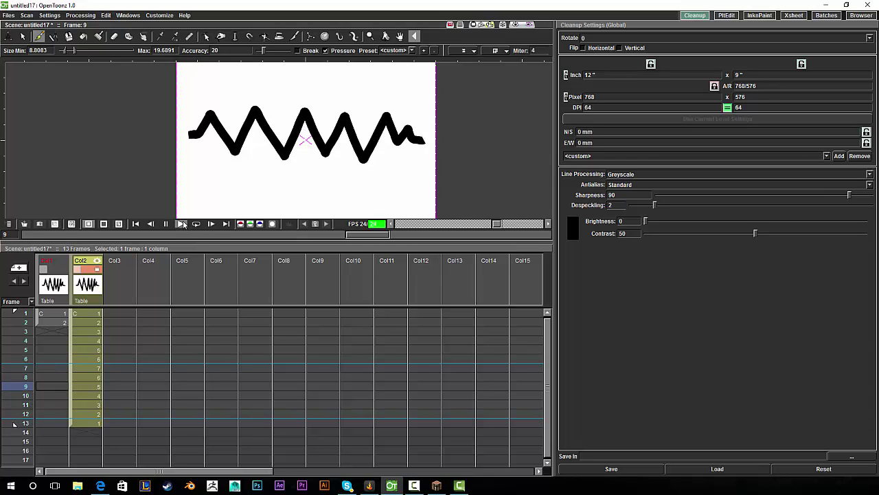
pyautogui.click(197, 224)
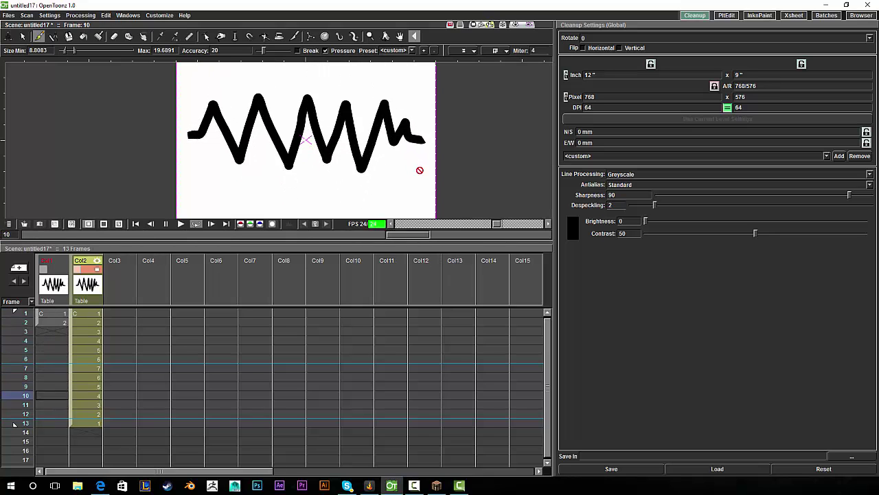
pyautogui.click(182, 224)
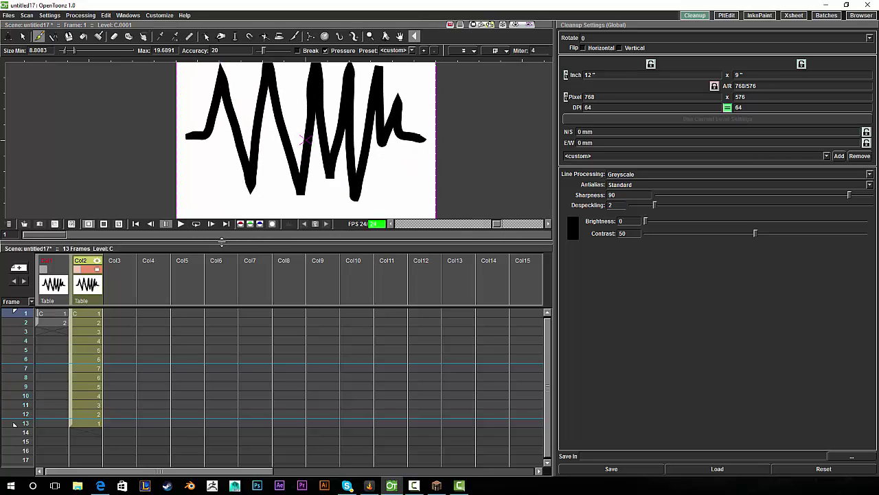
pyautogui.moveTo(221, 242); pyautogui.dragTo(213, 250)
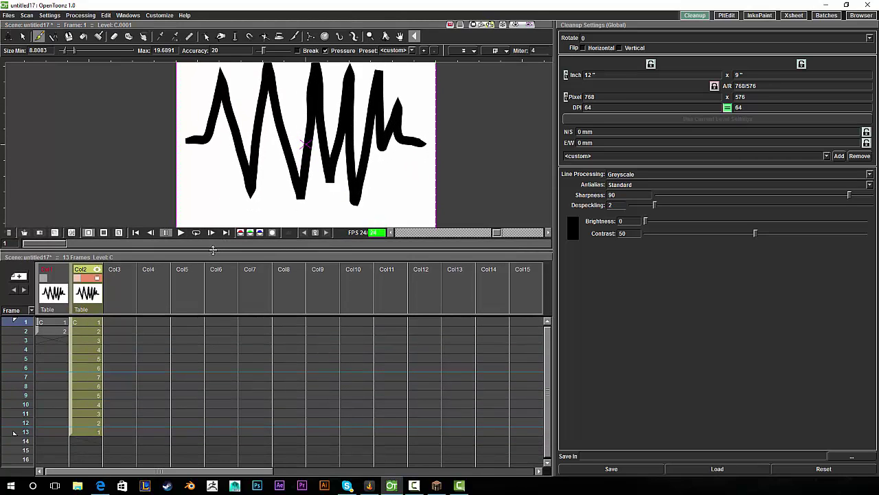
pyautogui.moveTo(92, 323); pyautogui.dragTo(91, 432)
pyautogui.rightClick(94, 371)
pyautogui.rightClick(85, 359)
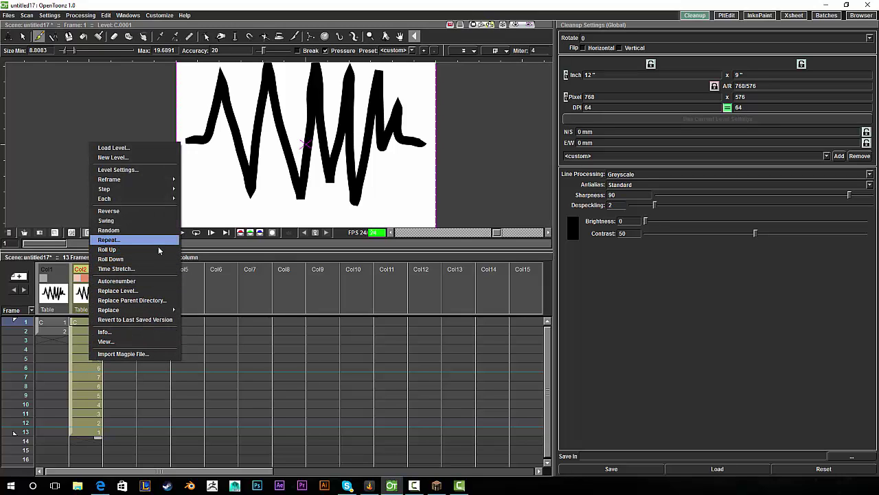
pyautogui.click(132, 402)
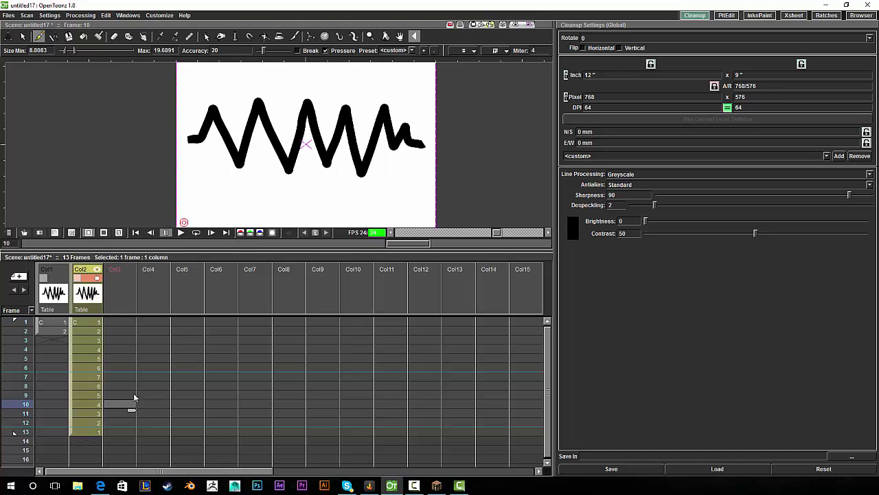
# Step: Play the 13-frame back-and-forth morph in a loop again and enlarge the viewer area
pyautogui.click(197, 233)
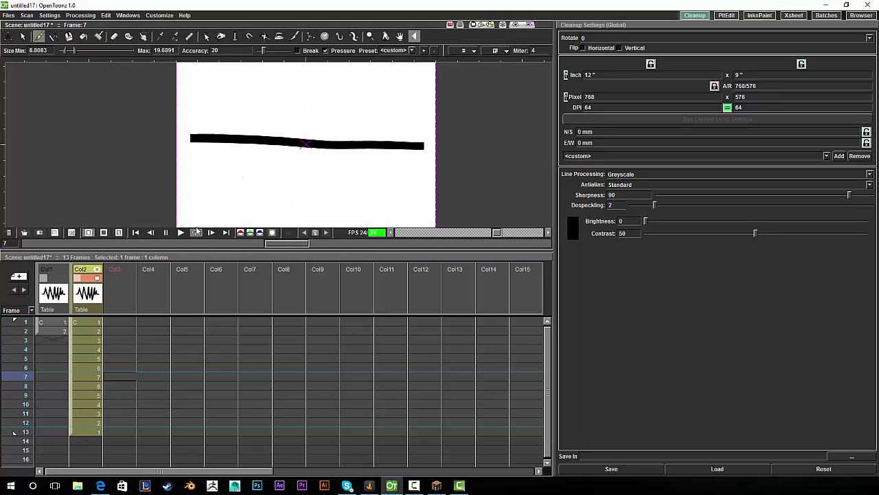
pyautogui.click(182, 233)
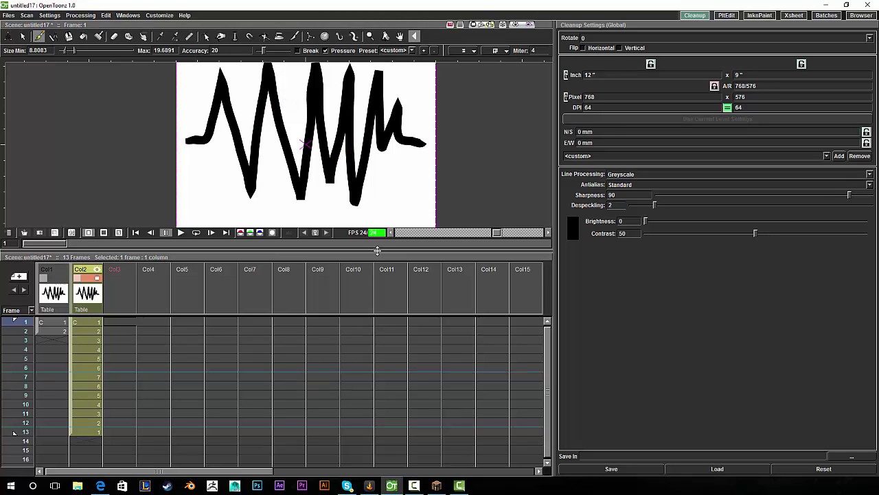
pyautogui.moveTo(376, 253); pyautogui.dragTo(376, 317)
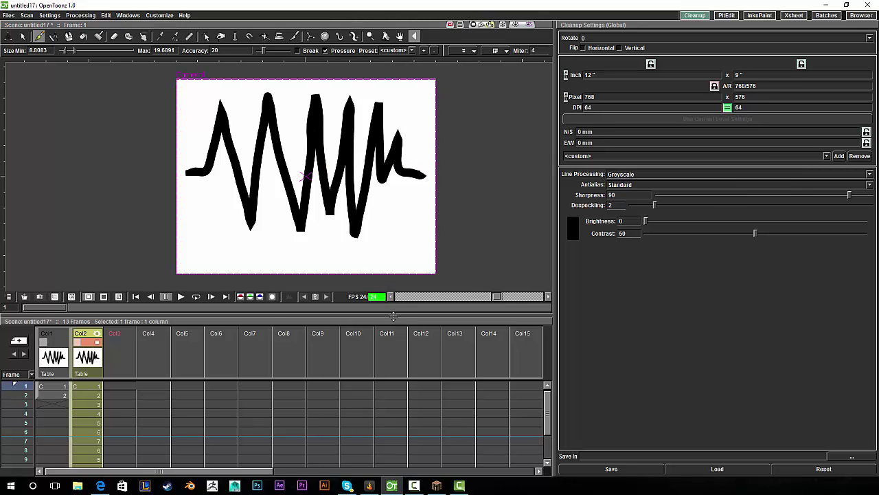
# Step: Enlarge the Xsheet, open the Repeat settings for the 13 frames of Col2, and move the dialog closer to the column
pyautogui.moveTo(388, 313); pyautogui.dragTo(395, 177)
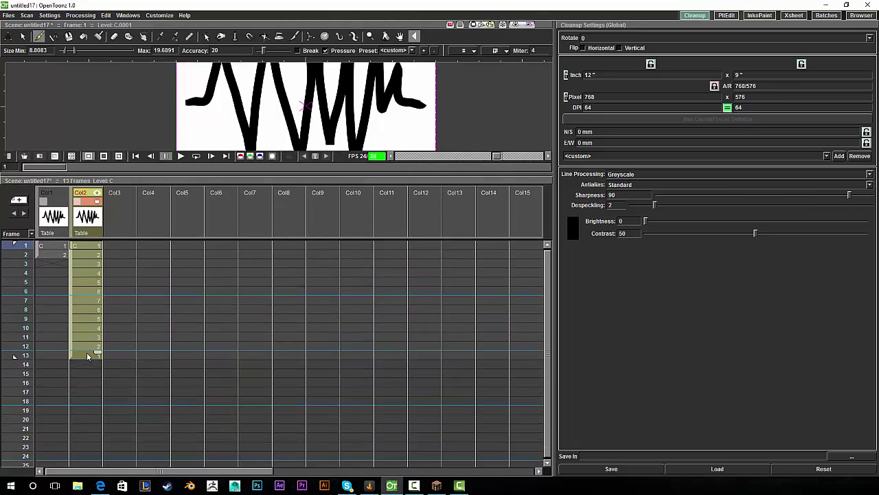
pyautogui.rightClick(86, 309)
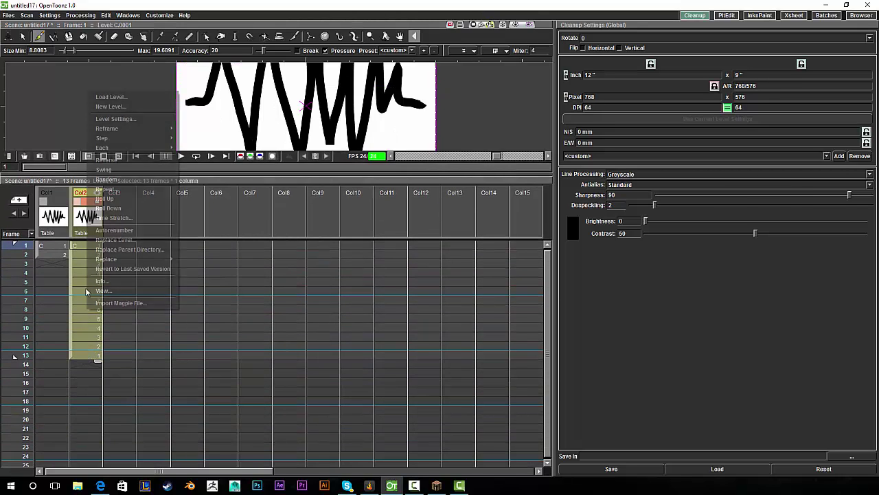
pyautogui.click(148, 187)
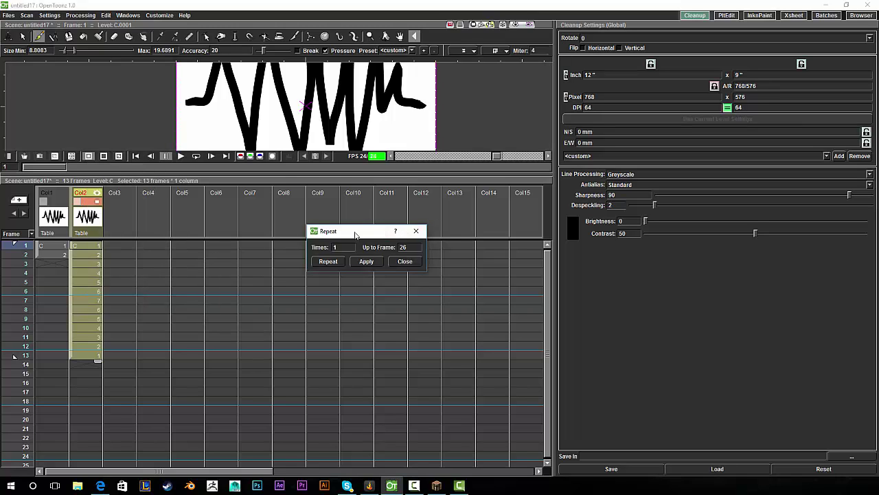
pyautogui.moveTo(356, 235); pyautogui.dragTo(259, 213)
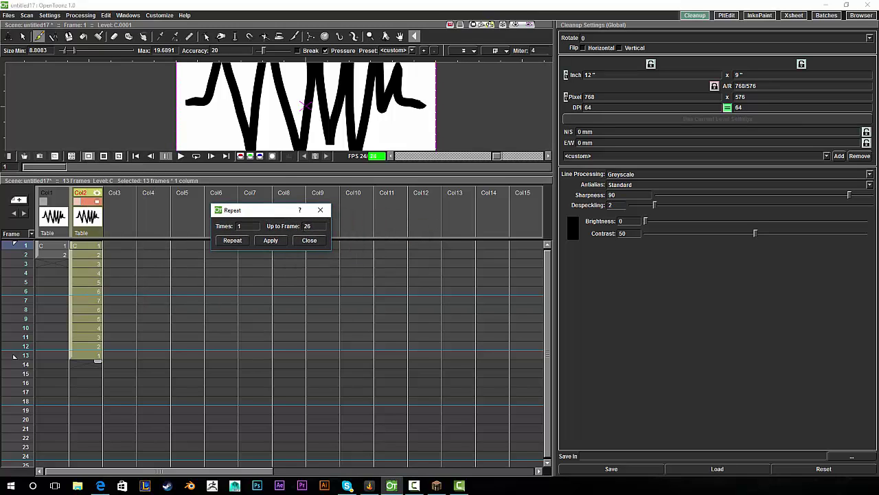
pyautogui.doubleClick(313, 225)
pyautogui.click(247, 226)
pyautogui.moveTo(137, 307); pyautogui.dragTo(147, 314)
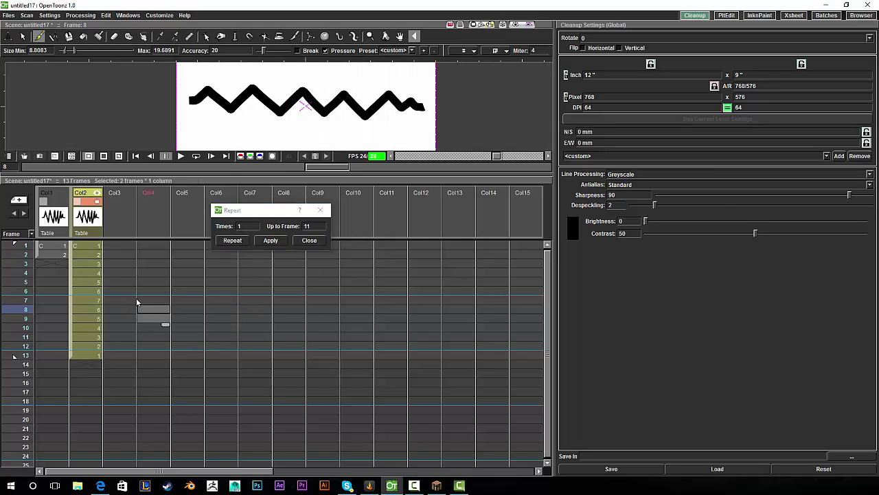
pyautogui.click(130, 282)
pyautogui.moveTo(243, 302); pyautogui.dragTo(258, 311)
pyautogui.click(263, 346)
pyautogui.click(198, 292)
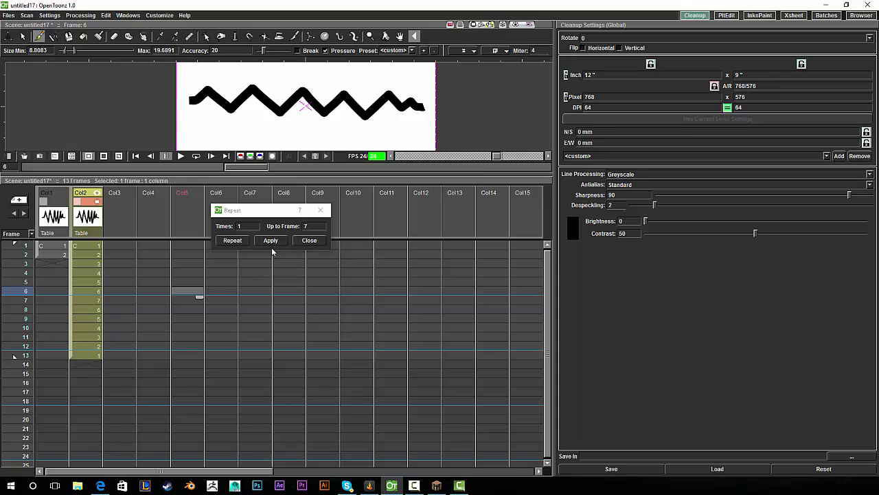
# Step: Reselect the 13 frames of Col2, repeat them 4 times up to frame 65, and close the Repeat dialog
pyautogui.moveTo(89, 245); pyautogui.dragTo(89, 350)
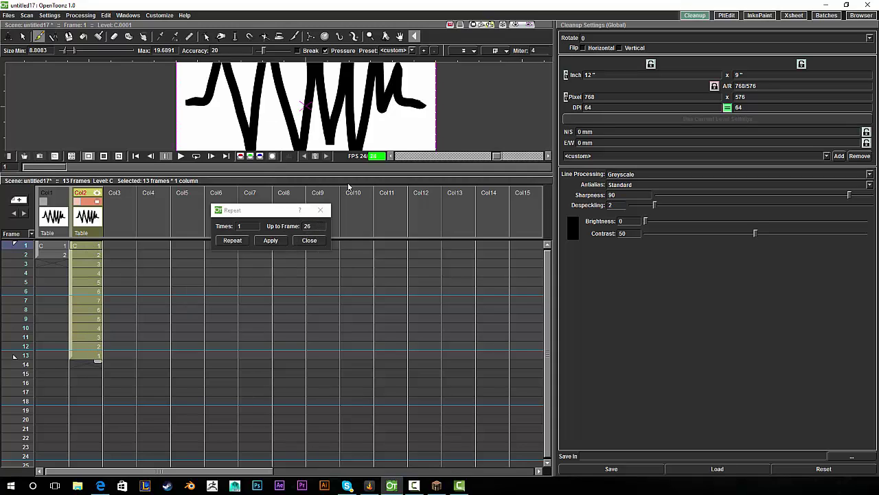
pyautogui.click(243, 227)
pyautogui.moveTo(242, 226); pyautogui.dragTo(200, 262)
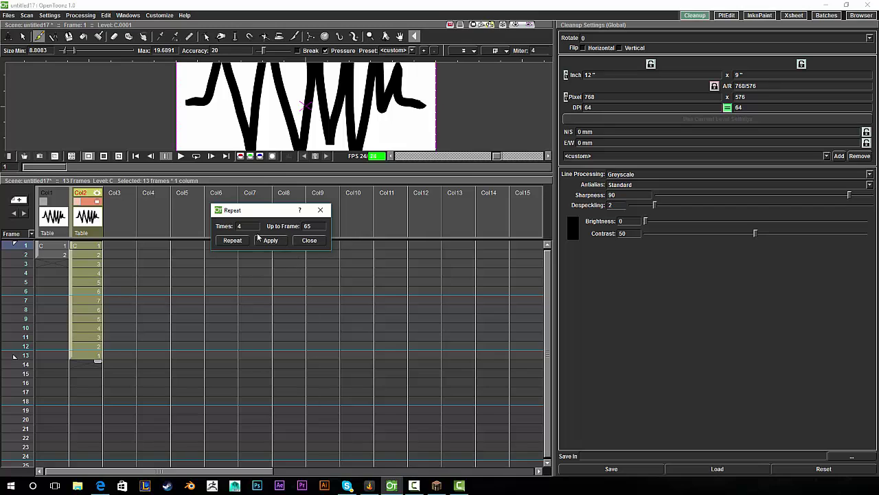
pyautogui.click(265, 240)
pyautogui.click(320, 211)
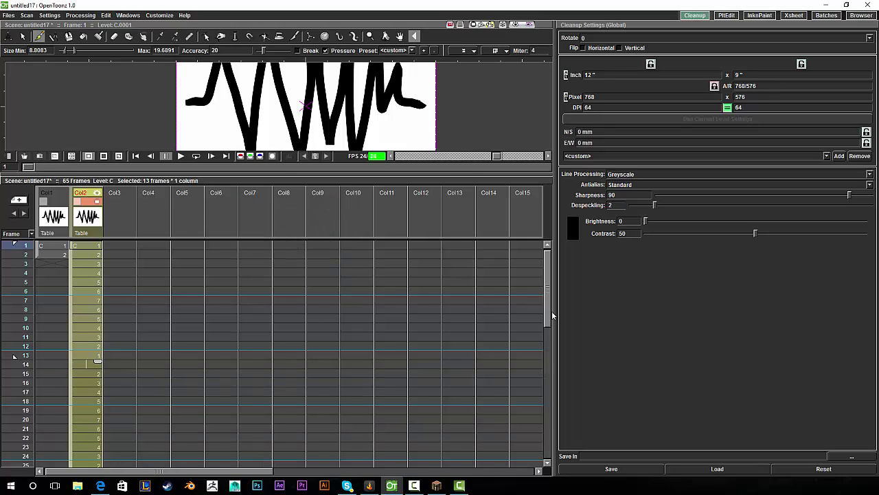
# Step: Set the playback stop marker at frame 65, the end of the repeated Col2 drawings
pyautogui.moveTo(546, 317); pyautogui.dragTo(542, 448)
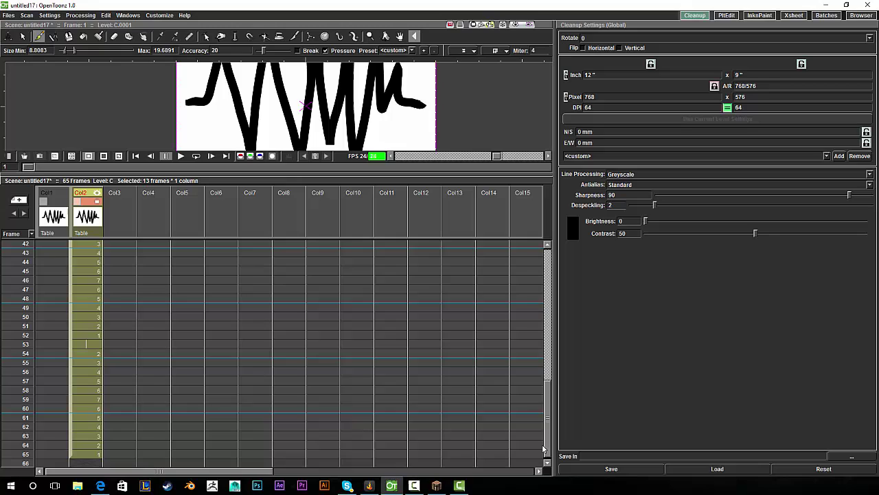
pyautogui.click(32, 462)
pyautogui.click(31, 455)
pyautogui.rightClick(33, 454)
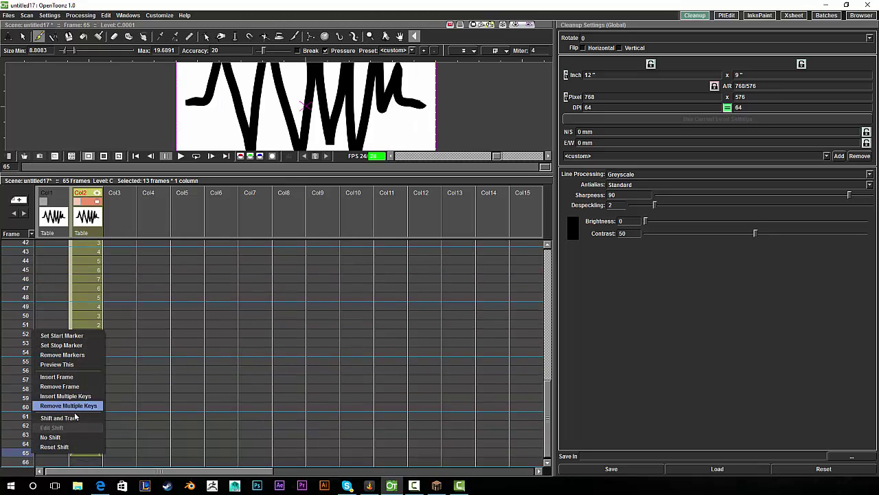
pyautogui.click(77, 345)
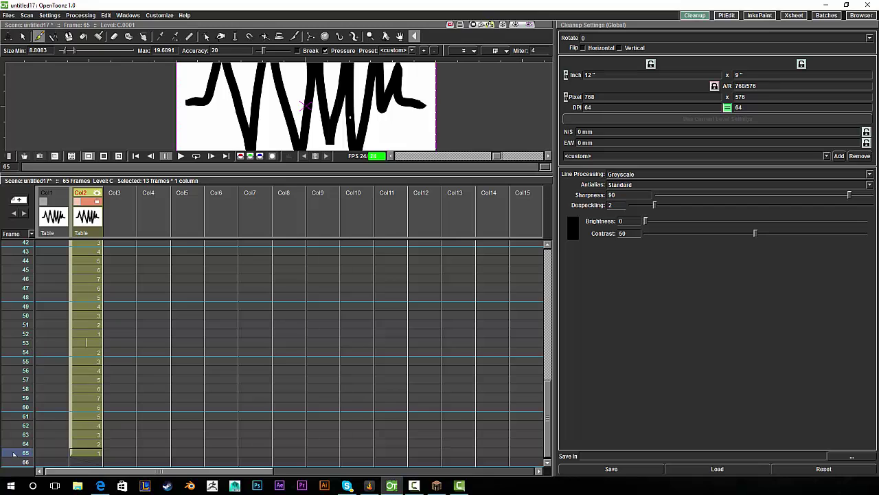
# Step: Enlarge the viewer to preview the 65-frame repeated animation, and give the Xsheet more room again
pyautogui.click(285, 169)
pyautogui.moveTo(285, 174); pyautogui.dragTo(272, 264)
pyautogui.click(180, 245)
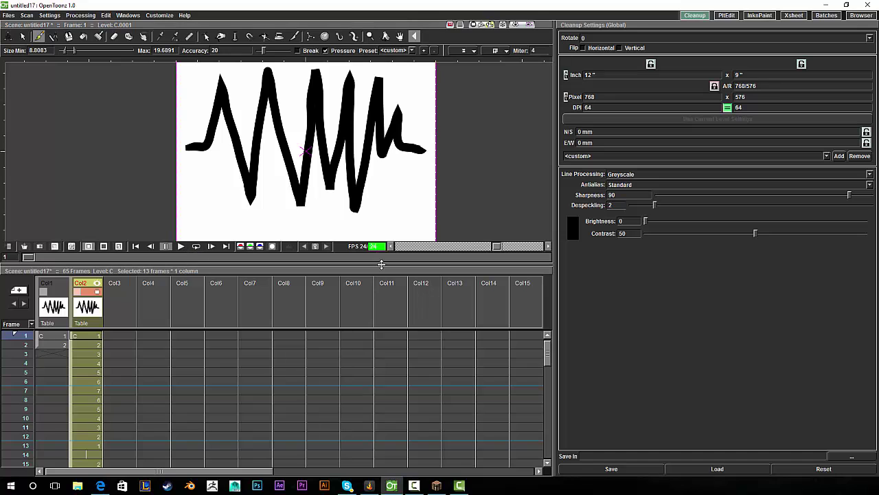
pyautogui.moveTo(381, 264); pyautogui.dragTo(382, 219)
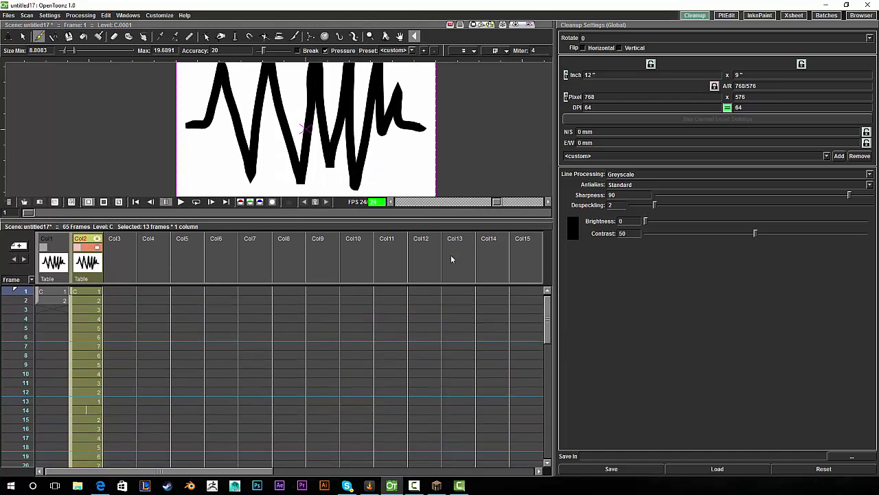
# Step: Examine the repeated Col2 drawings around frames 50 to 53 and return to the start of the Xsheet
pyautogui.moveTo(547, 313); pyautogui.dragTo(536, 447)
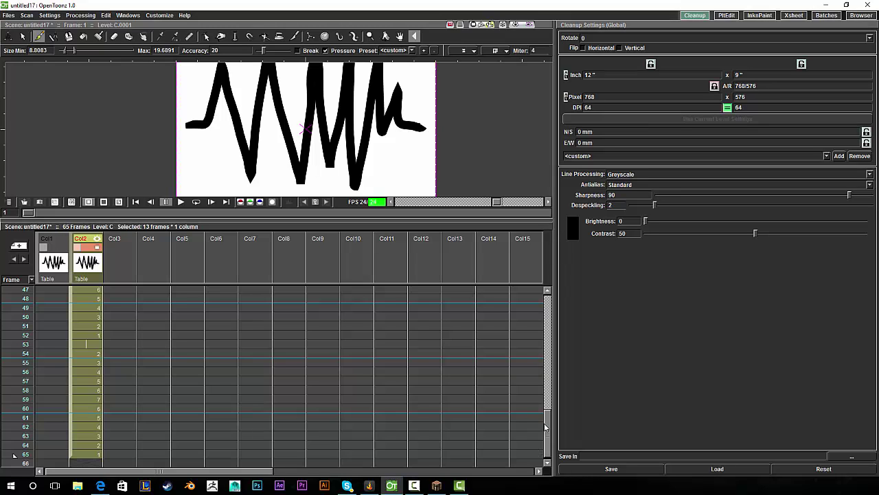
pyautogui.moveTo(91, 334); pyautogui.dragTo(86, 322)
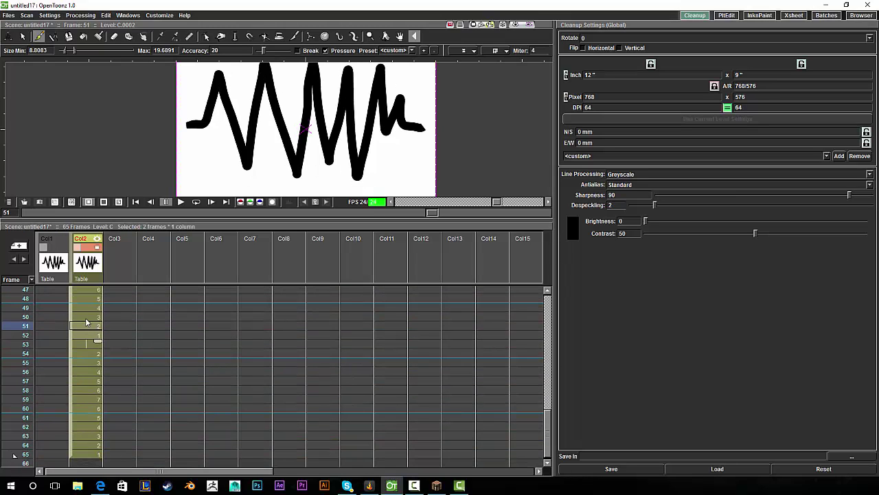
pyautogui.rightClick(87, 329)
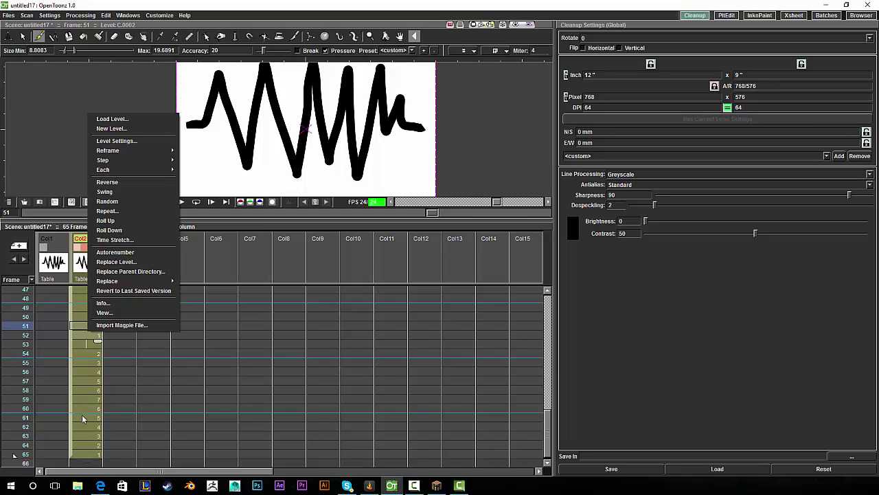
pyautogui.moveTo(81, 416); pyautogui.dragTo(81, 317)
pyautogui.click(91, 316)
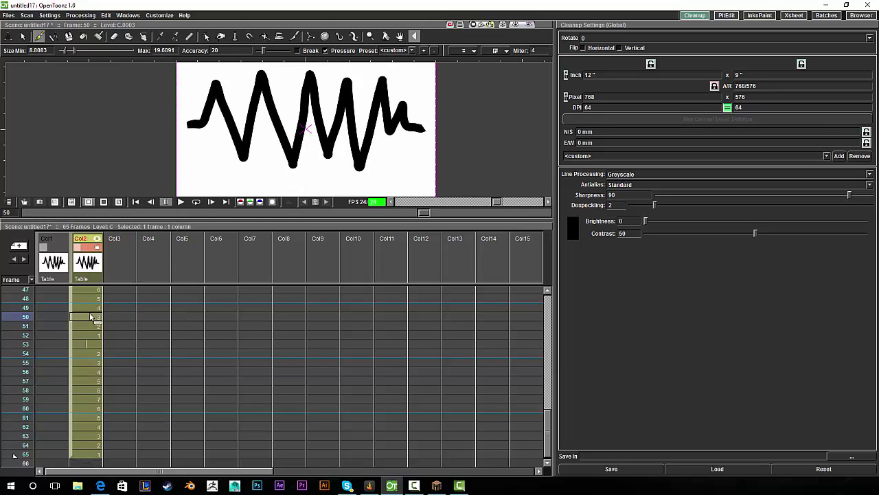
pyautogui.moveTo(548, 419); pyautogui.dragTo(566, 264)
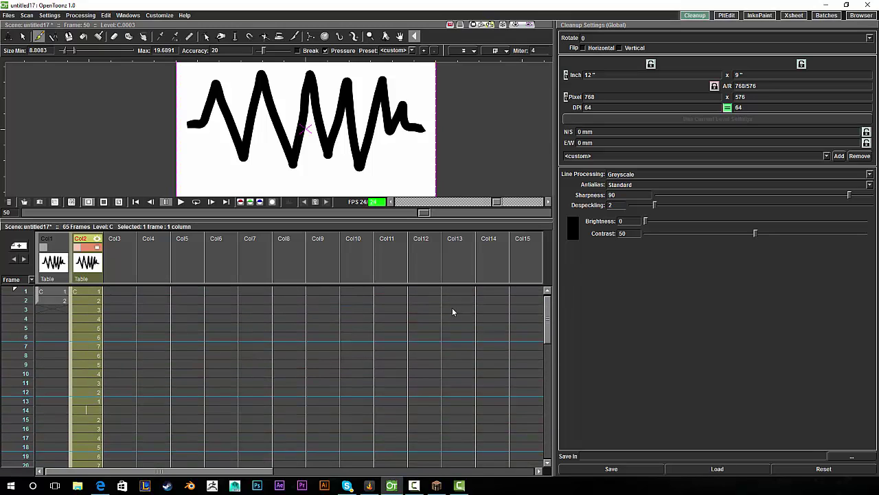
# Step: Undo the repetition of Col2 and put its 13 frames in random order
pyautogui.hotkey('ctrl', 'z')
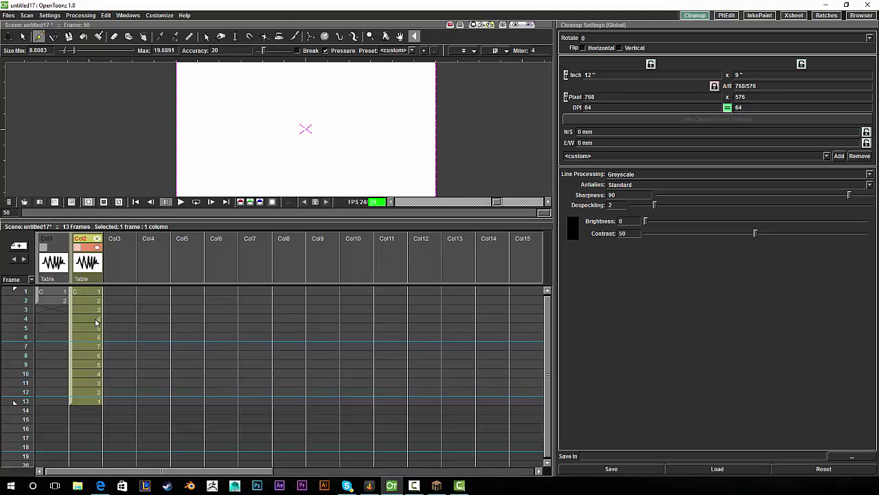
pyautogui.moveTo(382, 213); pyautogui.dragTo(381, 251)
pyautogui.moveTo(444, 258); pyautogui.dragTo(440, 227)
pyautogui.click(96, 301)
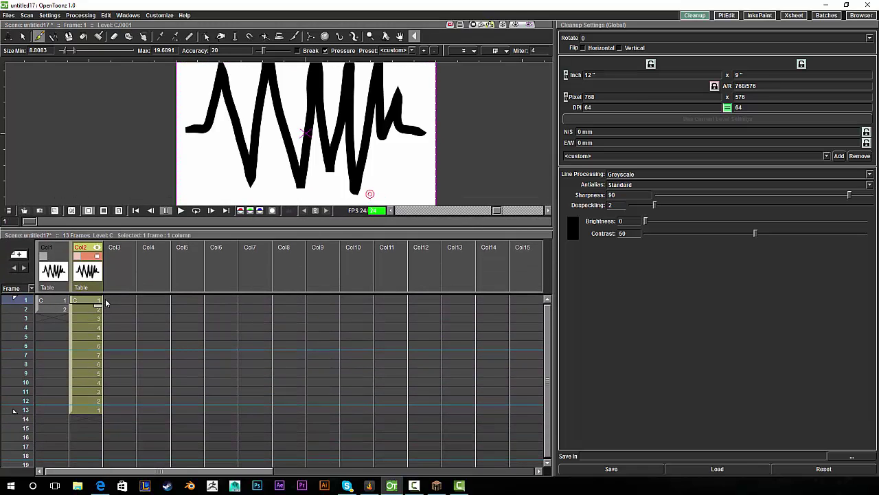
pyautogui.keyDown('shift'); pyautogui.click(92, 409); pyautogui.keyUp('shift')
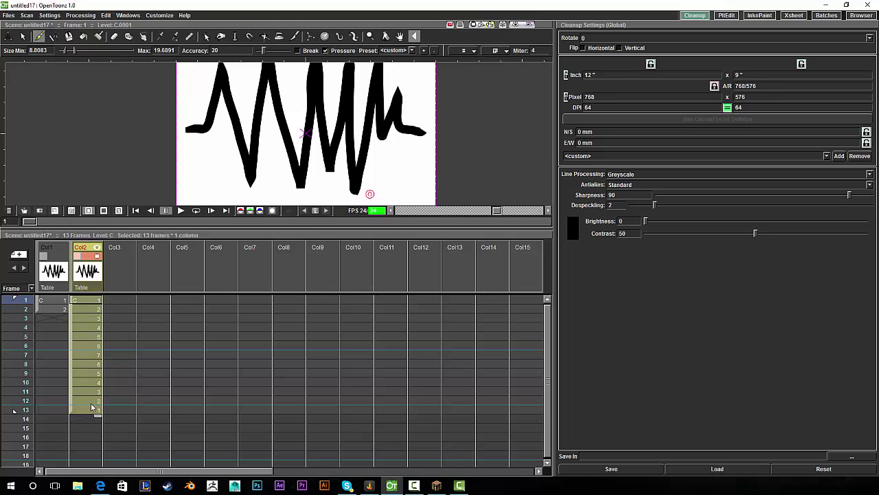
pyautogui.rightClick(93, 336)
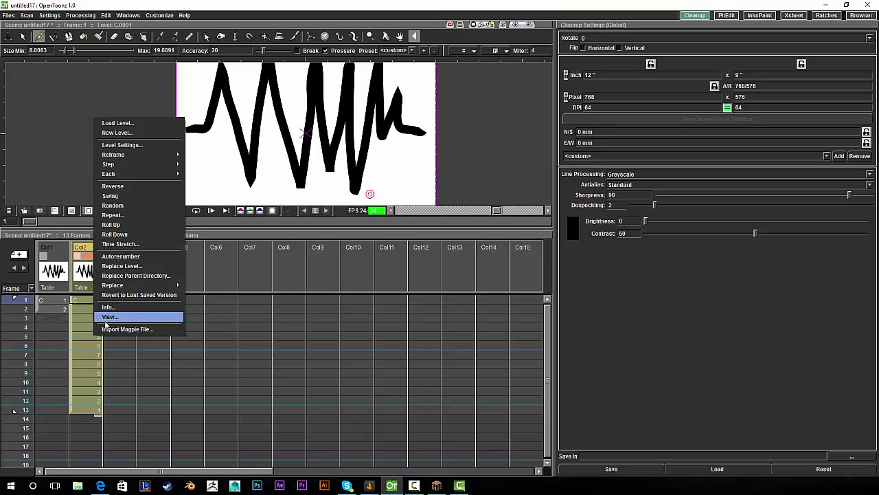
pyautogui.click(166, 206)
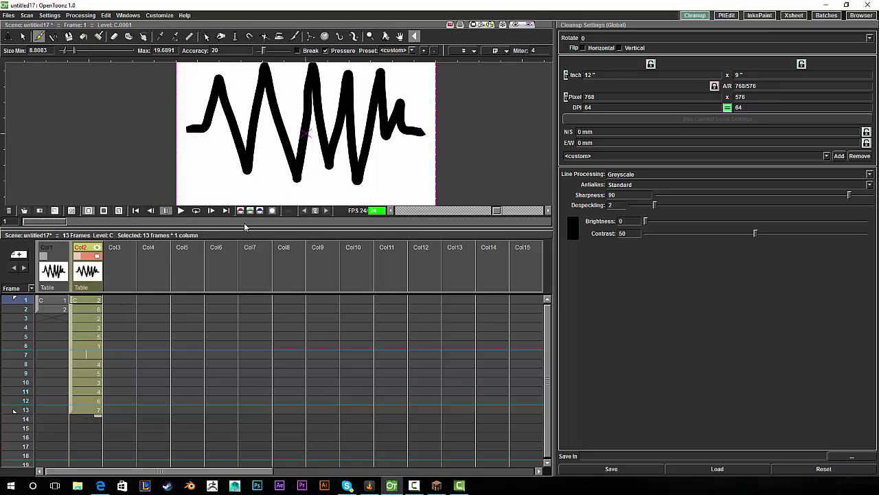
# Step: Enlarge the viewer and preview the randomized Col2 animation in looped and single playback
pyautogui.moveTo(245, 227); pyautogui.dragTo(206, 274)
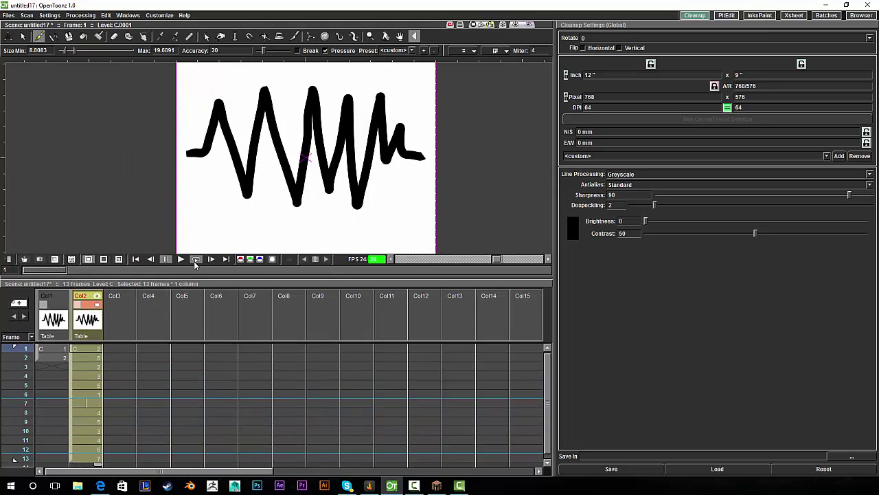
pyautogui.click(196, 260)
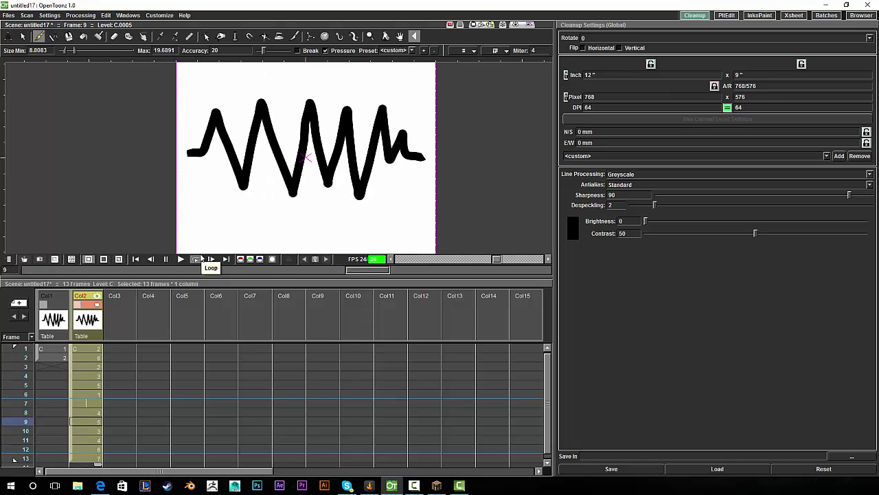
pyautogui.click(181, 260)
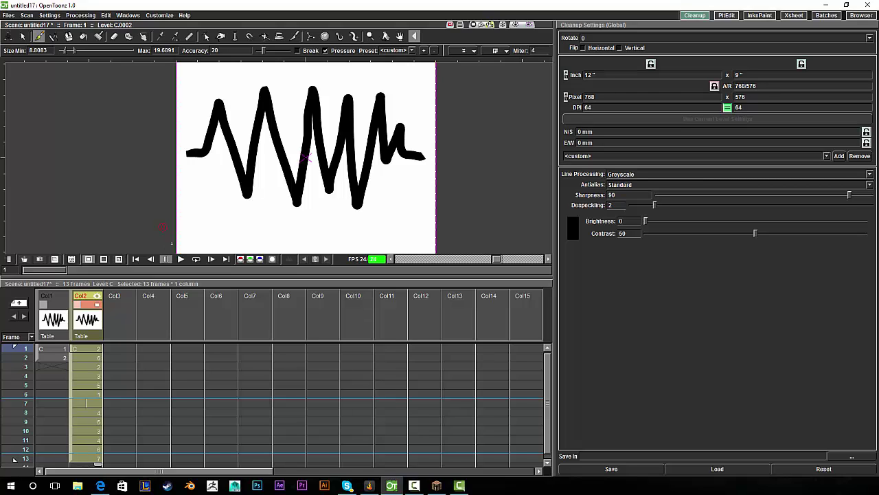
pyautogui.click(201, 219)
pyautogui.hotkey('ctrl', 'z')
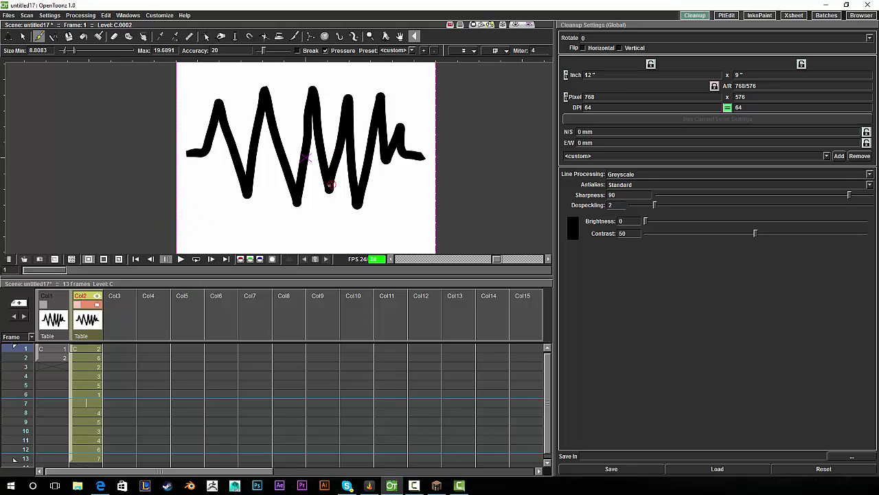
pyautogui.moveTo(90, 456); pyautogui.dragTo(92, 350)
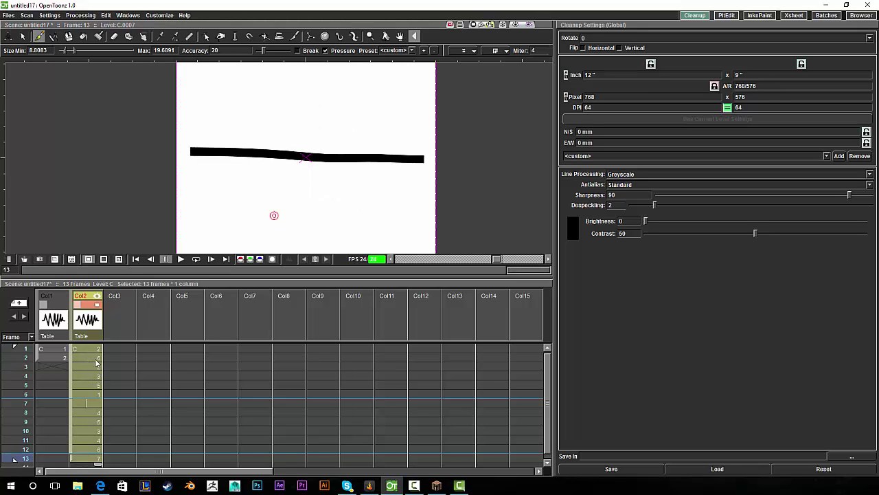
pyautogui.rightClick(90, 372)
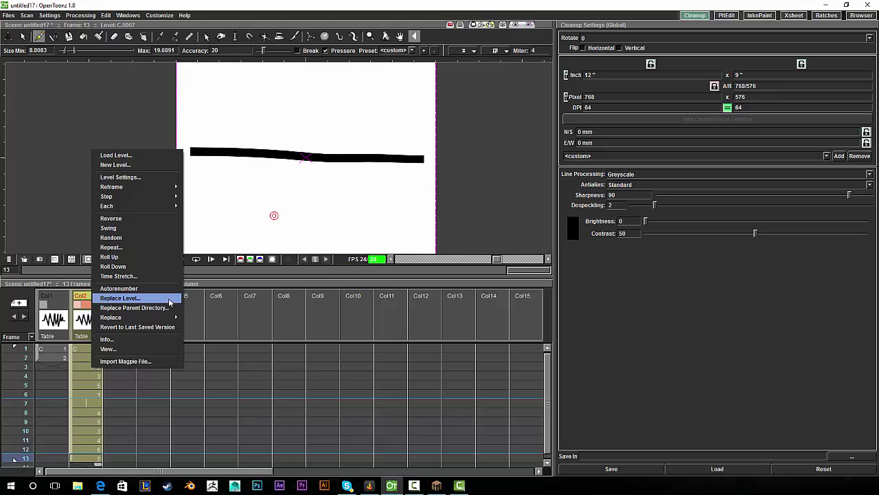
pyautogui.click(187, 384)
# Step: Examine the randomly ordered drawings of Col2 one by one at frames 1, 2, 5, 9 and 13
pyautogui.click(90, 351)
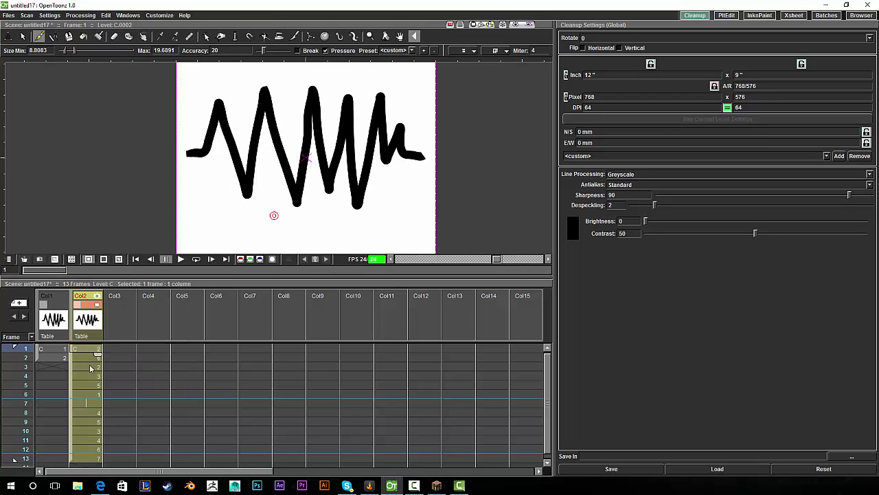
pyautogui.moveTo(90, 349); pyautogui.dragTo(89, 441)
pyautogui.click(89, 350)
pyautogui.click(88, 357)
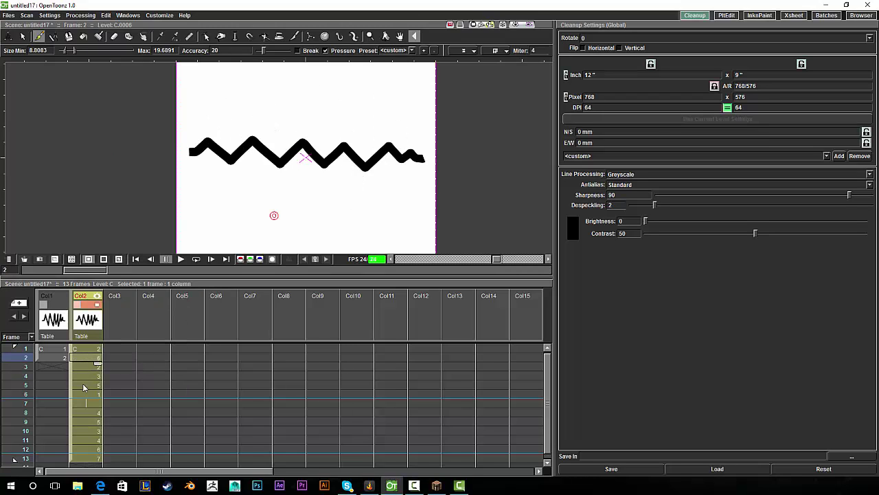
pyautogui.click(83, 384)
pyautogui.click(86, 422)
pyautogui.click(88, 458)
pyautogui.click(88, 349)
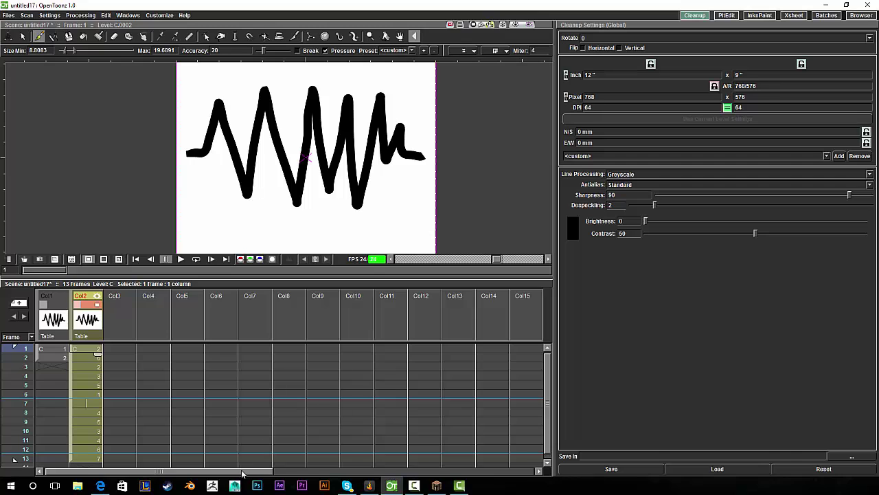
# Step: Hide Col2 in the viewer and make the character's head, mouth, eye and eye-white columns Col16 to Col19 visible
pyautogui.moveTo(242, 472); pyautogui.dragTo(401, 431)
pyautogui.click(288, 349)
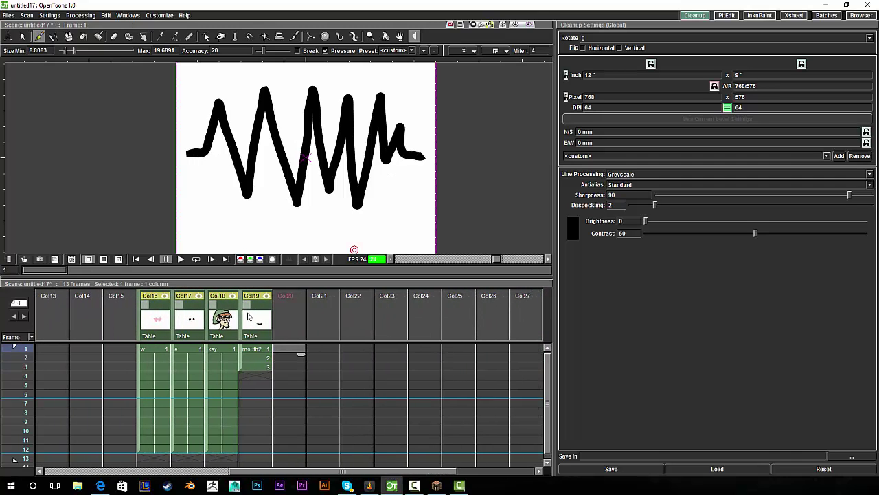
pyautogui.moveTo(322, 474); pyautogui.dragTo(103, 425)
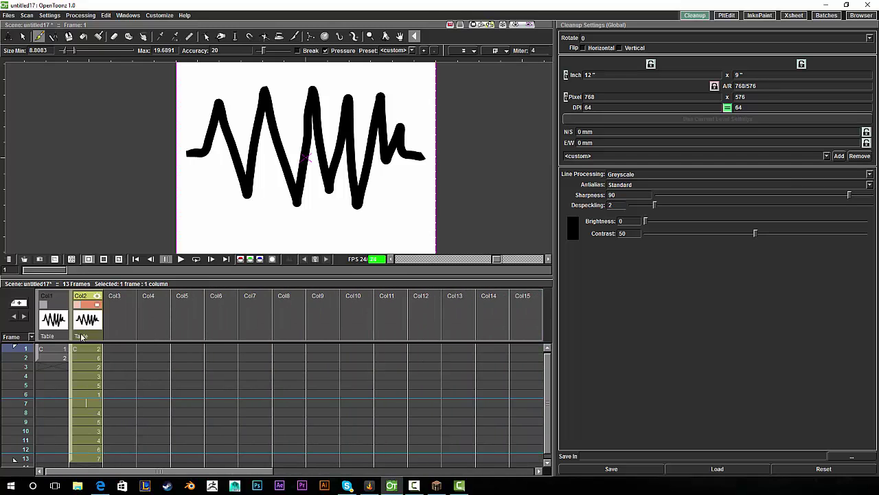
pyautogui.click(85, 308)
pyautogui.moveTo(215, 473); pyautogui.dragTo(344, 419)
pyautogui.click(259, 304)
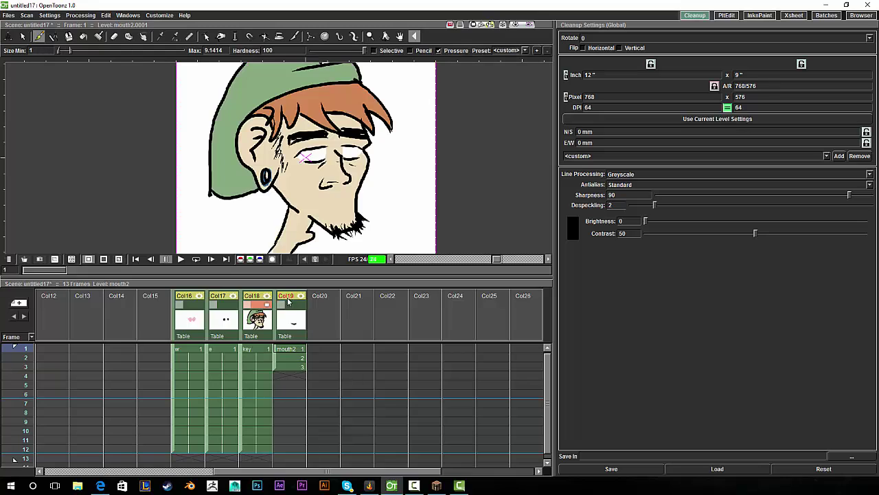
pyautogui.click(289, 303)
pyautogui.click(225, 304)
pyautogui.click(195, 306)
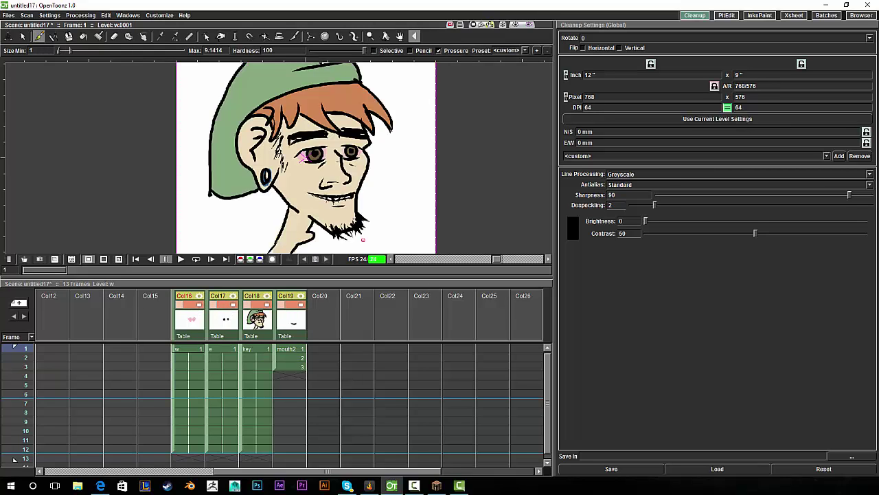
# Step: Enlarge the viewer and compare the three mouth2 drawings at frames 1 to 3 of Col19 on the character's face
pyautogui.moveTo(403, 276); pyautogui.dragTo(403, 289)
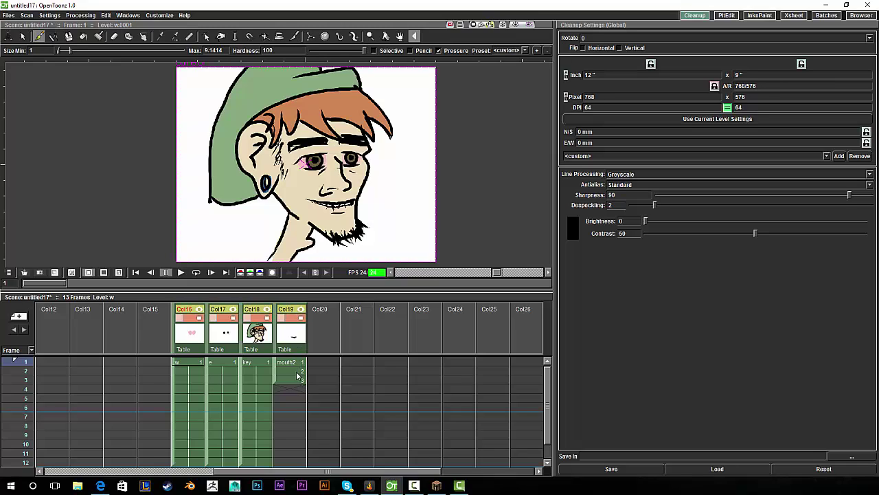
pyautogui.click(293, 371)
pyautogui.click(293, 380)
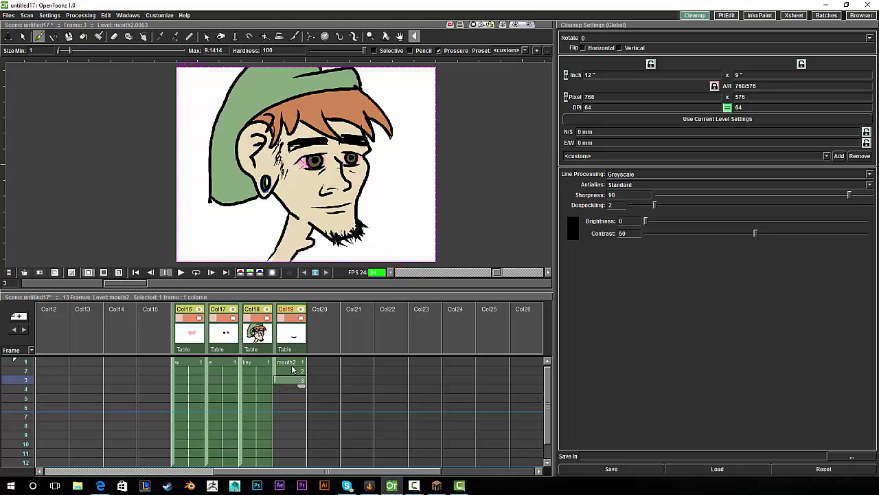
pyautogui.click(292, 362)
pyautogui.click(291, 371)
pyautogui.click(289, 380)
pyautogui.click(292, 371)
pyautogui.click(295, 362)
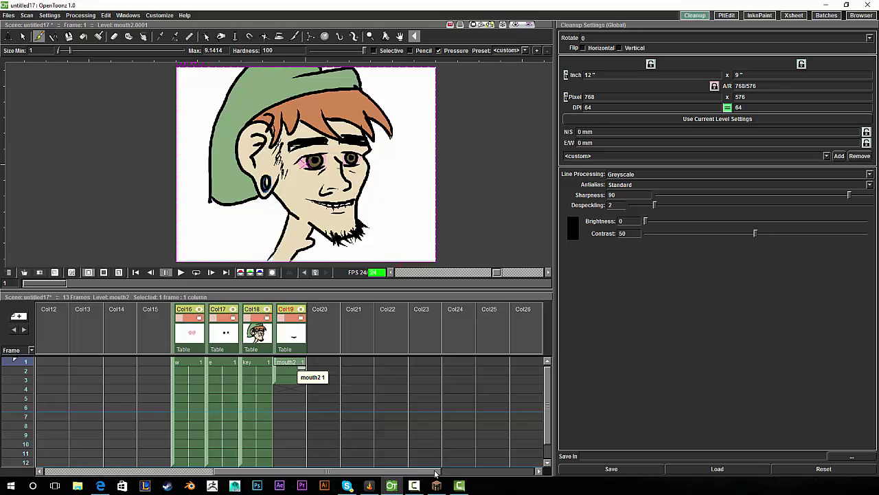
# Step: Draw a freehand black zigzag beside the character's face at frame 1 of the empty Col3
pyautogui.moveTo(437, 472)
pyautogui.mouseDown()
pyautogui.moveTo(425, 471)
pyautogui.moveTo(460, 480)
pyautogui.moveTo(427, 475)
pyautogui.mouseUp()
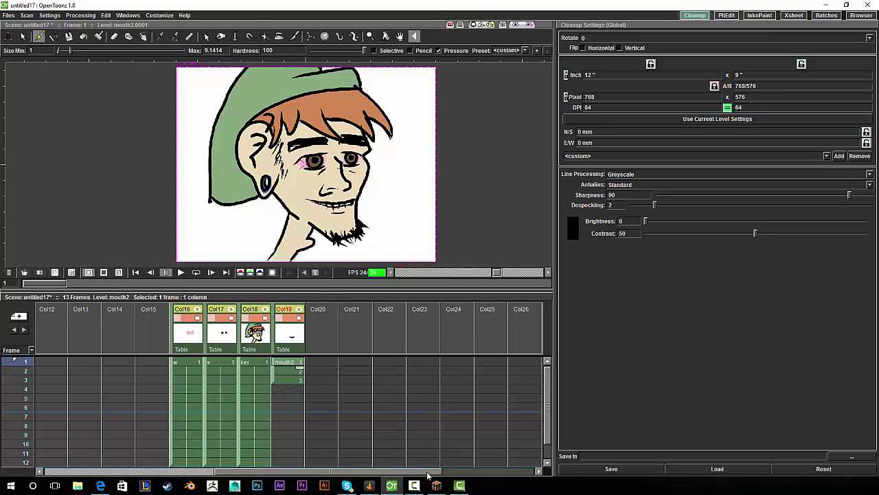
pyautogui.moveTo(342, 471); pyautogui.dragTo(151, 444)
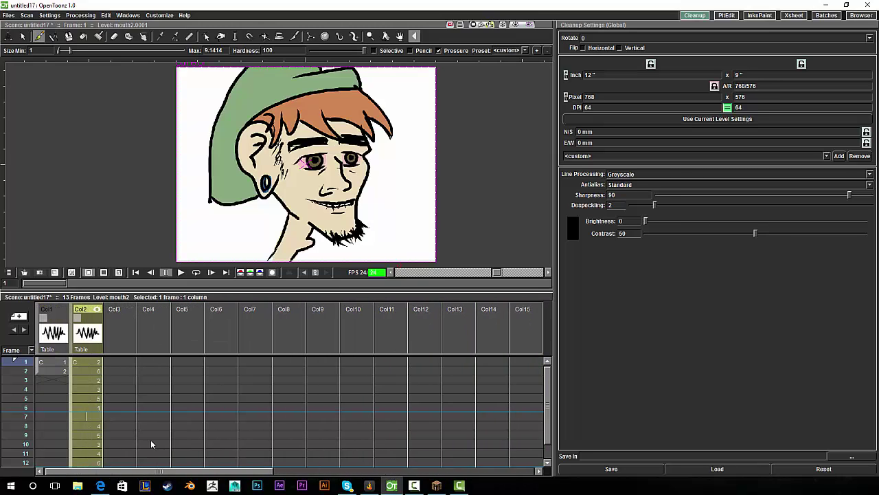
pyautogui.click(117, 363)
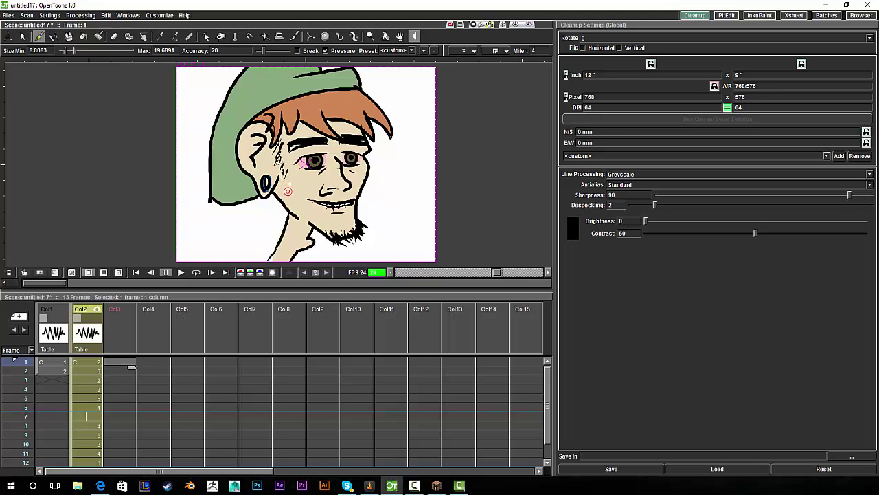
pyautogui.moveTo(432, 124); pyautogui.dragTo(377, 225)
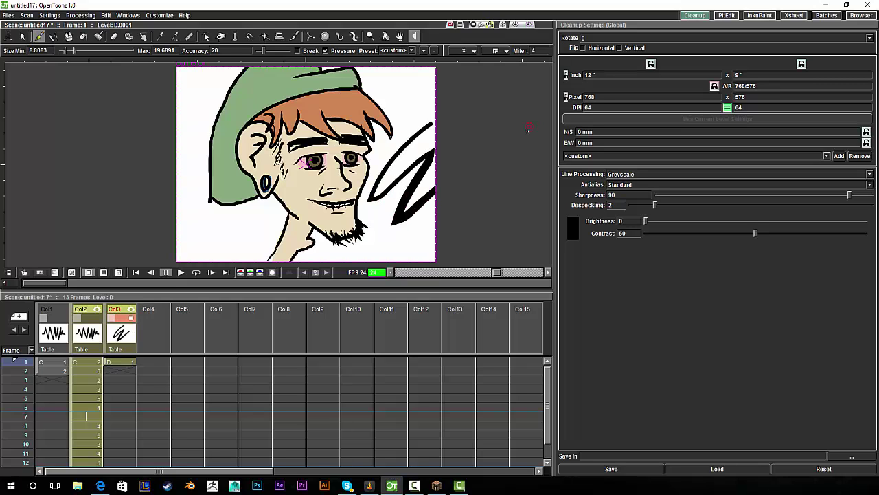
# Step: Undo the black zigzag at frame 1 of Col3, along with two further trial strokes
pyautogui.hotkey('ctrl', 'z')
pyautogui.moveTo(239, 213)
pyautogui.mouseDown()
pyautogui.moveTo(442, 129)
pyautogui.moveTo(266, 247)
pyautogui.mouseUp()
pyautogui.hotkey('ctrl', 'z')
pyautogui.moveTo(403, 165)
pyautogui.mouseDown()
pyautogui.moveTo(394, 183)
pyautogui.moveTo(443, 195)
pyautogui.mouseUp()
pyautogui.hotkey('ctrl', 'z')
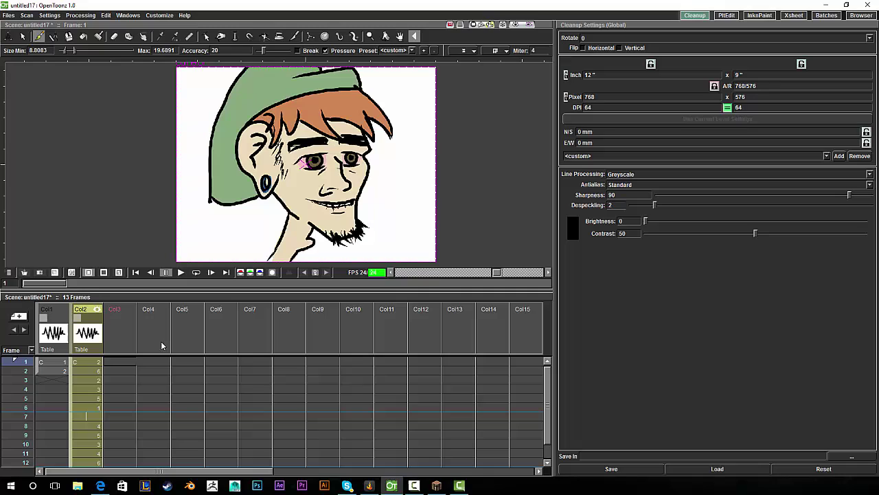
# Step: Create a new Toonz Raster Level named d at frame 1 of Col3
pyautogui.click(126, 362)
pyautogui.rightClick(125, 360)
pyautogui.click(157, 375)
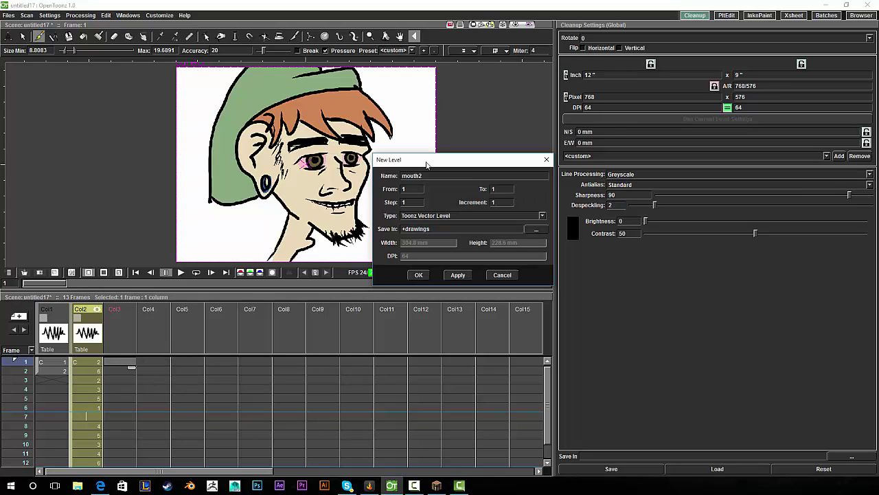
pyautogui.moveTo(462, 178); pyautogui.dragTo(338, 208)
pyautogui.write('d')
pyautogui.click(468, 217)
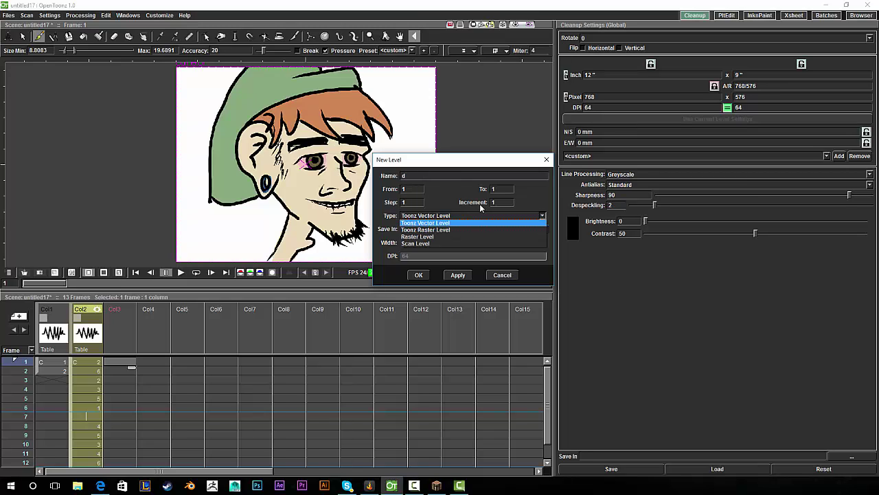
pyautogui.click(466, 228)
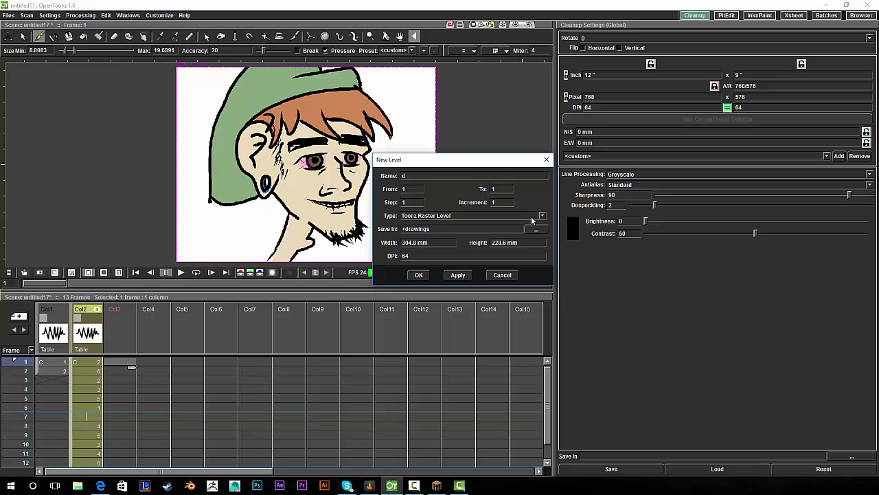
pyautogui.click(457, 275)
pyautogui.click(546, 161)
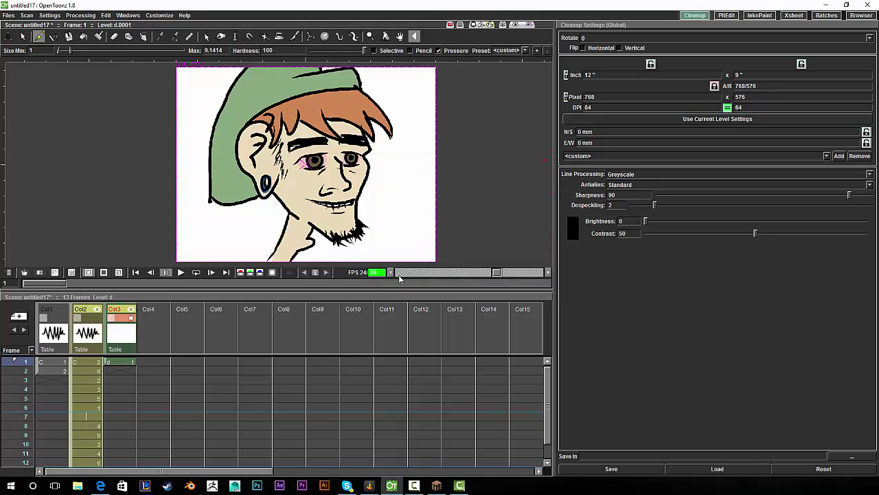
# Step: Try several freehand black strokes beside the character's face on level d at frame 1 of Col3, undoing each one
pyautogui.click(123, 363)
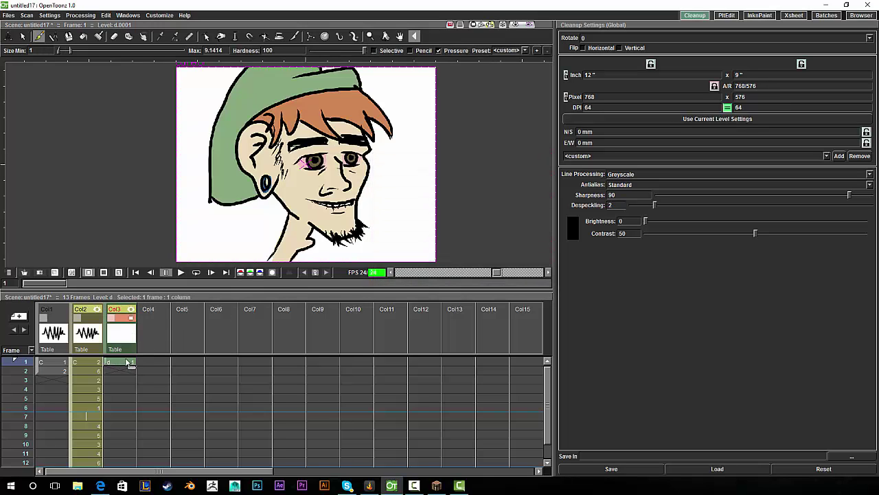
pyautogui.moveTo(391, 172)
pyautogui.mouseDown()
pyautogui.moveTo(404, 179)
pyautogui.moveTo(416, 219)
pyautogui.mouseUp()
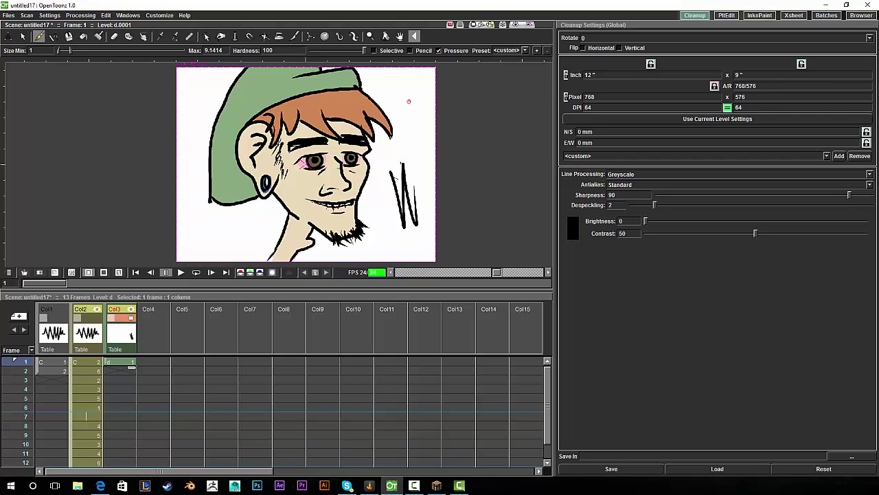
pyautogui.hotkey('ctrl', 'z')
pyautogui.moveTo(407, 144)
pyautogui.mouseDown()
pyautogui.moveTo(389, 197)
pyautogui.moveTo(416, 213)
pyautogui.mouseUp()
pyautogui.hotkey('ctrl', 'z')
pyautogui.moveTo(399, 160)
pyautogui.mouseDown()
pyautogui.moveTo(410, 204)
pyautogui.moveTo(415, 125)
pyautogui.moveTo(407, 101)
pyautogui.moveTo(413, 110)
pyautogui.moveTo(389, 202)
pyautogui.moveTo(410, 225)
pyautogui.mouseUp()
pyautogui.hotkey('ctrl', 'z')
pyautogui.hotkey('ctrl', 'z')
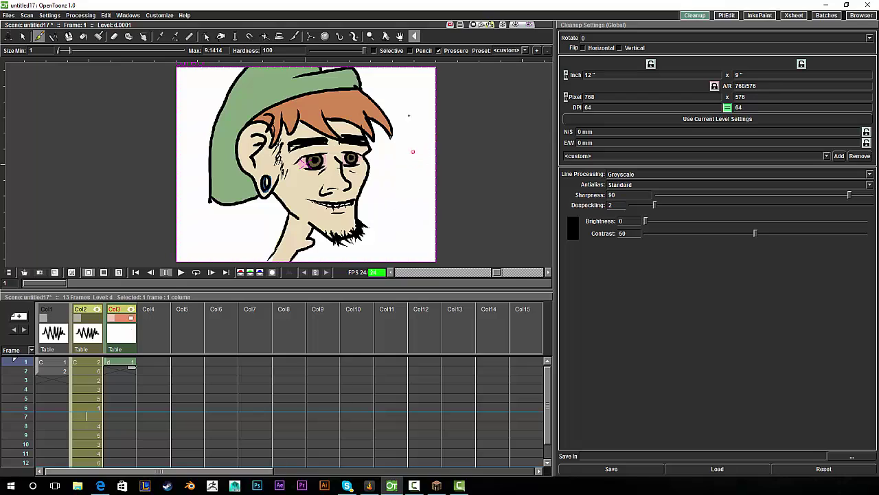
pyautogui.moveTo(417, 108)
pyautogui.mouseDown()
pyautogui.moveTo(382, 177)
pyautogui.moveTo(419, 154)
pyautogui.moveTo(389, 226)
pyautogui.moveTo(422, 196)
pyautogui.moveTo(405, 245)
pyautogui.mouseUp()
pyautogui.hotkey('ctrl', 'z')
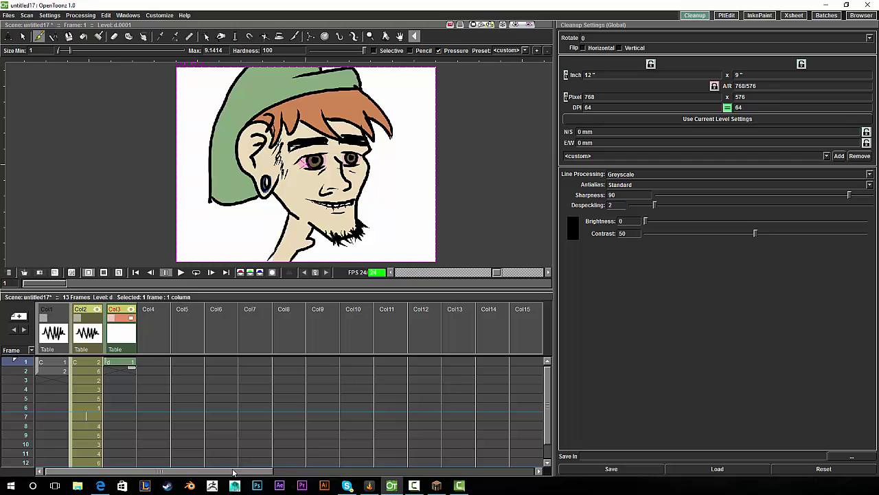
# Step: Bring Col16 to Col19 into view, then try two more freehand strokes beside the face and undo them
pyautogui.moveTo(234, 472); pyautogui.dragTo(215, 470)
pyautogui.moveTo(237, 471); pyautogui.dragTo(424, 462)
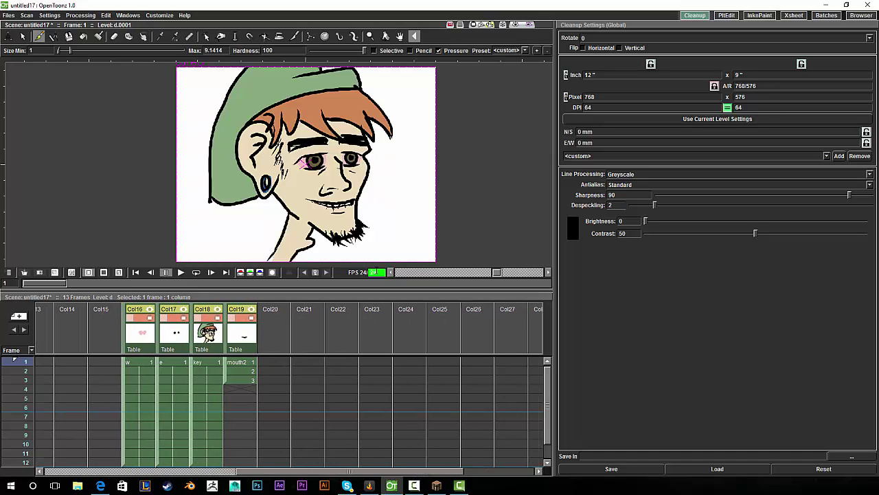
pyautogui.moveTo(402, 174); pyautogui.dragTo(392, 216)
pyautogui.moveTo(406, 143)
pyautogui.mouseDown()
pyautogui.moveTo(393, 177)
pyautogui.moveTo(428, 166)
pyautogui.mouseUp()
pyautogui.hotkey('ctrl', 'z')
pyautogui.hotkey('ctrl', 'z')
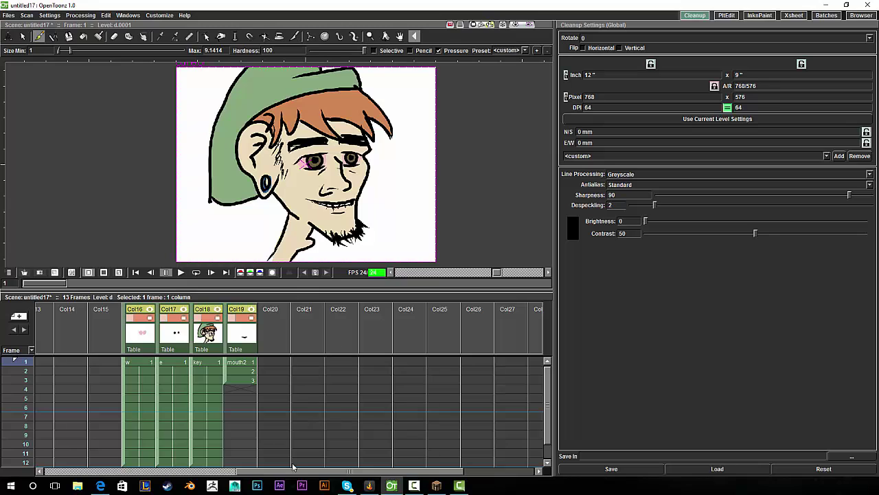
# Step: Show the third mouth2 drawing of Col19 on the character's face at frame 3
pyautogui.moveTo(297, 472); pyautogui.dragTo(323, 475)
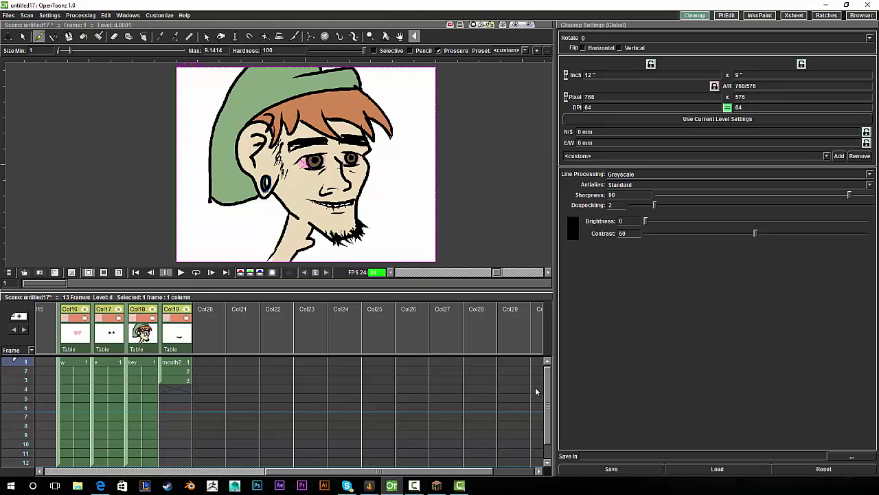
pyautogui.moveTo(547, 389); pyautogui.dragTo(548, 353)
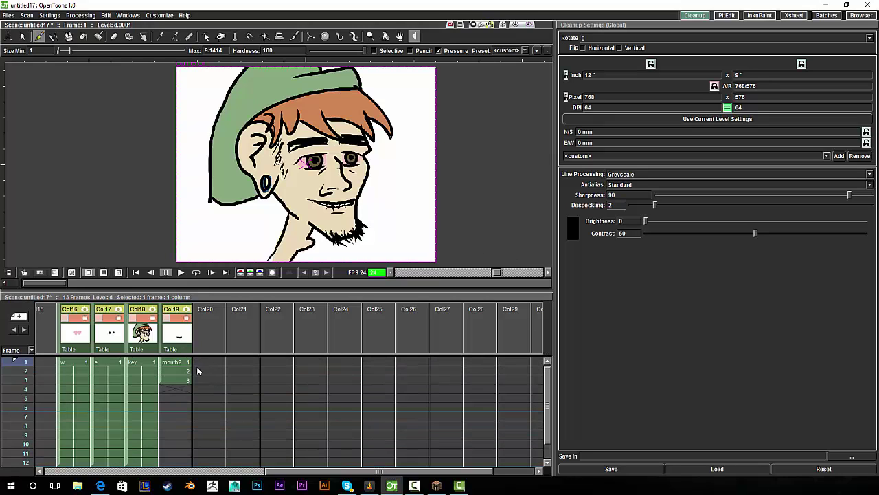
pyautogui.click(180, 379)
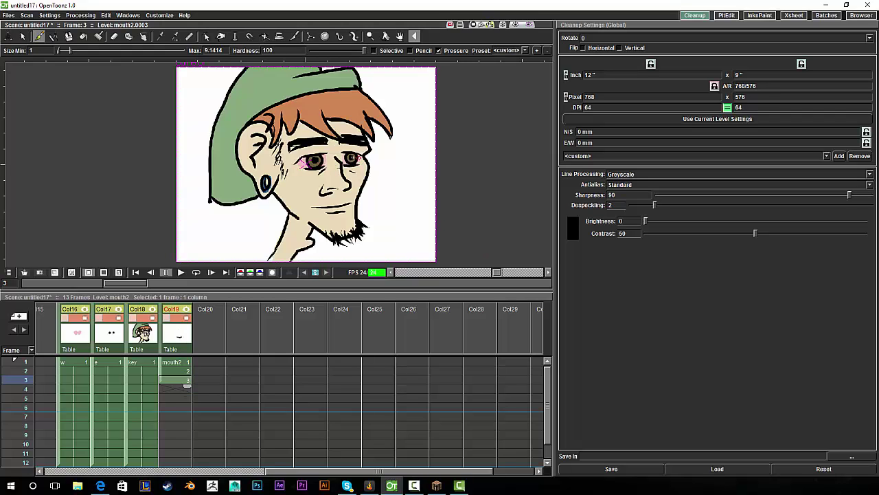
pyautogui.moveTo(547, 382); pyautogui.dragTo(547, 362)
pyautogui.moveTo(377, 471); pyautogui.dragTo(348, 470)
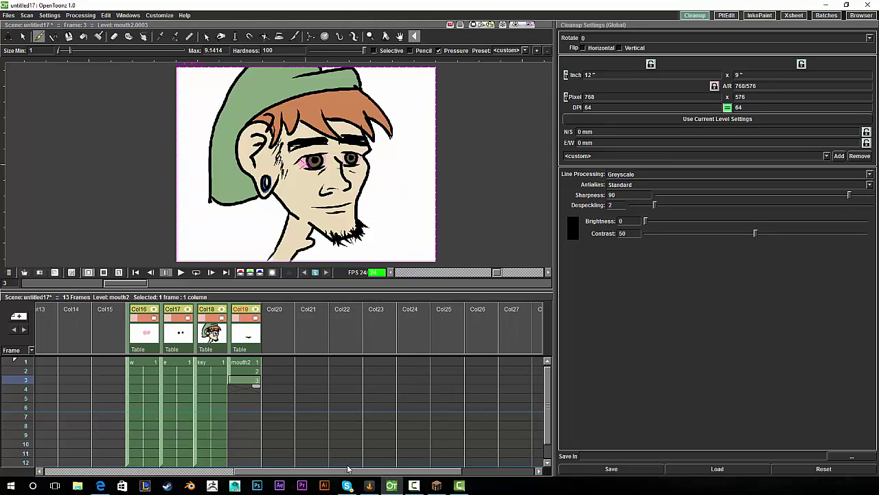
# Step: Extend the eye-white, eye and head drawings in Col16 to Col18 from frame 12 down to frame 40
pyautogui.scroll(-2, 547, 402)
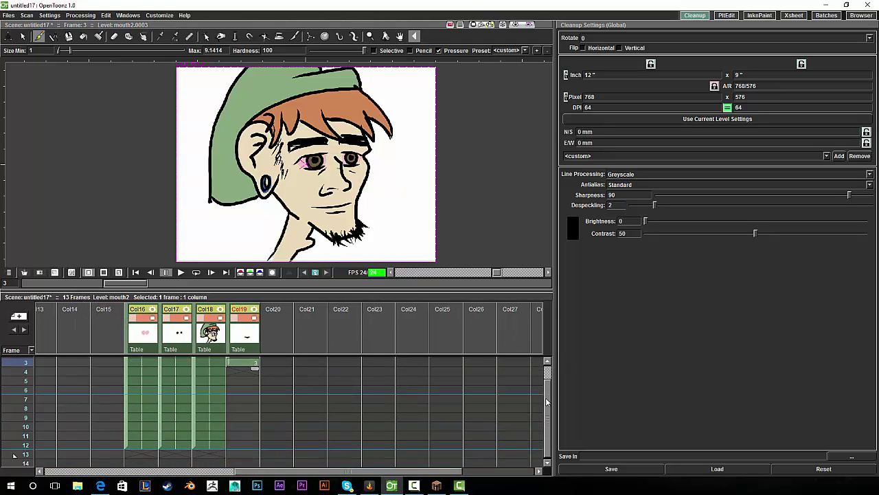
pyautogui.click(143, 443)
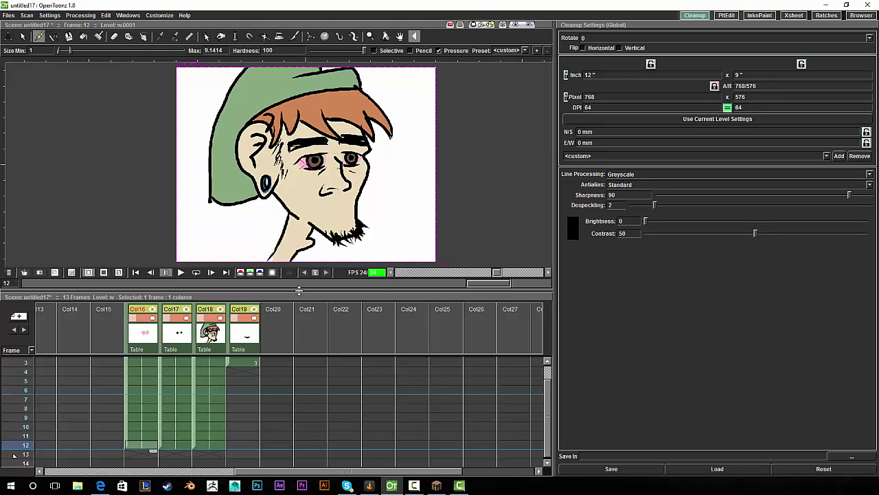
pyautogui.moveTo(298, 290); pyautogui.dragTo(299, 122)
pyautogui.moveTo(151, 295); pyautogui.dragTo(188, 289)
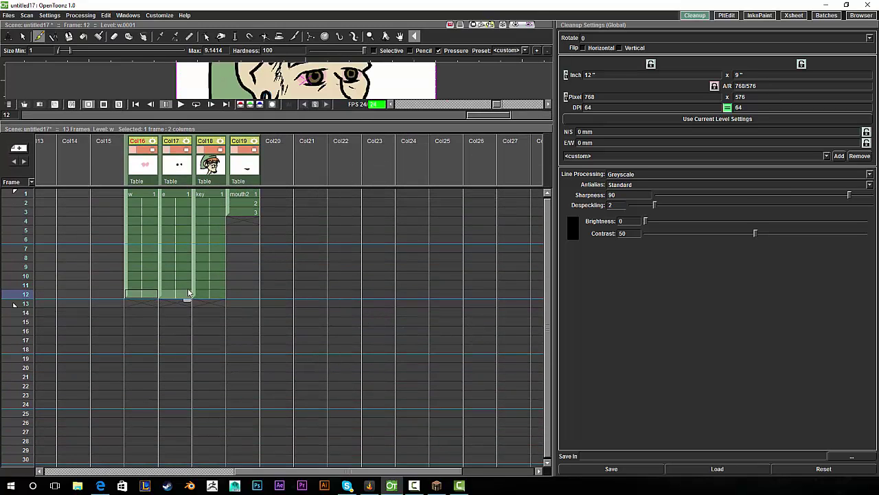
pyautogui.moveTo(219, 331); pyautogui.dragTo(201, 420)
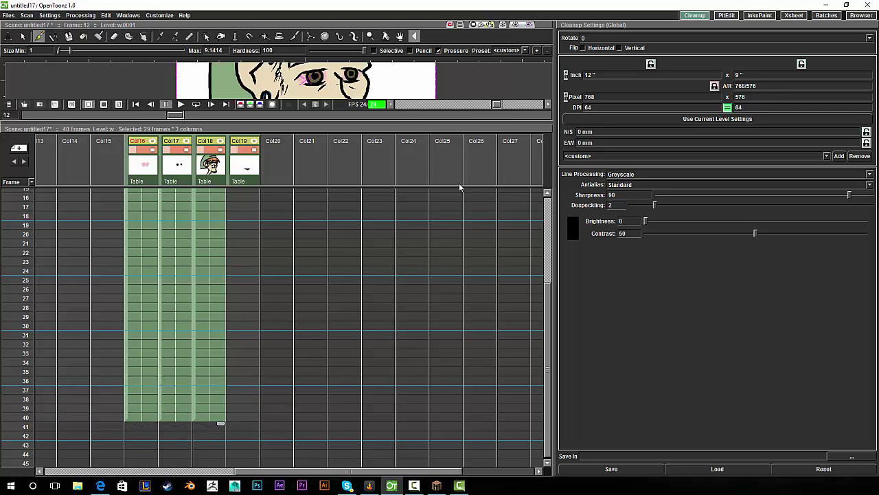
pyautogui.moveTo(407, 121); pyautogui.dragTo(399, 276)
pyautogui.moveTo(547, 392); pyautogui.dragTo(546, 338)
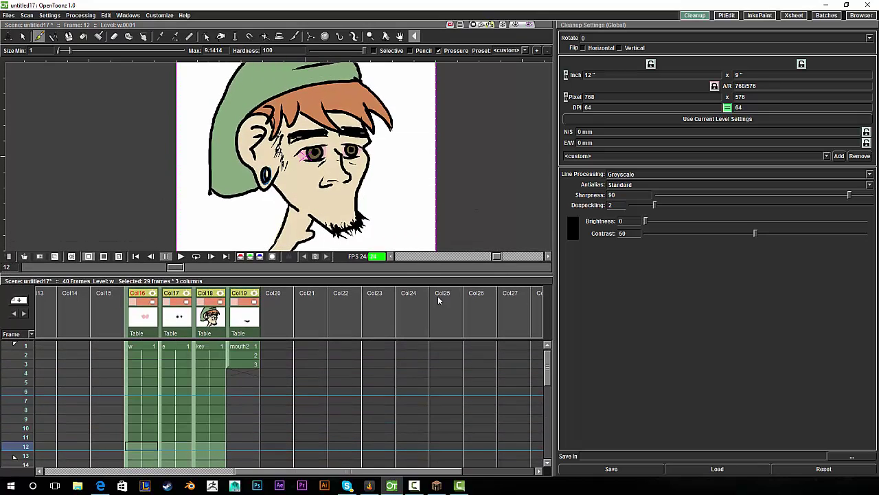
# Step: Activate the Animate tool on the eye column Col17 and check Col17, Col18 and Col16 by switching their viewer visibility off and on
pyautogui.click(178, 321)
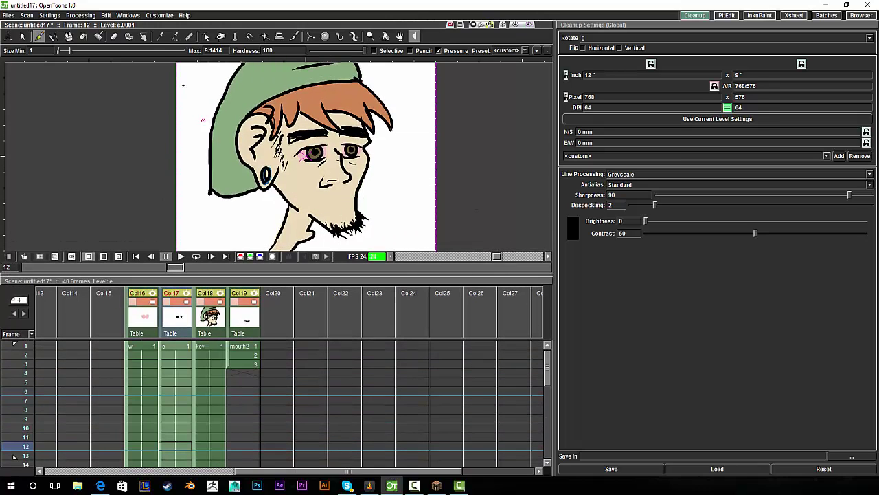
pyautogui.click(9, 35)
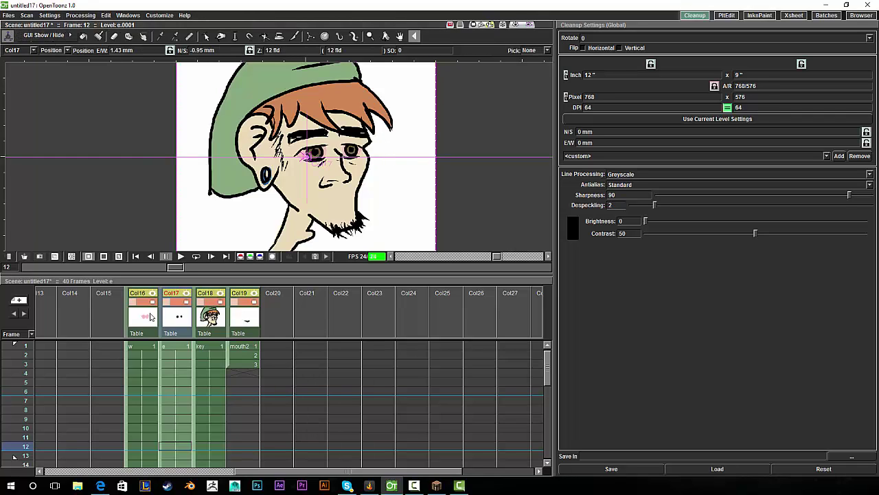
pyautogui.click(178, 302)
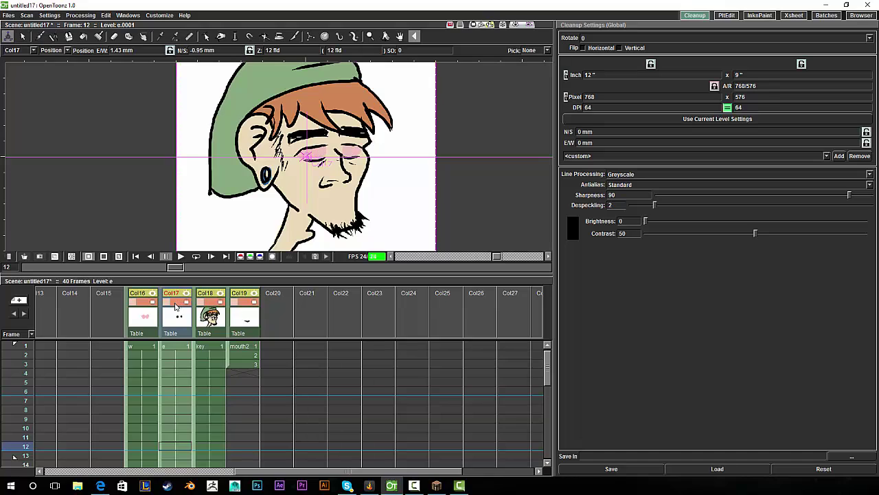
pyautogui.click(178, 301)
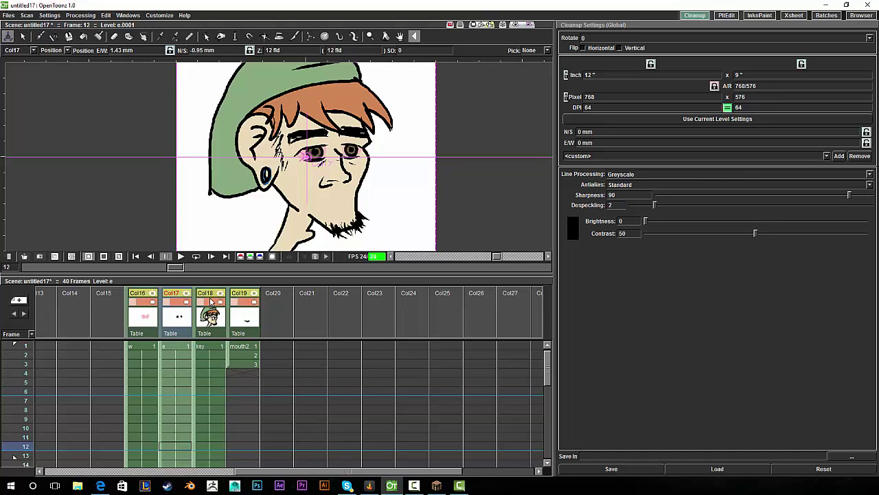
pyautogui.click(212, 303)
pyautogui.click(212, 302)
pyautogui.click(144, 303)
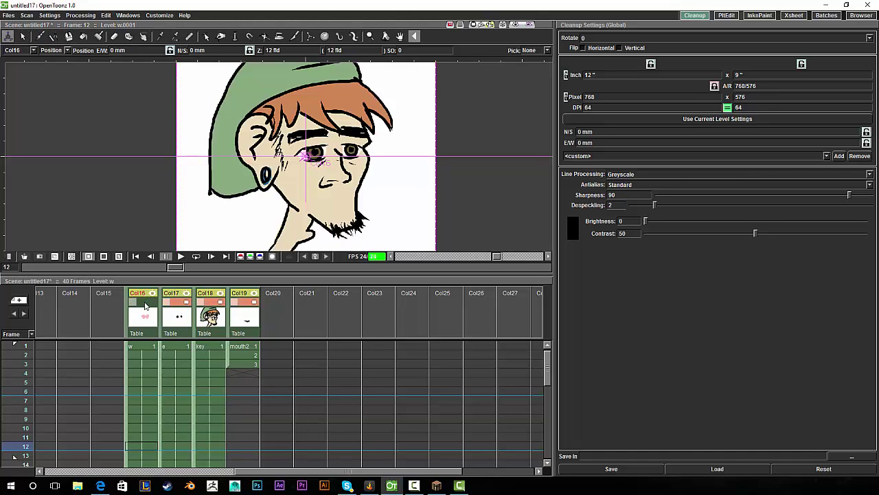
pyautogui.click(145, 304)
pyautogui.click(146, 303)
pyautogui.click(147, 303)
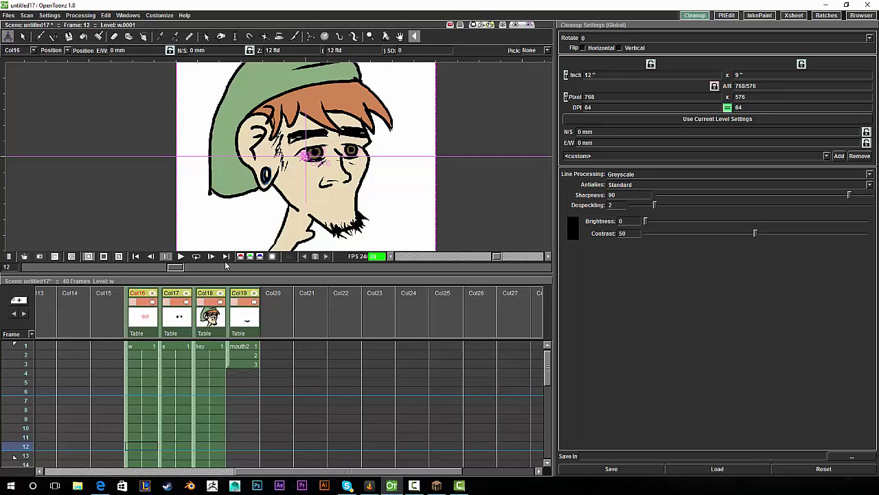
# Step: Examine the position keyframes of the eyes in Col17 at frames 1 and 9
pyautogui.click(178, 318)
pyautogui.moveTo(327, 154)
pyautogui.mouseDown()
pyautogui.moveTo(329, 161)
pyautogui.moveTo(332, 145)
pyautogui.mouseUp()
pyautogui.click(174, 348)
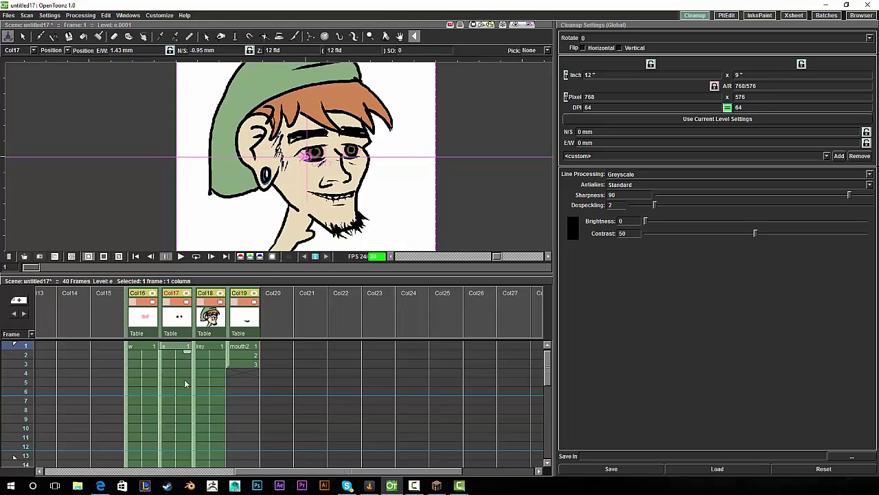
pyautogui.click(177, 416)
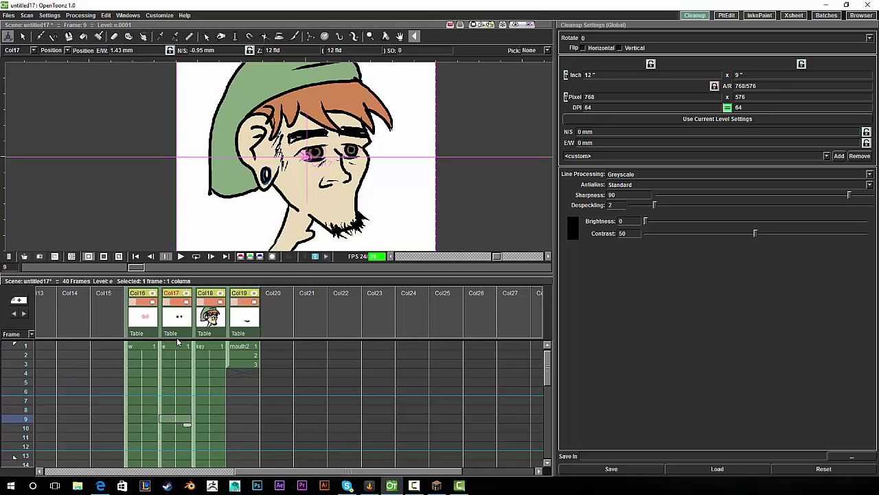
pyautogui.click(176, 347)
pyautogui.click(179, 417)
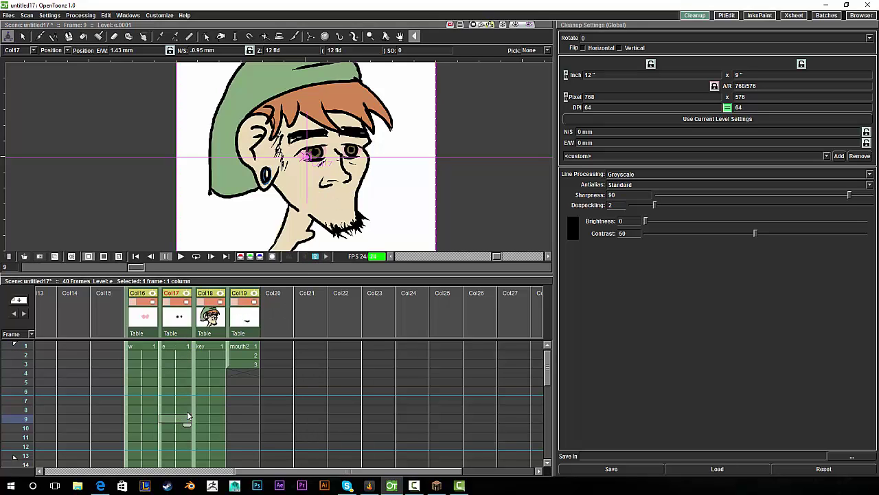
pyautogui.click(305, 257)
pyautogui.click(326, 256)
# Step: Move the eyes in Col17 at frame 11 to E/W -6.63 mm, N/S -1.49 mm and compare with the frame 9 keyframe
pyautogui.moveTo(548, 381); pyautogui.dragTo(546, 404)
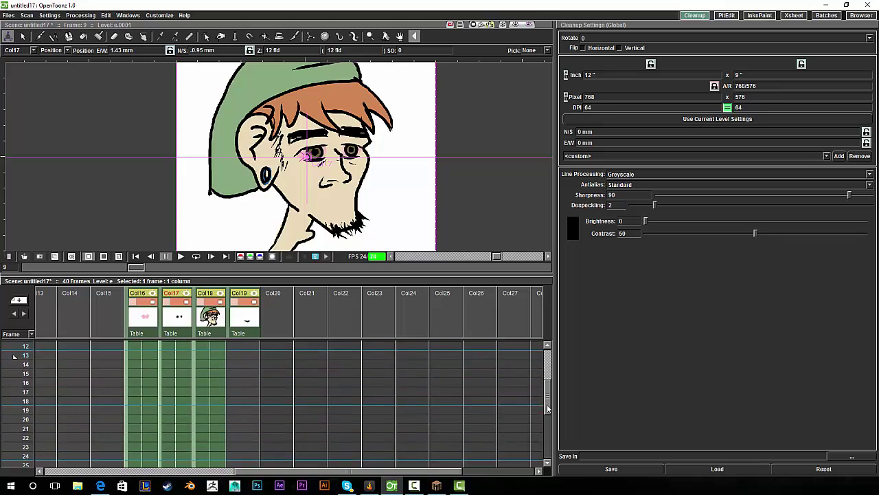
pyautogui.click(174, 364)
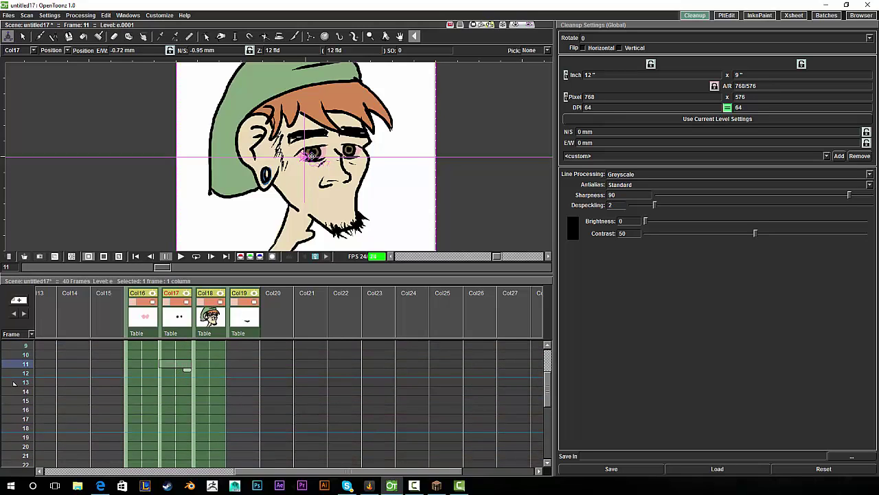
pyautogui.moveTo(312, 157); pyautogui.dragTo(308, 157)
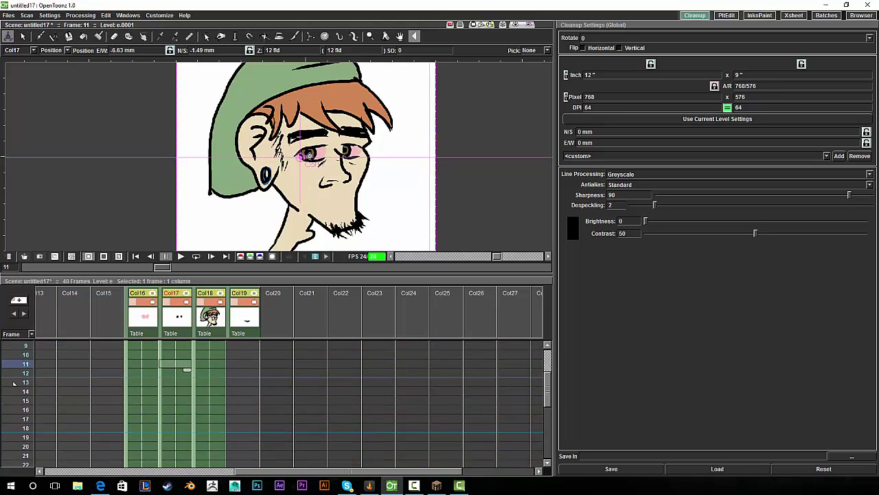
pyautogui.click(306, 257)
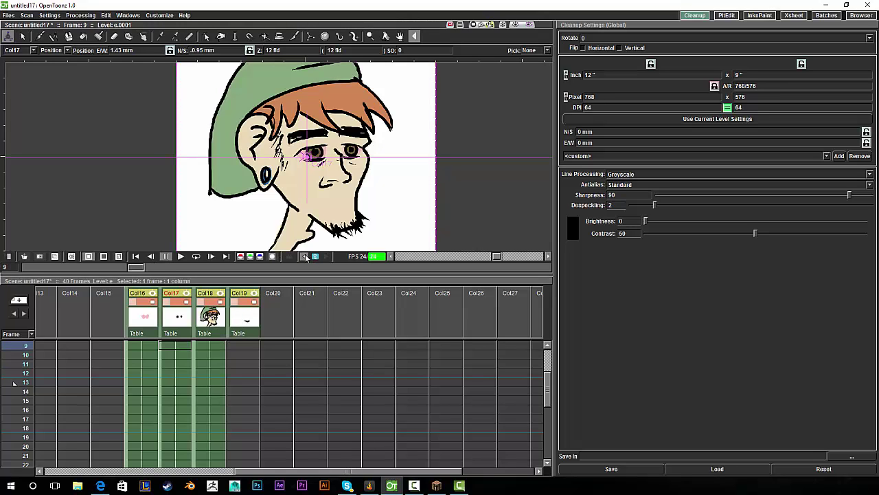
pyautogui.click(326, 257)
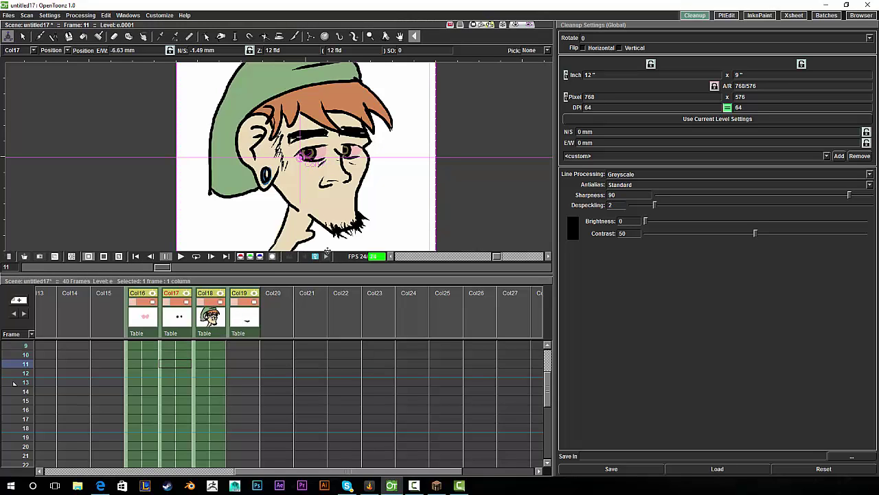
# Step: Set a position keyframe for the eyes in Col17 at frame 18, keeping them at E/W -6.63 mm, N/S -1.49 mm
pyautogui.click(177, 386)
pyautogui.click(177, 391)
pyautogui.click(176, 399)
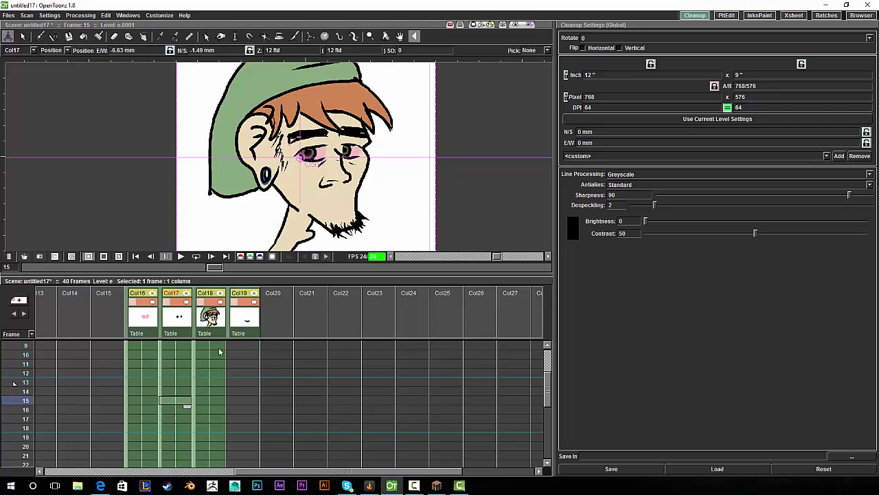
pyautogui.press('Down')
pyautogui.press('Down')
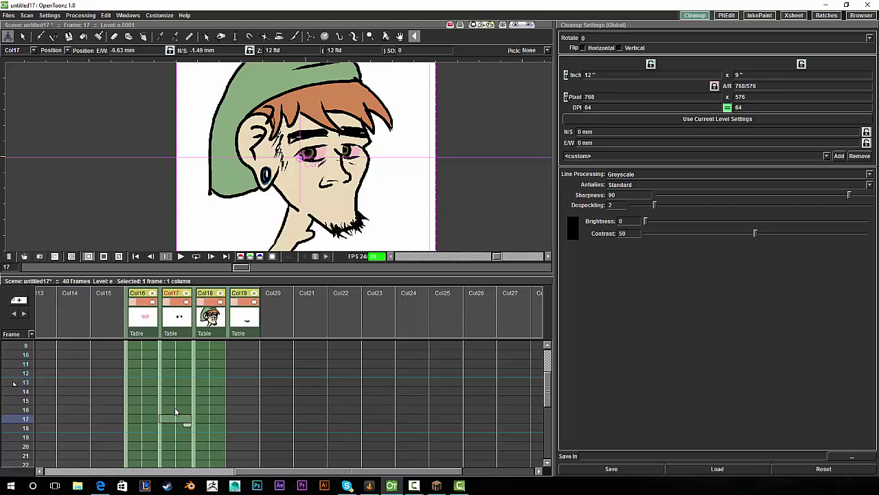
pyautogui.press('Down')
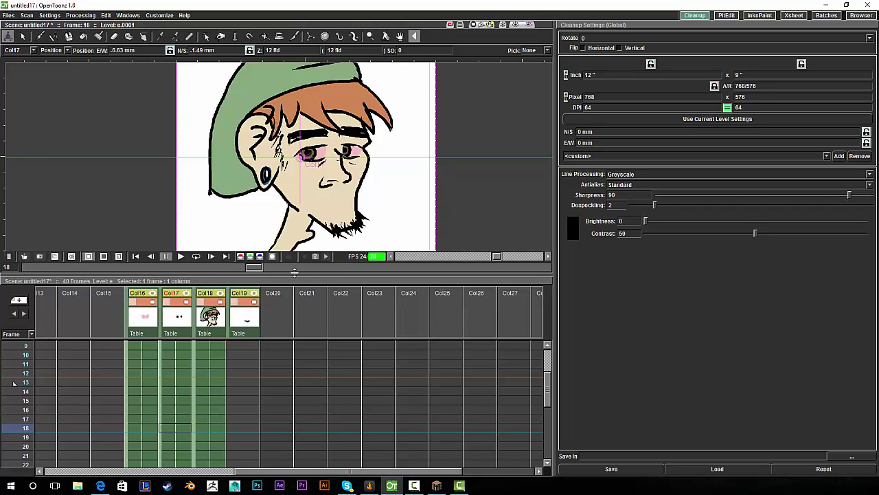
pyautogui.moveTo(295, 274); pyautogui.dragTo(300, 237)
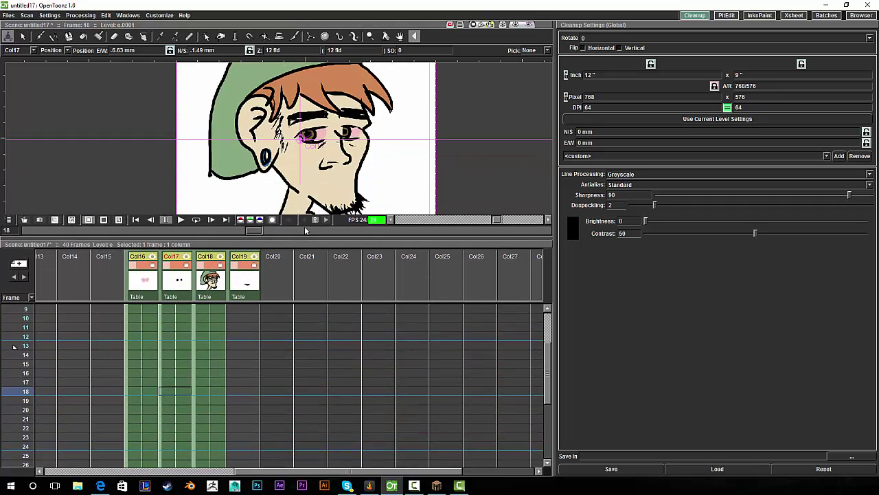
pyautogui.click(316, 221)
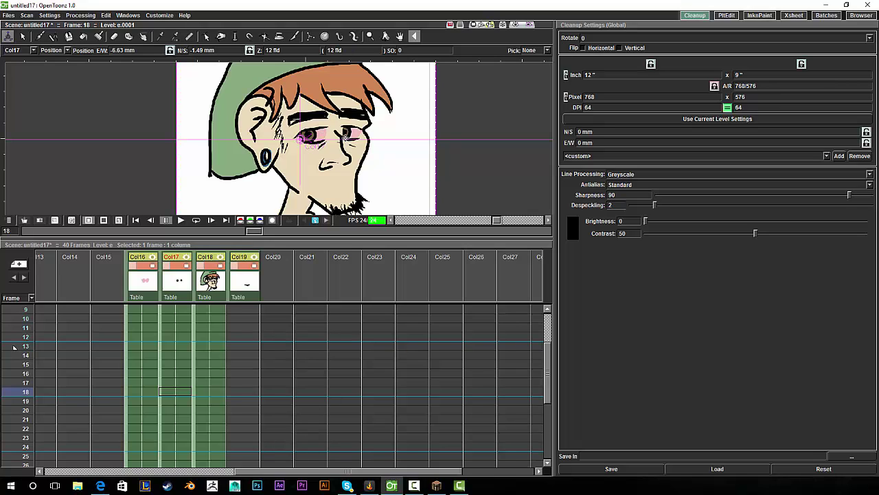
# Step: Move the eyes in Col17 at frame 20 to E/W 2.5 mm, N/S -2.56 mm and compare with the earlier keyframes
pyautogui.click(175, 410)
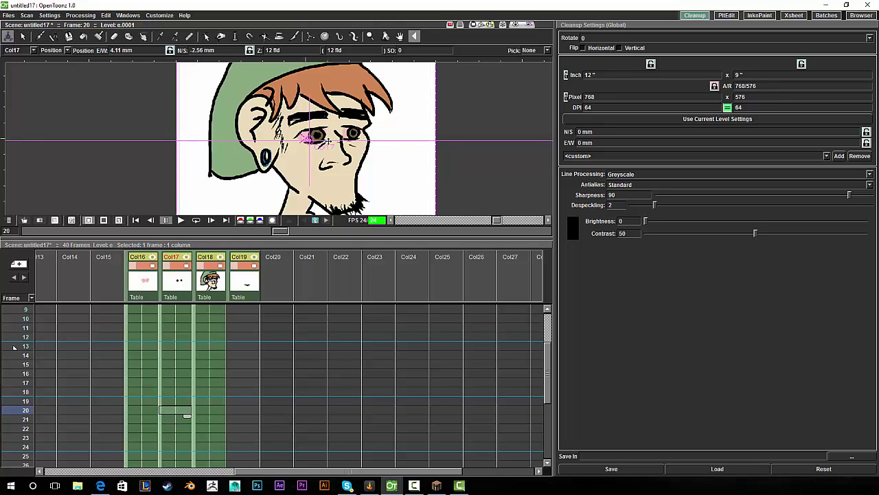
pyautogui.moveTo(328, 141); pyautogui.dragTo(327, 142)
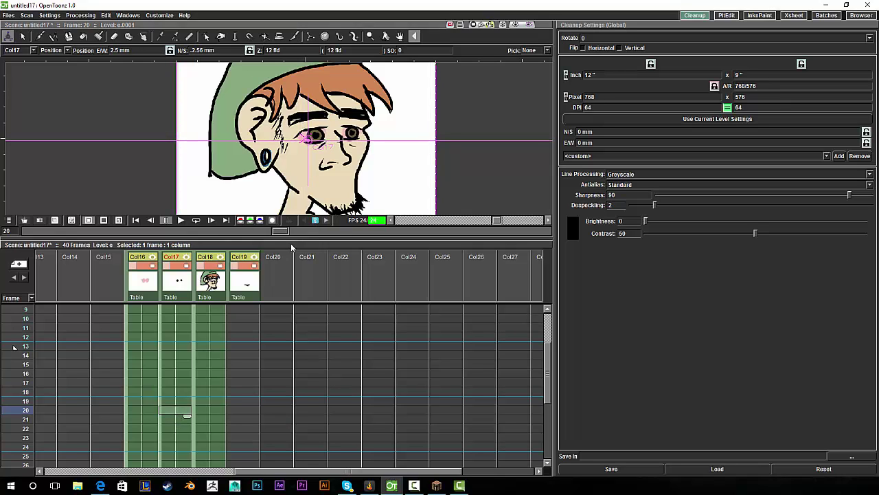
pyautogui.click(305, 221)
pyautogui.click(305, 220)
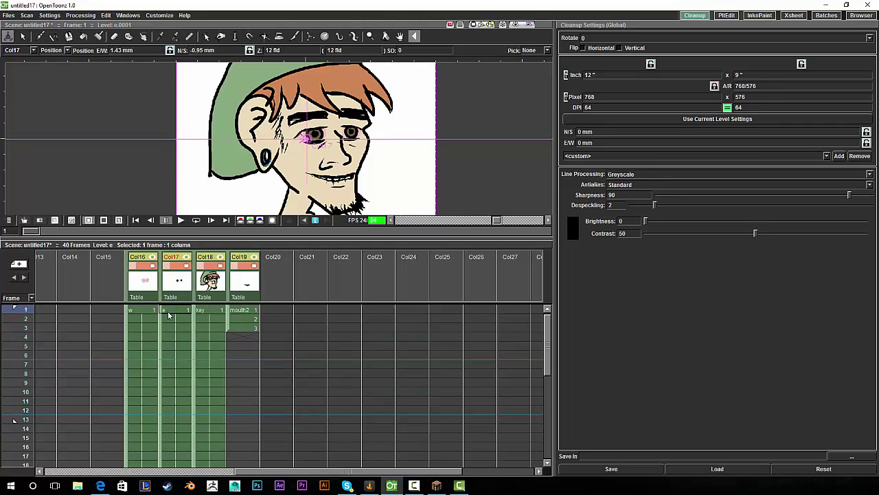
# Step: Play the animation from frame 1 to check the timing of the eye movement
pyautogui.click(180, 221)
pyautogui.click(183, 221)
pyautogui.moveTo(354, 239)
pyautogui.mouseDown()
pyautogui.moveTo(354, 290)
pyautogui.moveTo(354, 239)
pyautogui.mouseUp()
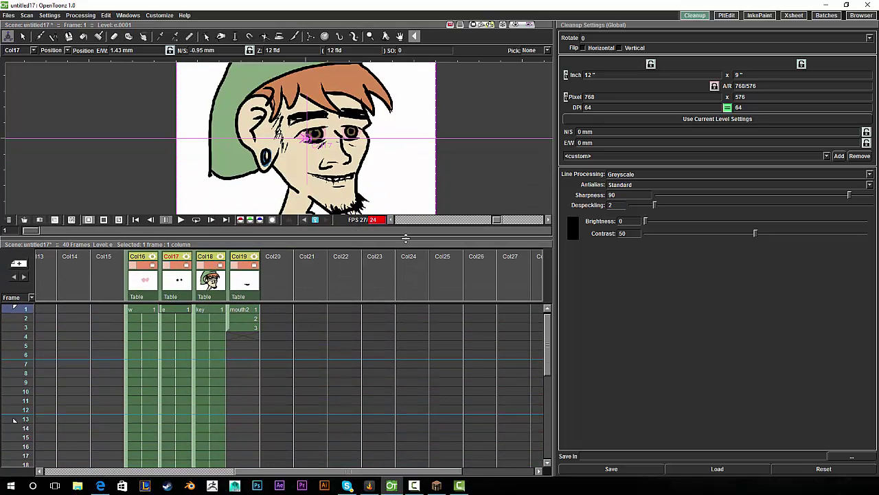
# Step: Step through the Col17 keyframes at frames 9, 11, 18 and 20, and remove the ones at frames 20 and 18
pyautogui.moveTo(407, 238); pyautogui.dragTo(409, 150)
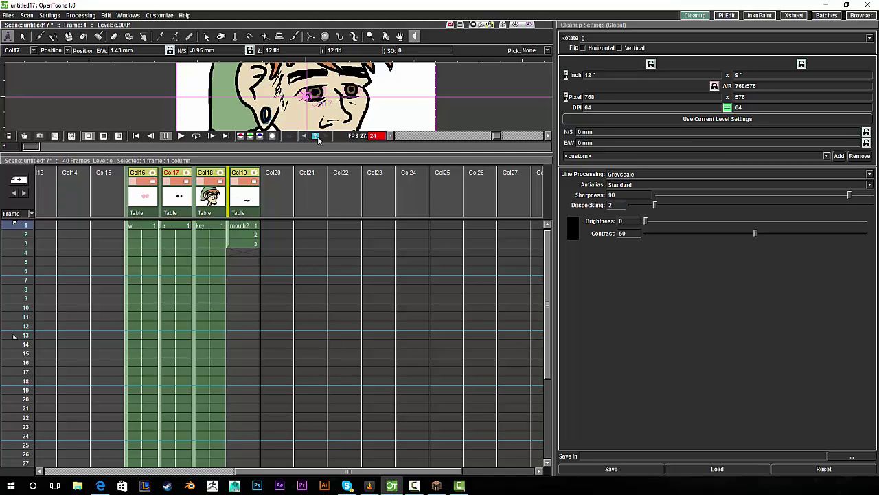
pyautogui.click(326, 137)
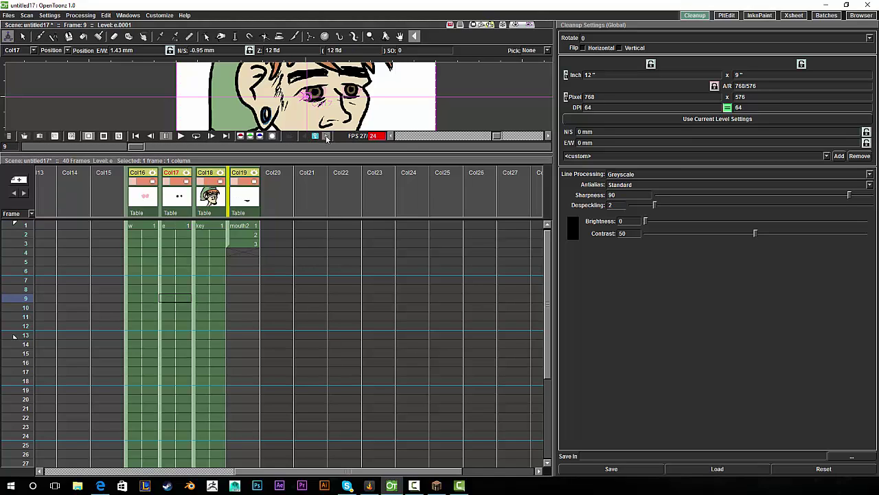
pyautogui.click(326, 136)
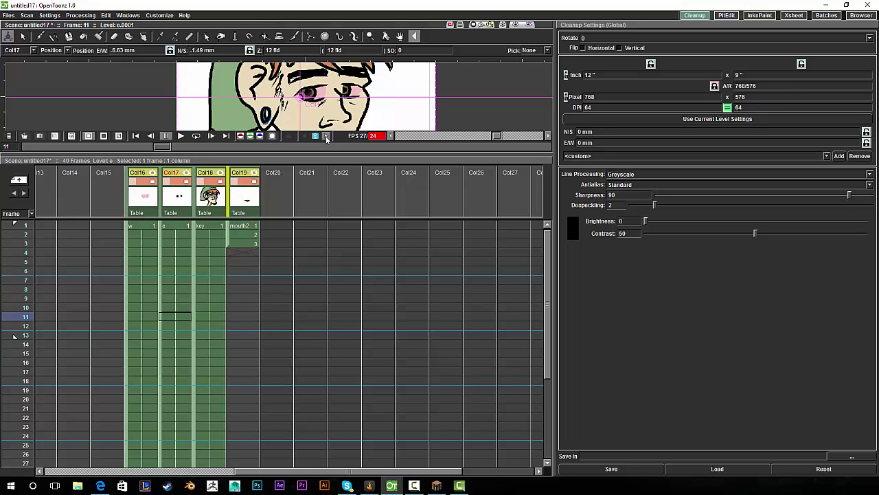
pyautogui.click(326, 137)
pyautogui.click(327, 137)
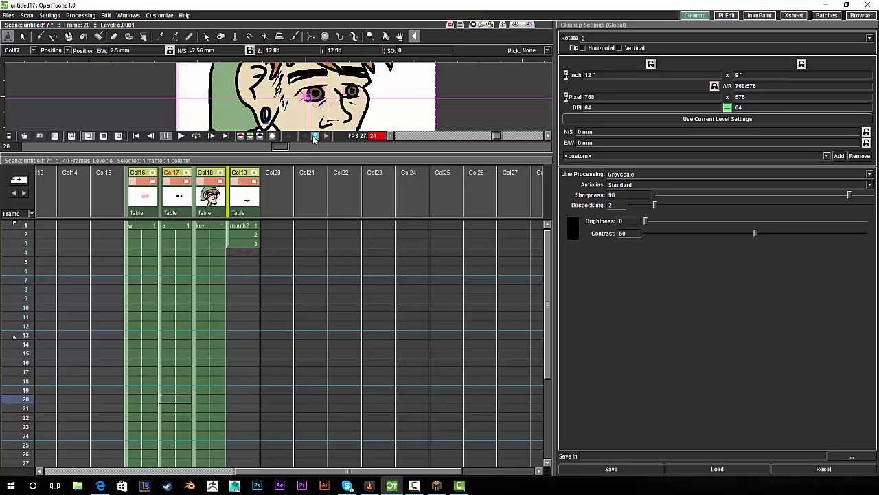
pyautogui.click(306, 137)
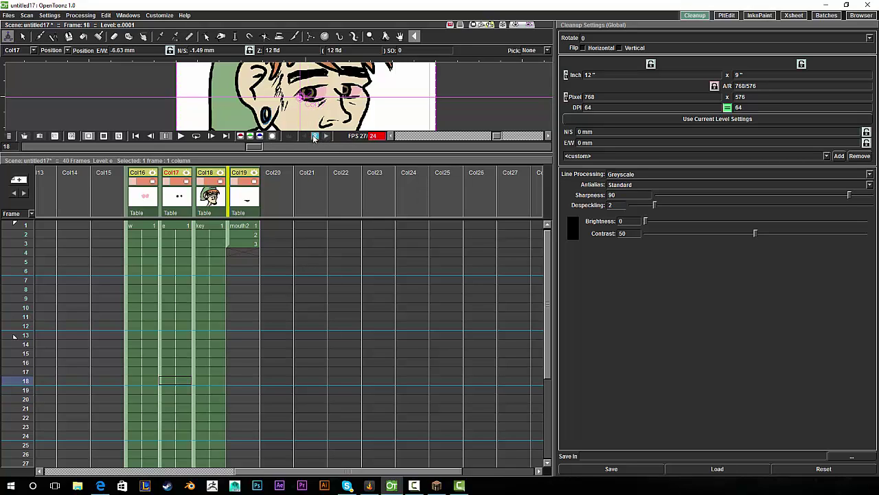
pyautogui.click(305, 137)
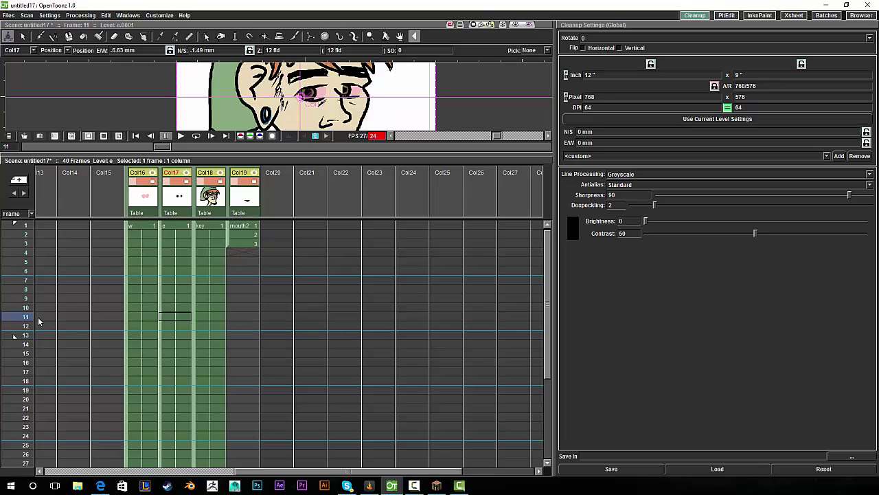
# Step: Move the eyes in Col17 at frame 21 to E/W 1.97 mm, N/S -3.1 mm
pyautogui.moveTo(33, 326); pyautogui.dragTo(26, 364)
pyautogui.click(28, 380)
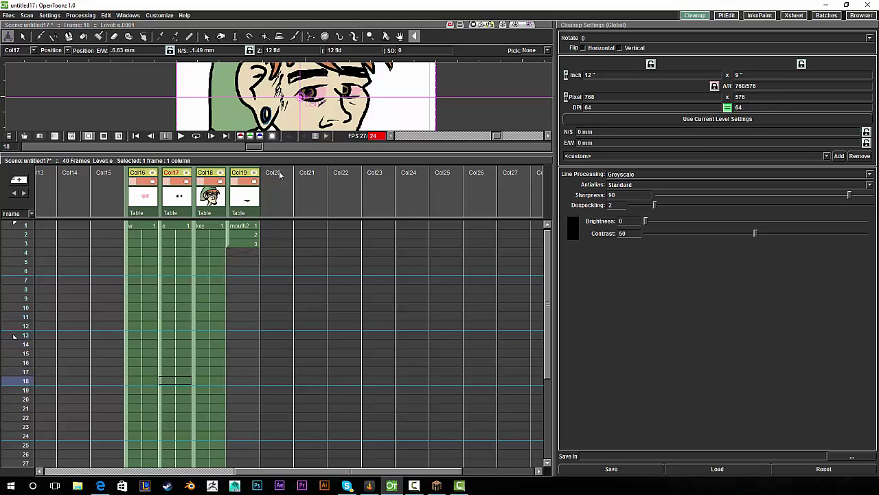
pyautogui.click(25, 398)
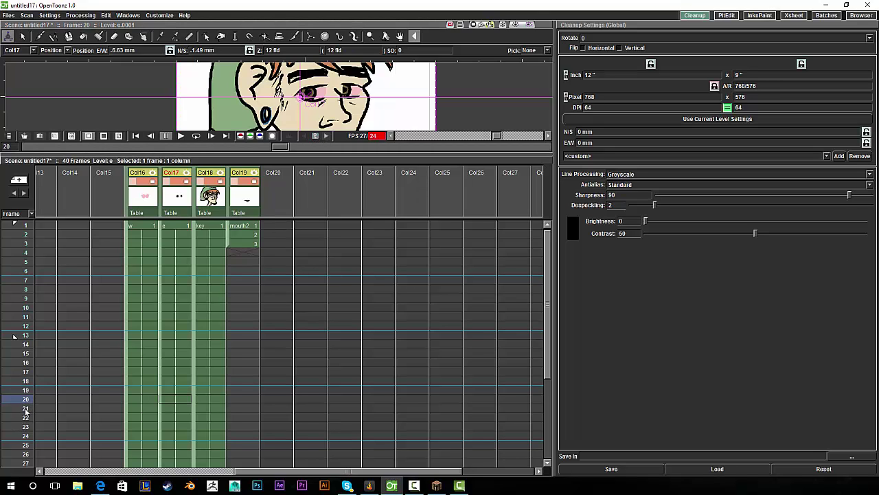
pyautogui.click(25, 408)
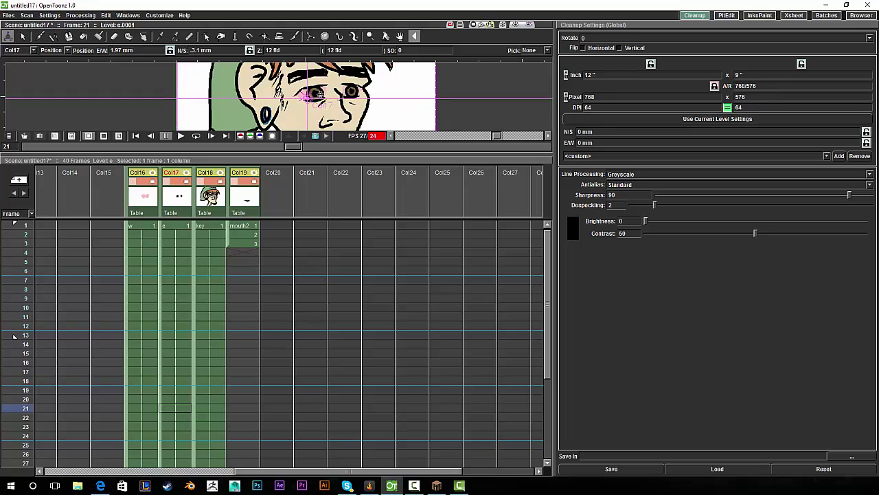
# Step: Play back the revised eye movement from frame 1
pyautogui.moveTo(318, 155); pyautogui.dragTo(319, 253)
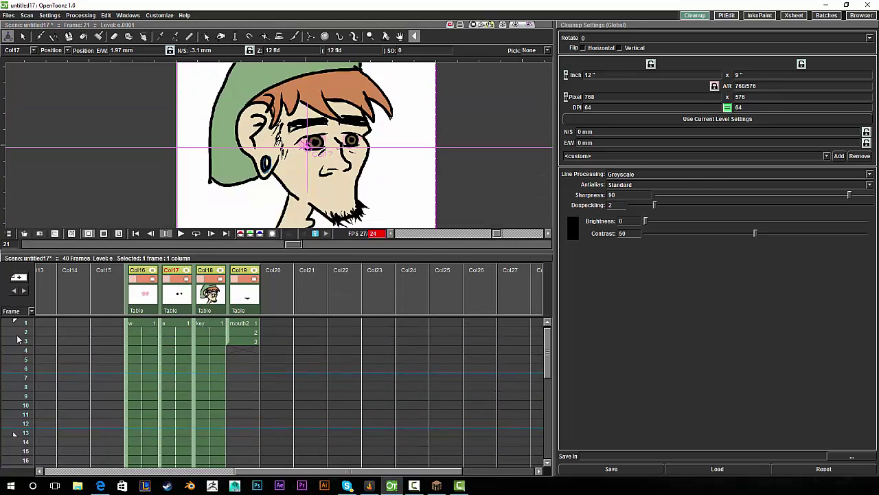
pyautogui.moveTo(24, 333); pyautogui.dragTo(28, 326)
pyautogui.click(182, 232)
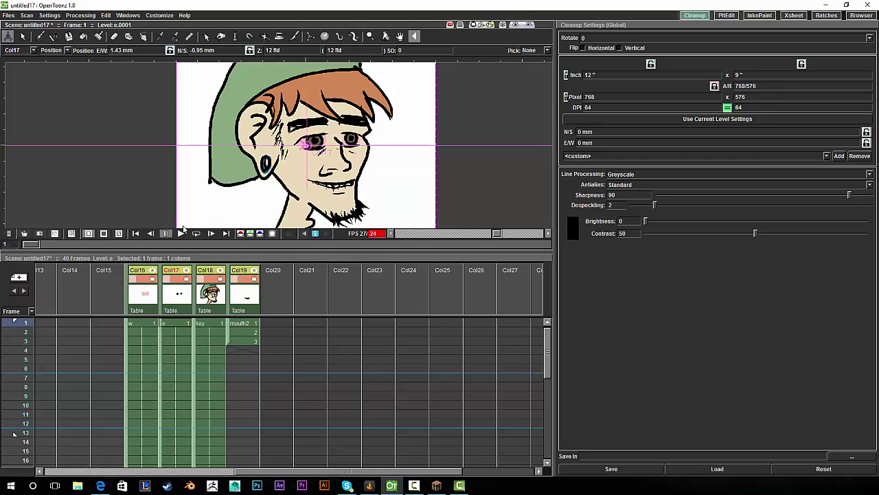
pyautogui.click(181, 234)
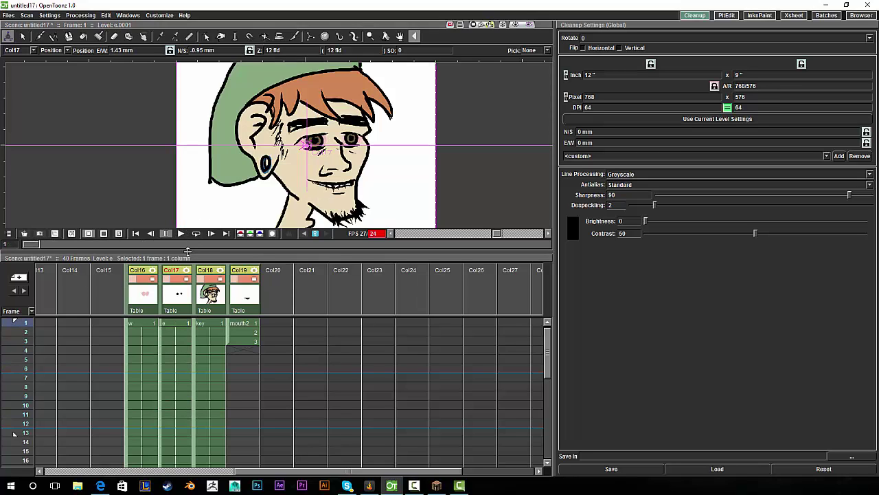
# Step: Hide the mouth column Col19 in the viewer and switch to the Selection tool
pyautogui.moveTo(320, 253); pyautogui.dragTo(296, 222)
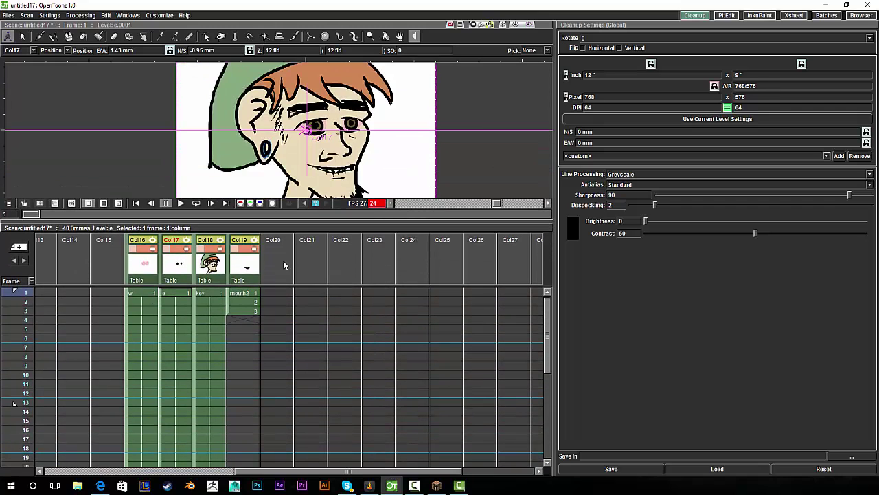
pyautogui.click(246, 251)
pyautogui.moveTo(354, 223); pyautogui.dragTo(346, 302)
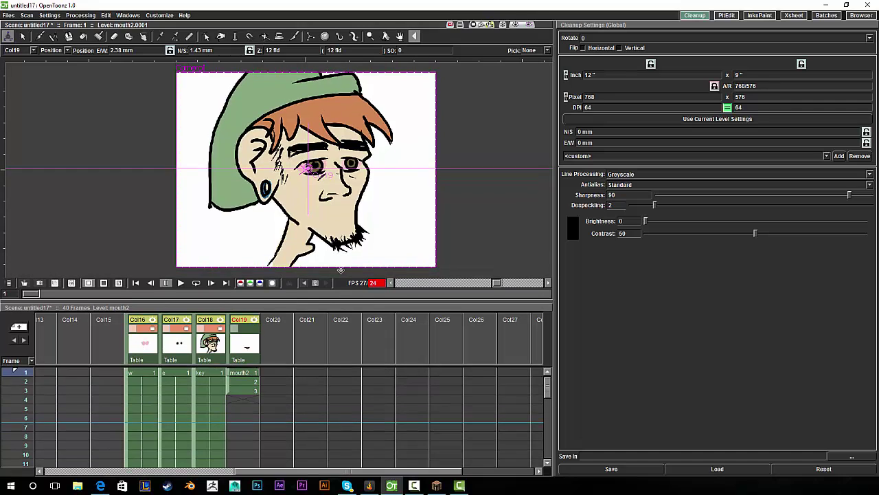
pyautogui.click(24, 36)
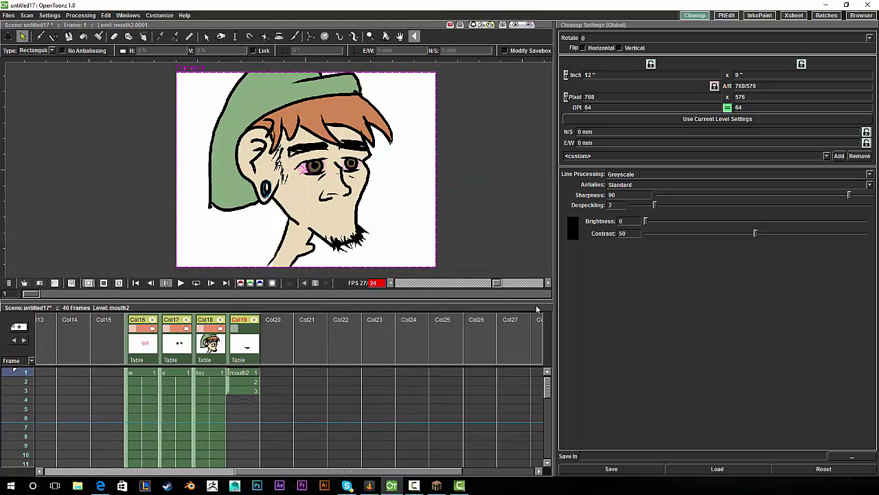
pyautogui.moveTo(536, 305); pyautogui.dragTo(534, 266)
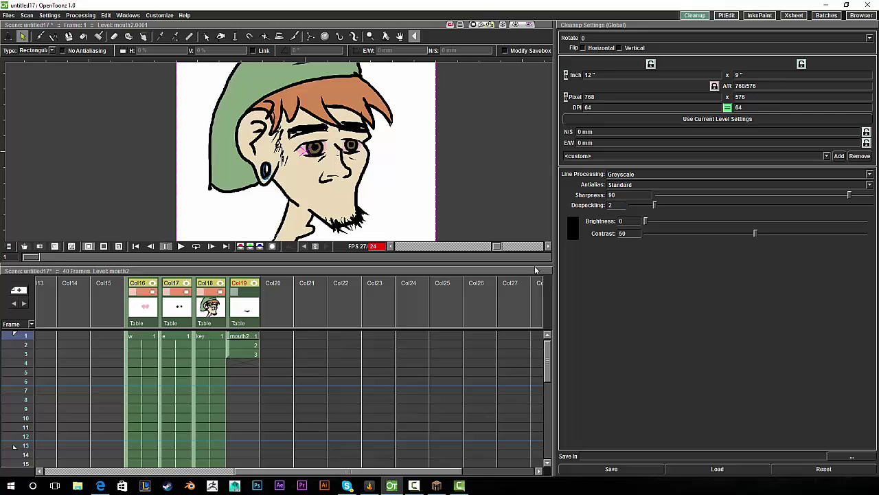
# Step: Switch Col19's visibility on to review mouth drawings 3 and 1, and hide the column again
pyautogui.click(238, 353)
pyautogui.click(247, 293)
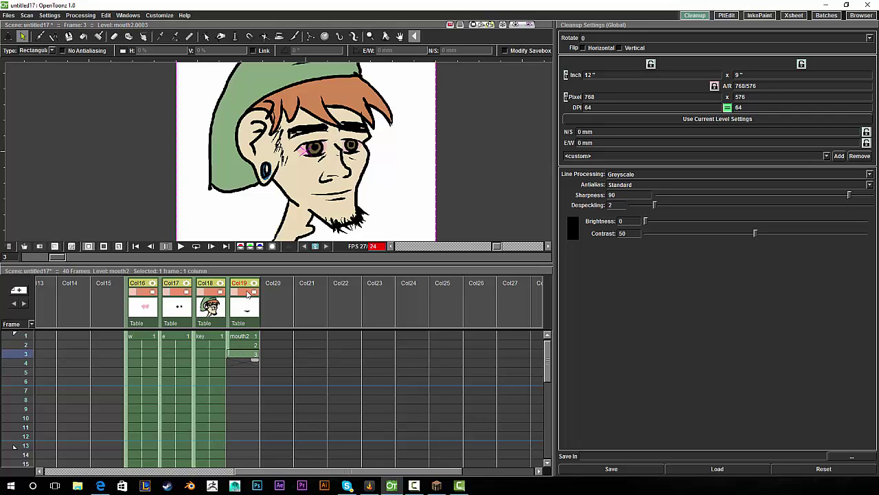
pyautogui.click(244, 336)
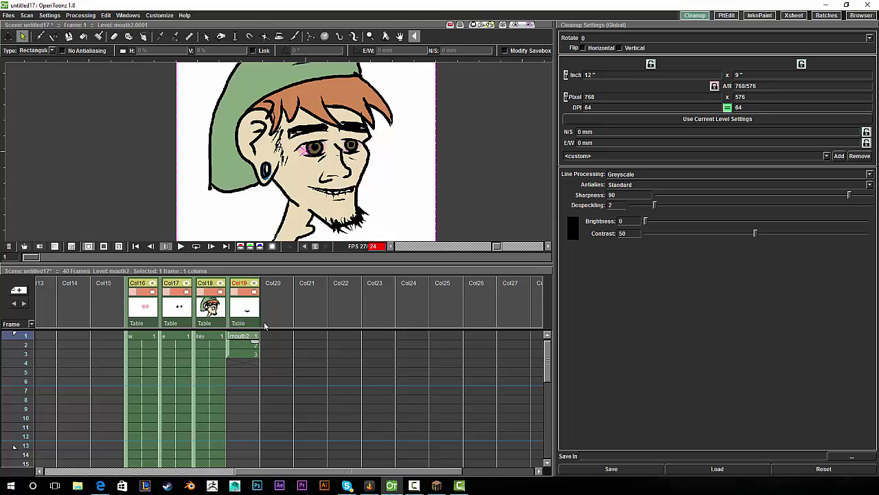
pyautogui.click(242, 291)
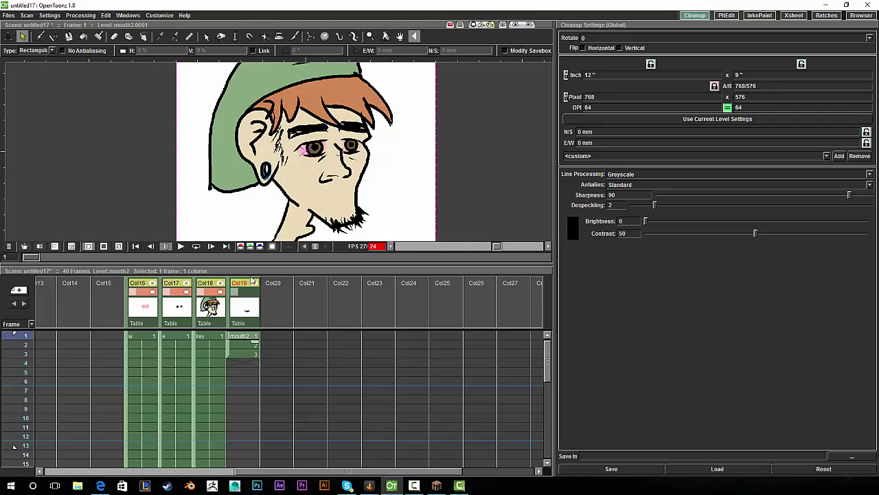
# Step: Enter drawing mouth2 3 in Col20 at frame 1 and extend its exposure down to frame 10
pyautogui.click(278, 335)
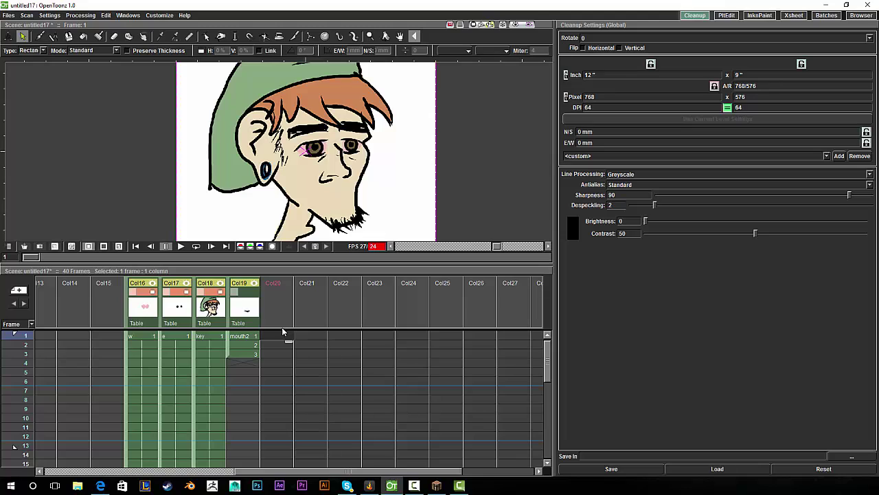
pyautogui.write('mouth2 3')
pyautogui.press('Return')
pyautogui.write('\\')
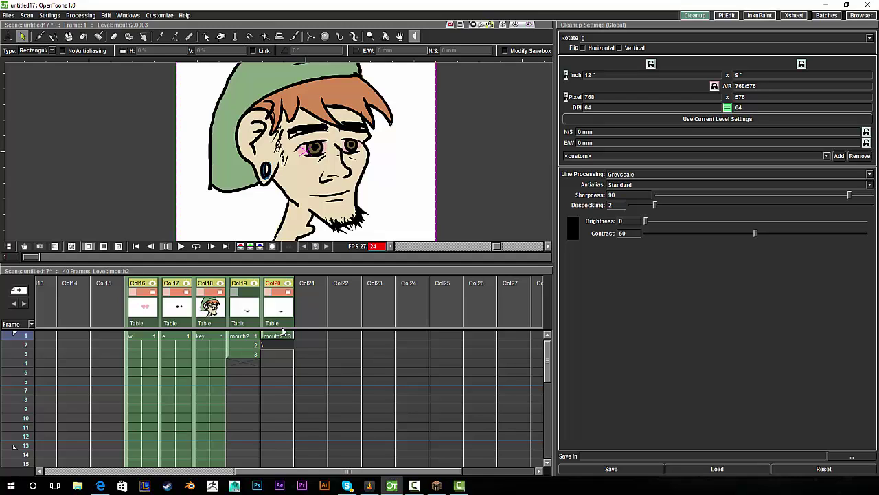
pyautogui.press('Return')
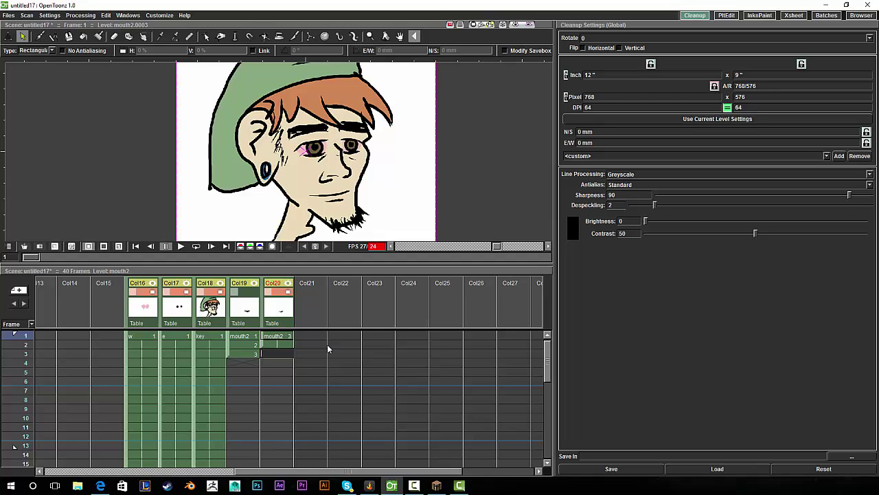
pyautogui.moveTo(302, 347)
pyautogui.mouseDown()
pyautogui.moveTo(288, 361)
pyautogui.moveTo(289, 455)
pyautogui.moveTo(288, 343)
pyautogui.mouseUp()
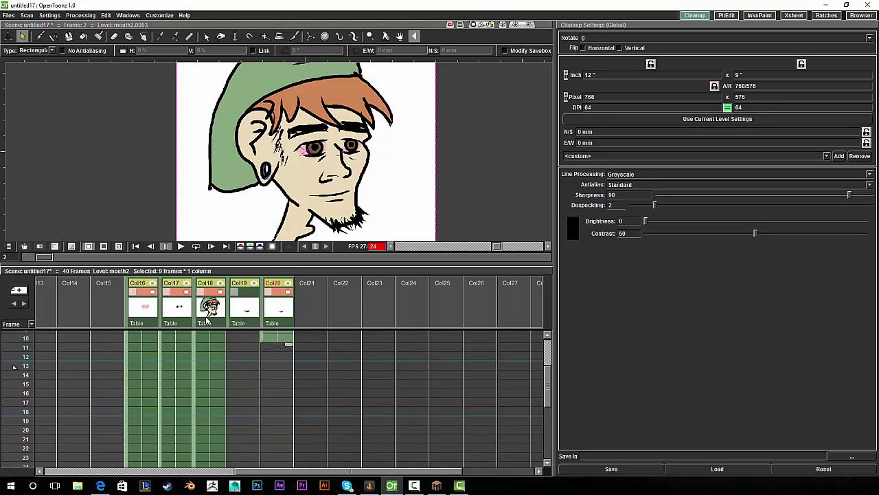
# Step: Jump to the eye keyframe at frame 11 using Col17's keyframes and enter mouth drawing 2 in Col20 at that frame
pyautogui.click(176, 313)
pyautogui.click(307, 246)
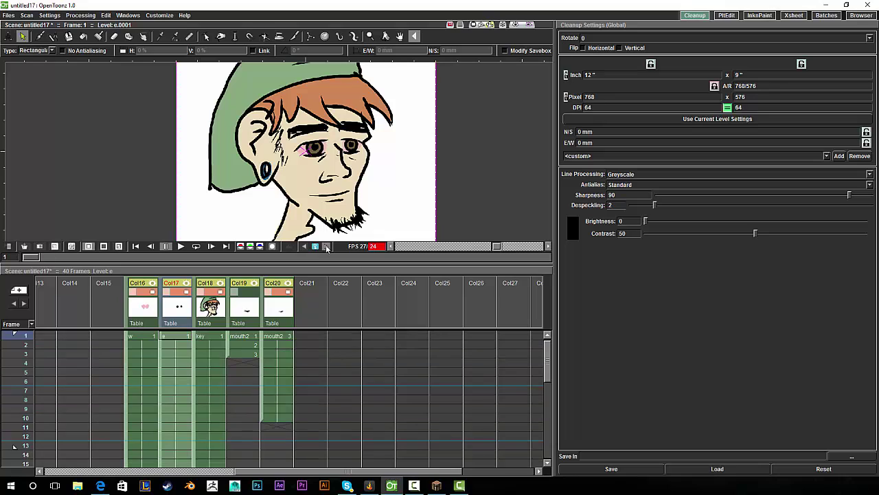
pyautogui.click(327, 247)
pyautogui.click(328, 247)
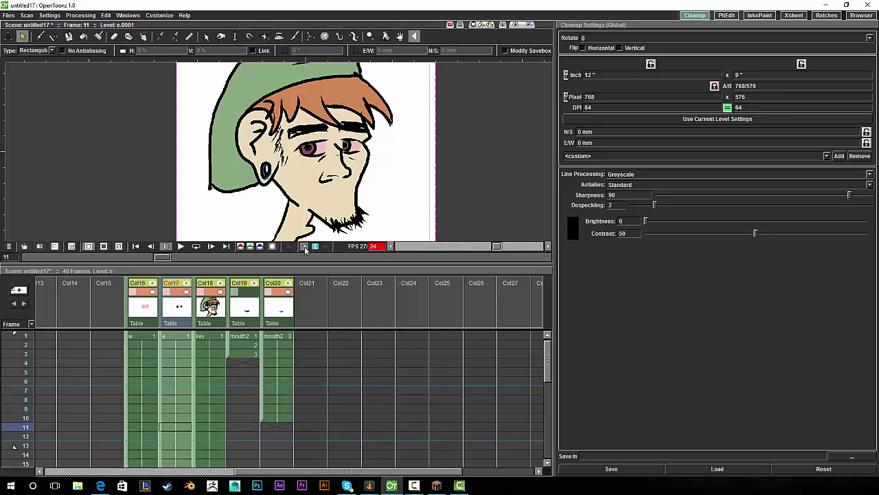
pyautogui.click(275, 426)
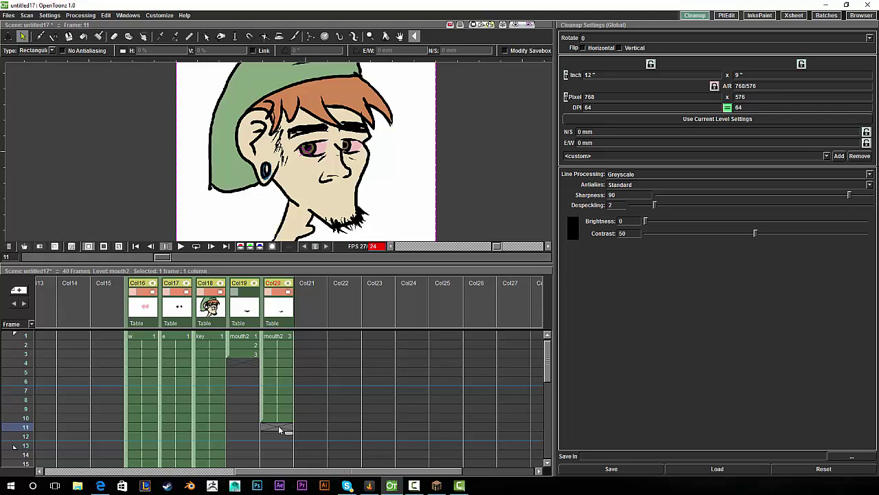
pyautogui.click(278, 419)
pyautogui.click(277, 427)
pyautogui.press('Return')
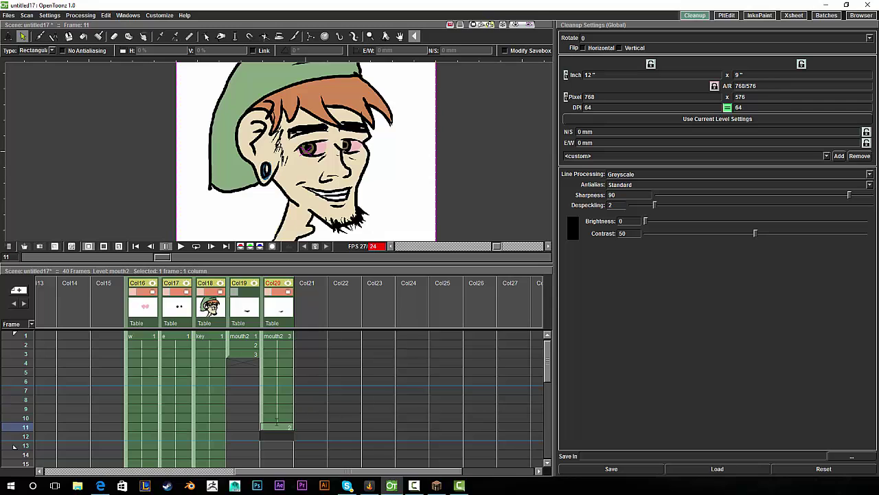
# Step: Scrub forward to find where the eyes settle and enter mouth2 drawing 1 in Col20 at frame 23
pyautogui.moveTo(550, 359); pyautogui.dragTo(537, 376)
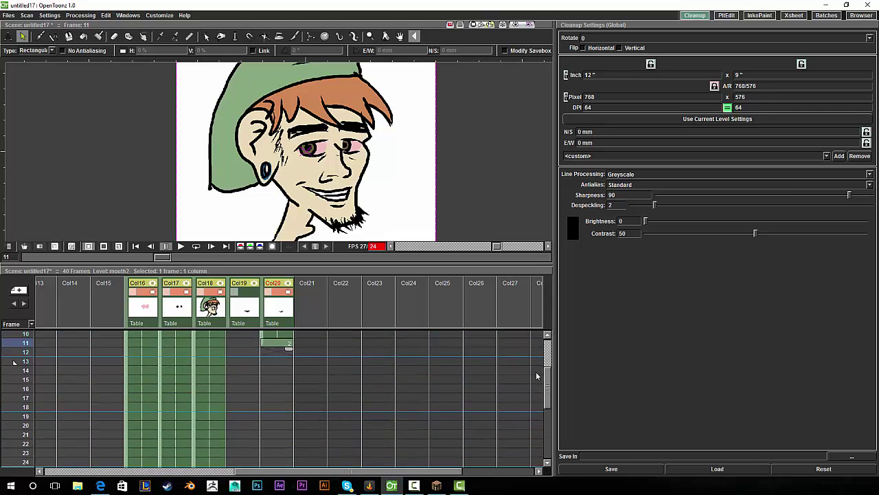
pyautogui.moveTo(26, 349); pyautogui.dragTo(26, 453)
pyautogui.click(278, 453)
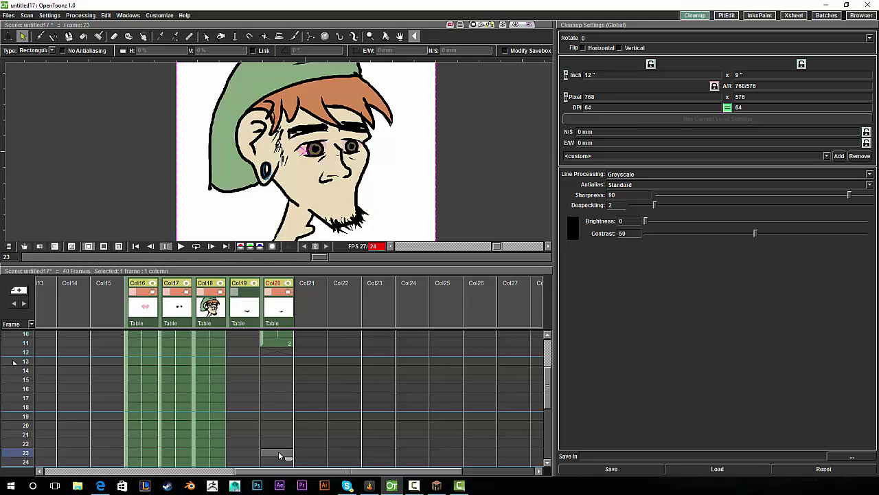
pyautogui.doubleClick(282, 453)
pyautogui.press('Return')
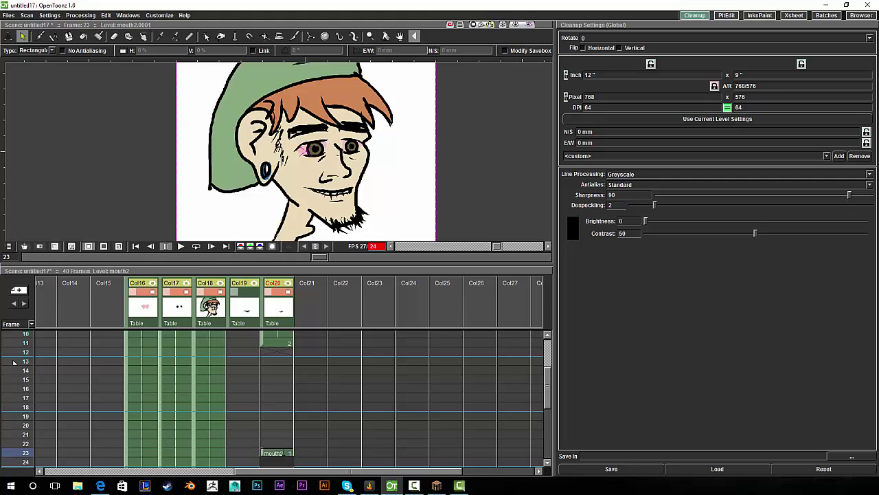
# Step: Try extending drawing 2 down from frame 11, undo it, and enter mouth2 drawing 2 in Col20 at frame 22
pyautogui.click(284, 343)
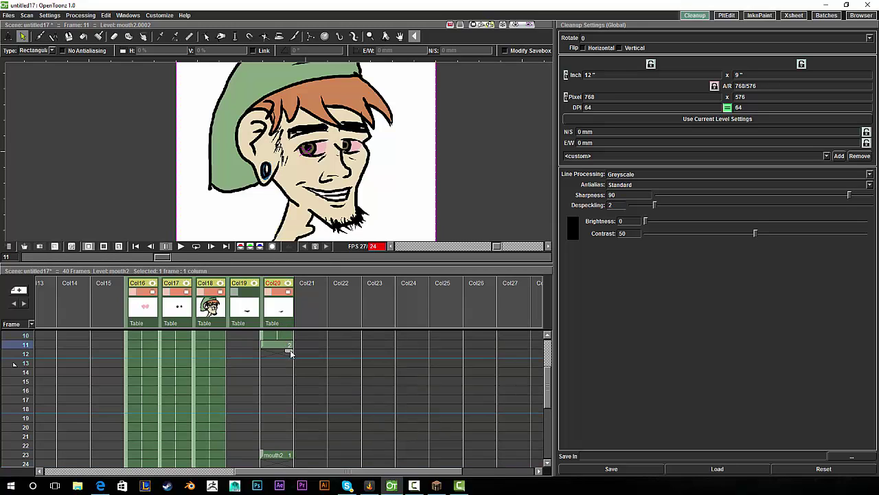
pyautogui.moveTo(290, 352)
pyautogui.mouseDown()
pyautogui.moveTo(290, 401)
pyautogui.moveTo(291, 365)
pyautogui.mouseUp()
pyautogui.hotkey('ctrl', 'z')
pyautogui.click(285, 446)
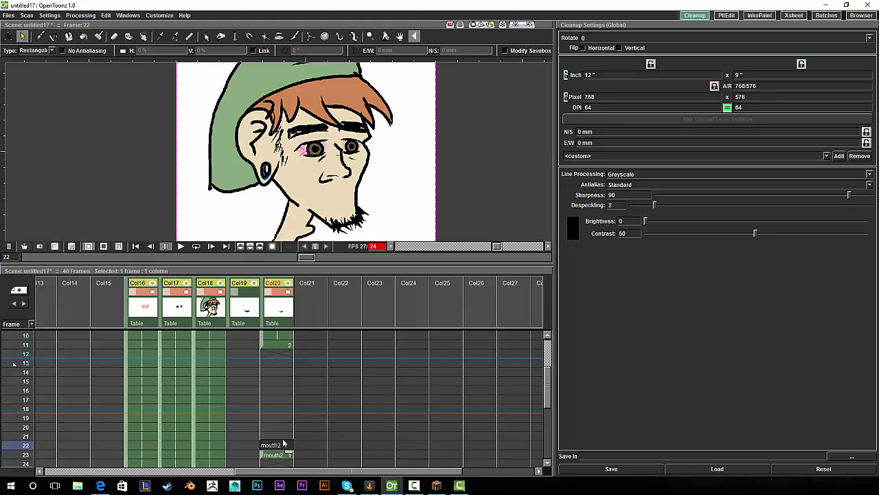
pyautogui.press('Return')
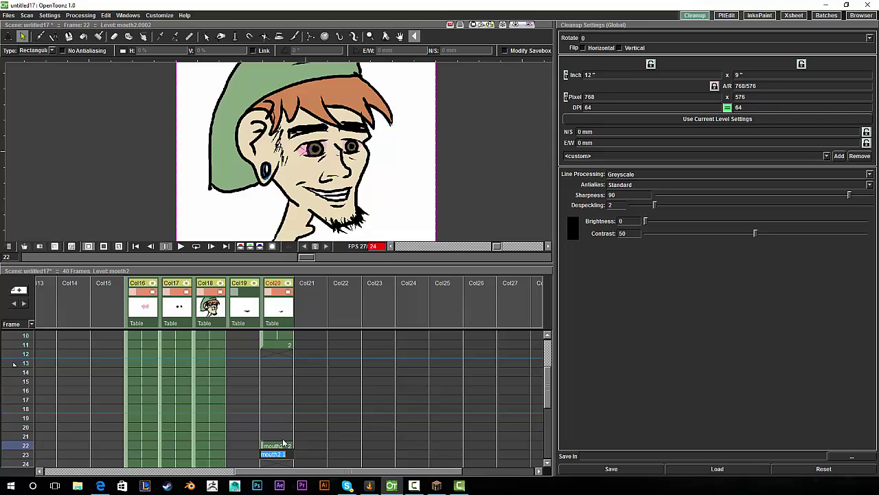
# Step: Select the empty Col20 cells between frames 11 and 22 and examine the cell commands for a way to fill them
pyautogui.click(281, 352)
pyautogui.click(280, 346)
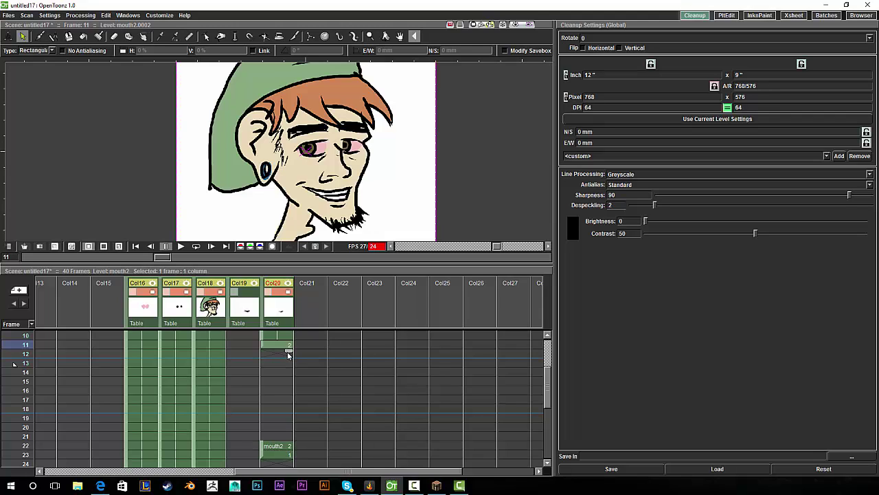
pyautogui.click(286, 436)
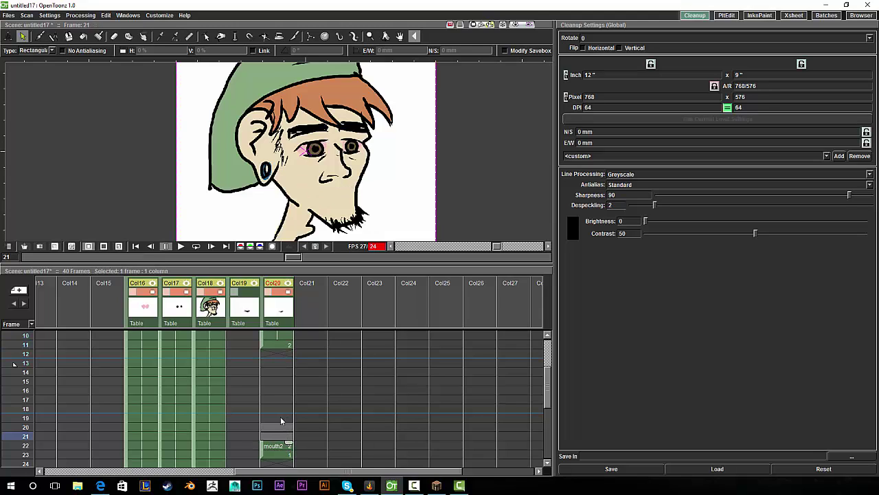
pyautogui.keyDown('shift'); pyautogui.click(290, 349); pyautogui.keyUp('shift')
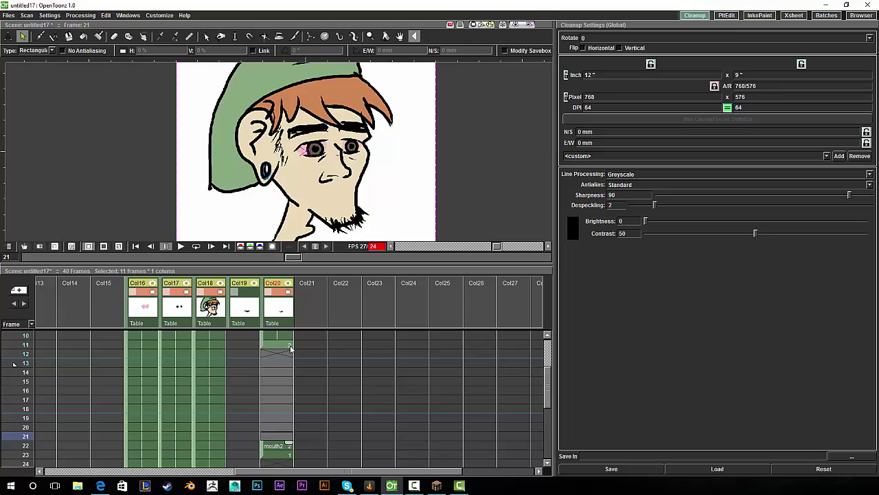
pyautogui.doubleClick(281, 354)
pyautogui.click(281, 347)
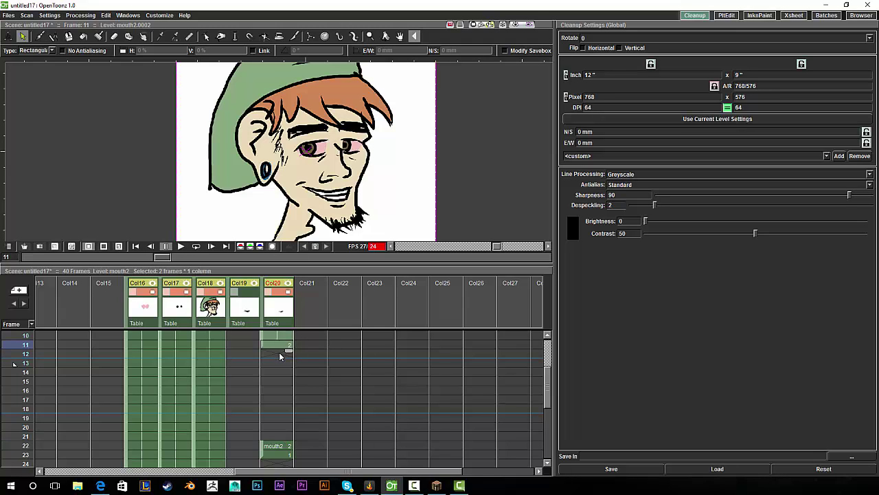
pyautogui.click(281, 353)
pyautogui.click(287, 447)
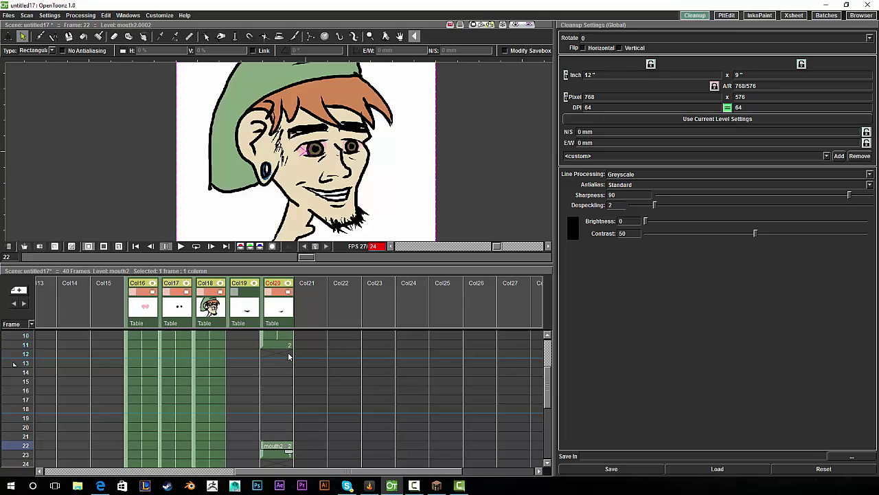
pyautogui.click(289, 347)
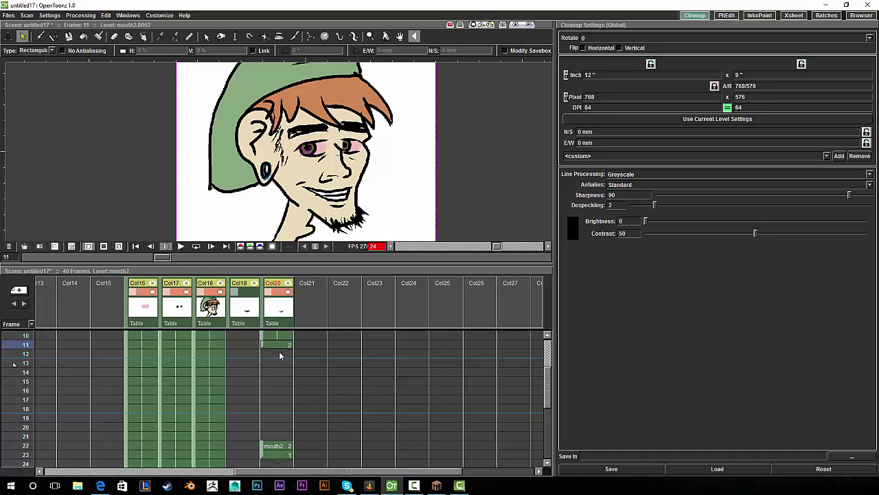
pyautogui.click(278, 353)
pyautogui.keyDown('shift'); pyautogui.click(280, 446); pyautogui.keyUp('shift')
pyautogui.rightClick(281, 365)
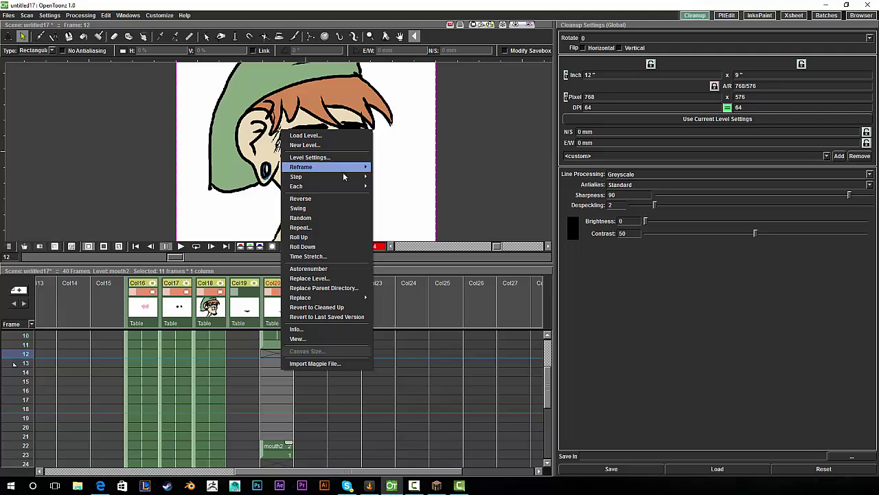
pyautogui.moveTo(339, 180)
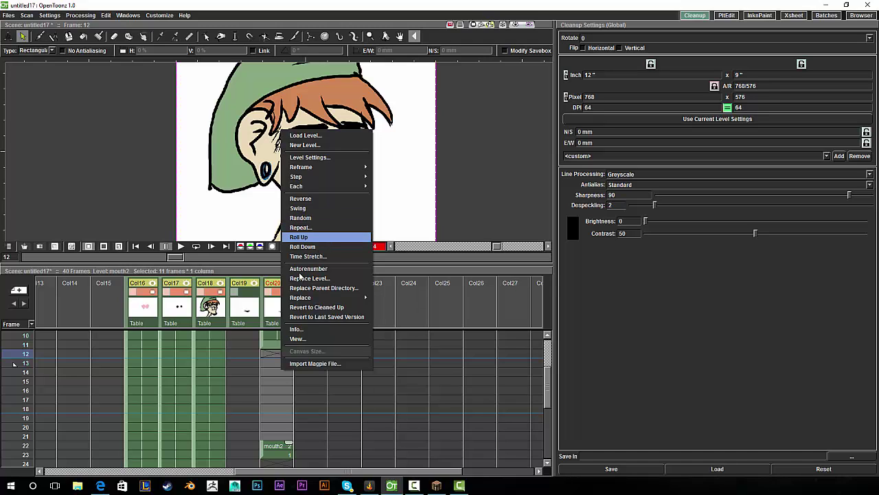
pyautogui.click(270, 346)
pyautogui.keyDown('shift'); pyautogui.click(284, 443); pyautogui.keyUp('shift')
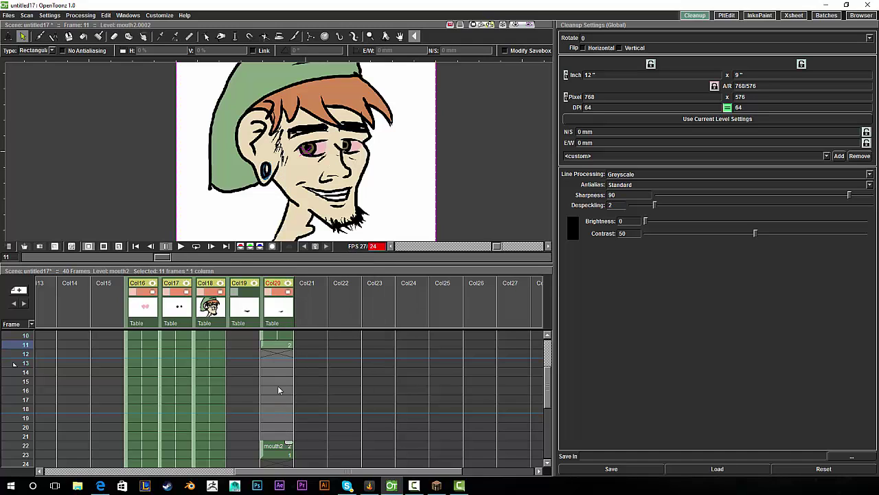
pyautogui.rightClick(285, 369)
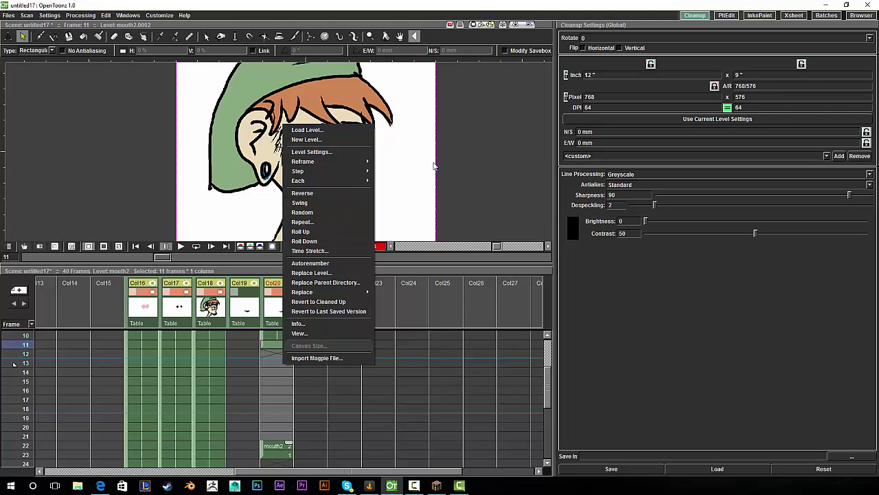
pyautogui.click(451, 183)
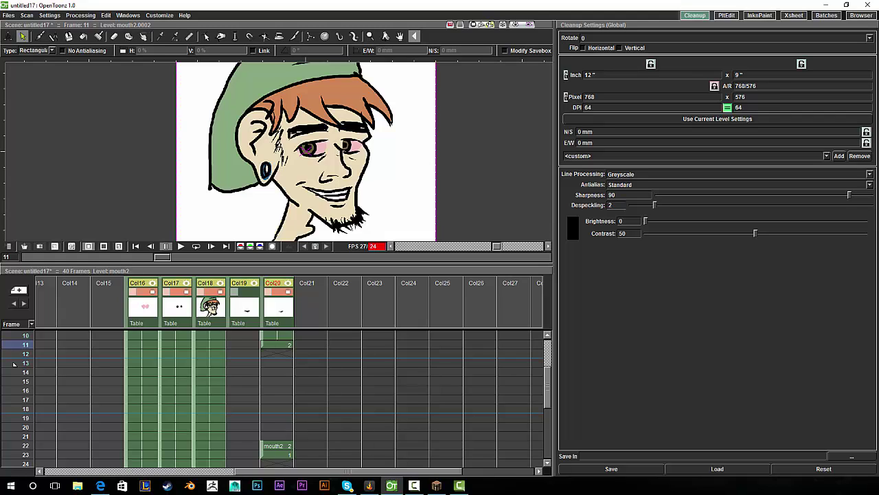
pyautogui.hotkey('alt', 'Tab')
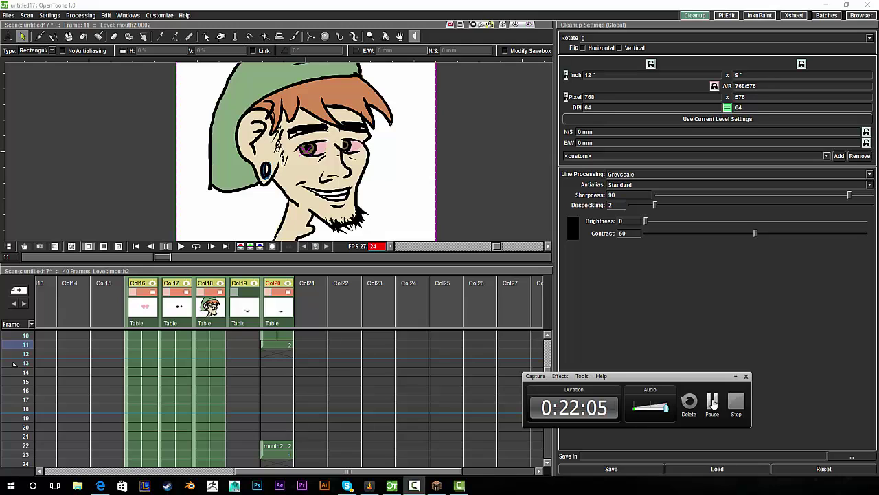
pyautogui.click(758, 402)
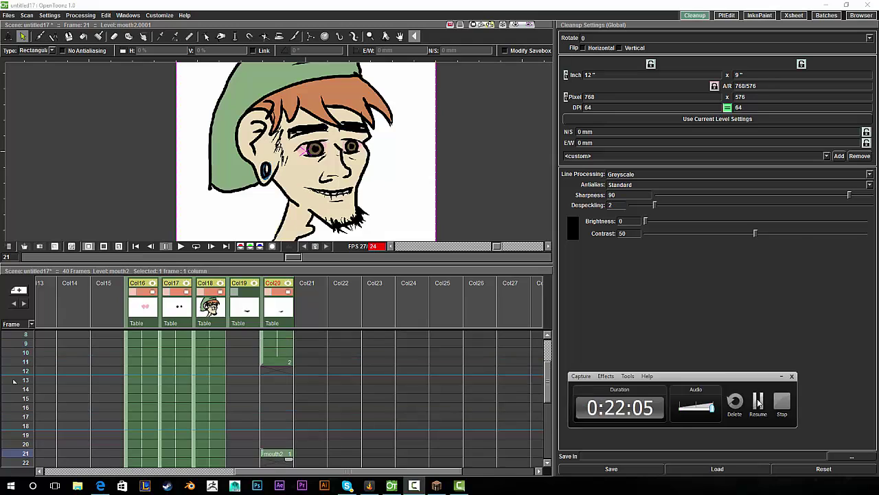
pyautogui.click(759, 402)
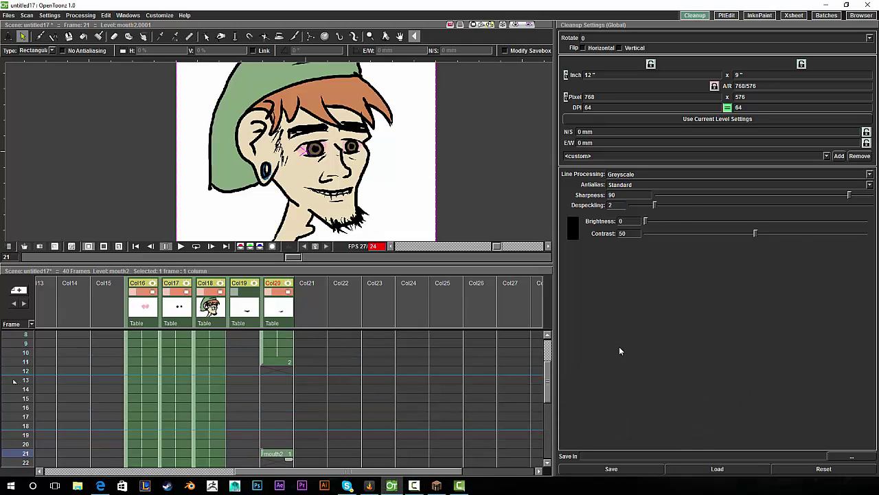
pyautogui.click(421, 487)
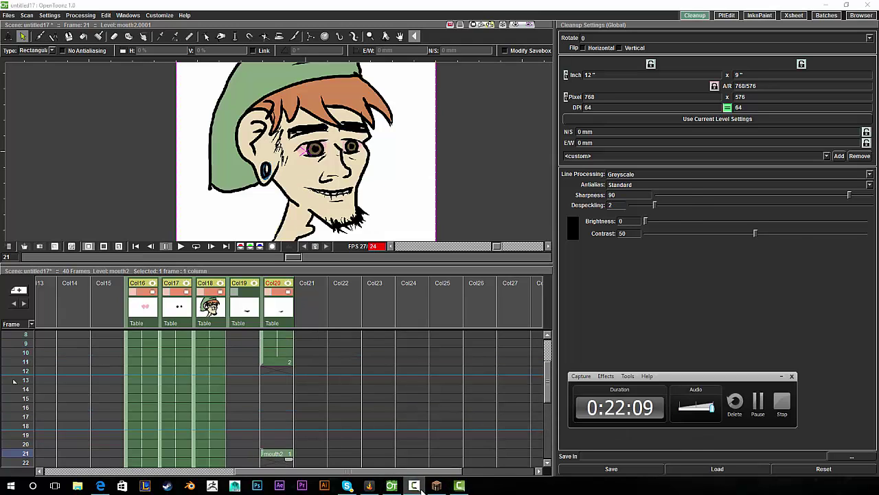
pyautogui.click(421, 488)
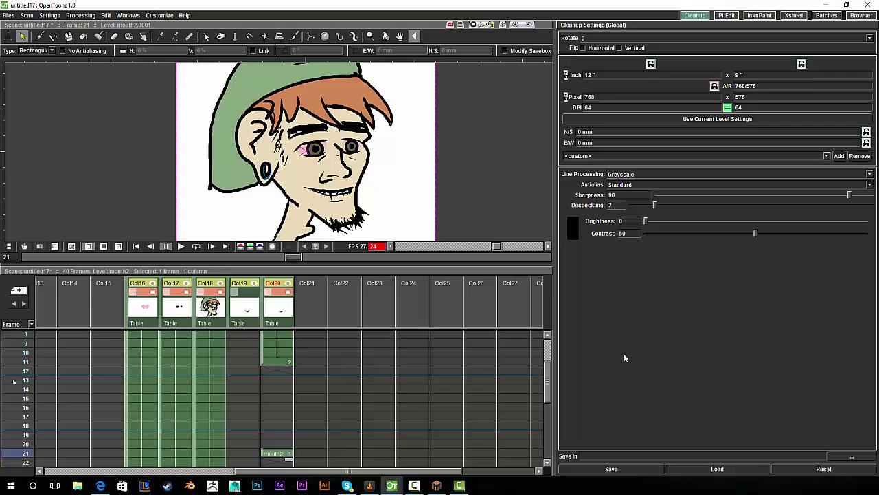
# Step: Enter mouth2 drawing 2 in Col20 at frame 20, just before drawing 1
pyautogui.click(284, 442)
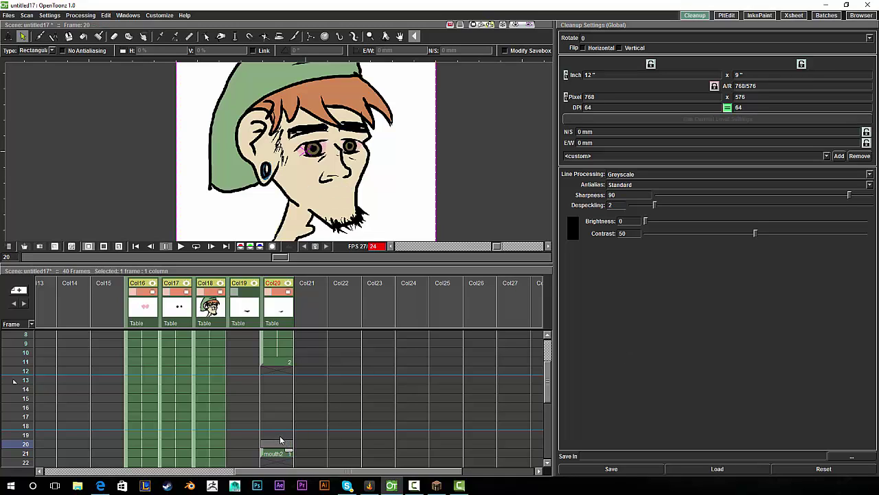
pyautogui.doubleClick(286, 443)
pyautogui.press('Return')
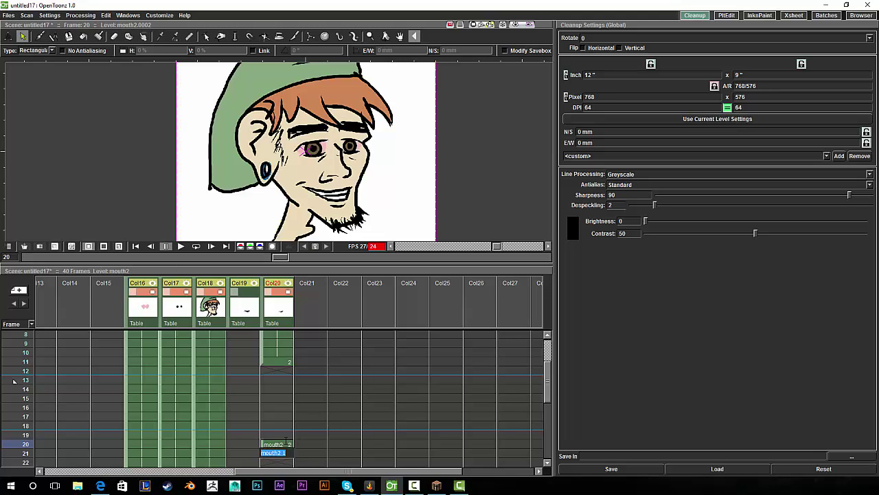
# Step: Extend drawing 2 in Col20 from frame 20 back up to frame 12 and scrub from frame 11 to 13
pyautogui.click(300, 435)
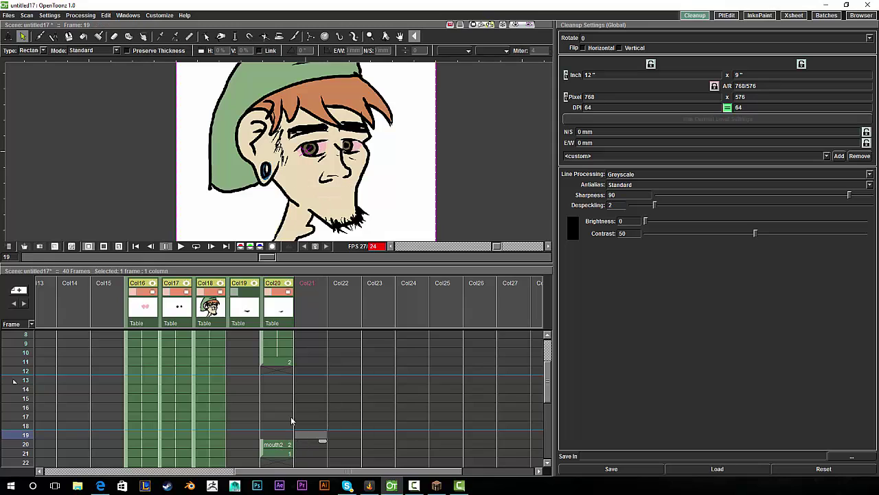
pyautogui.click(278, 445)
pyautogui.click(276, 359)
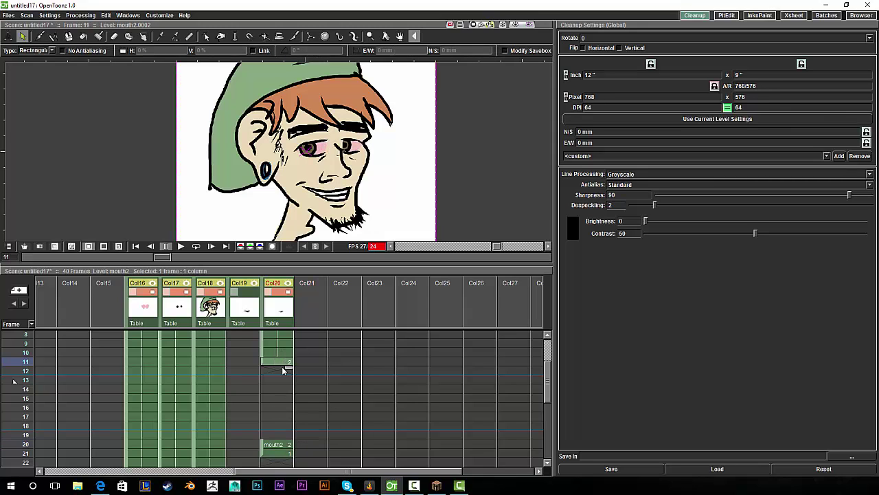
pyautogui.click(278, 444)
pyautogui.click(279, 454)
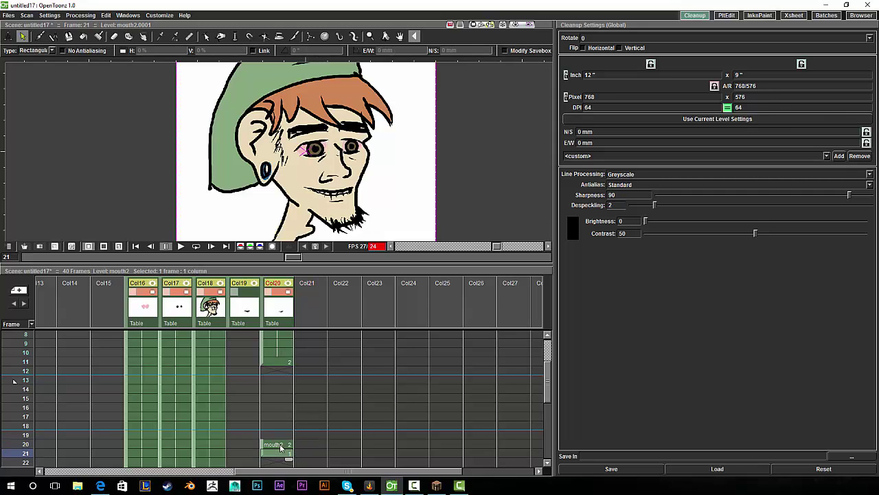
pyautogui.click(279, 446)
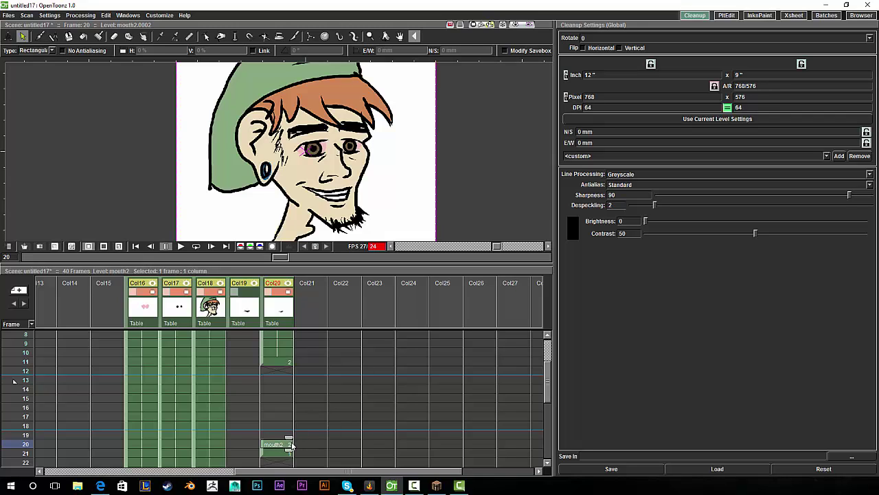
pyautogui.moveTo(289, 439); pyautogui.dragTo(290, 367)
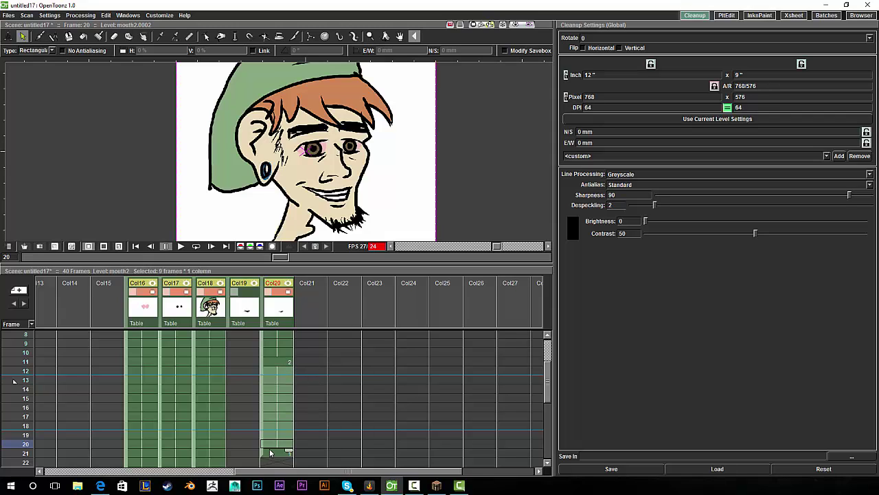
pyautogui.click(311, 363)
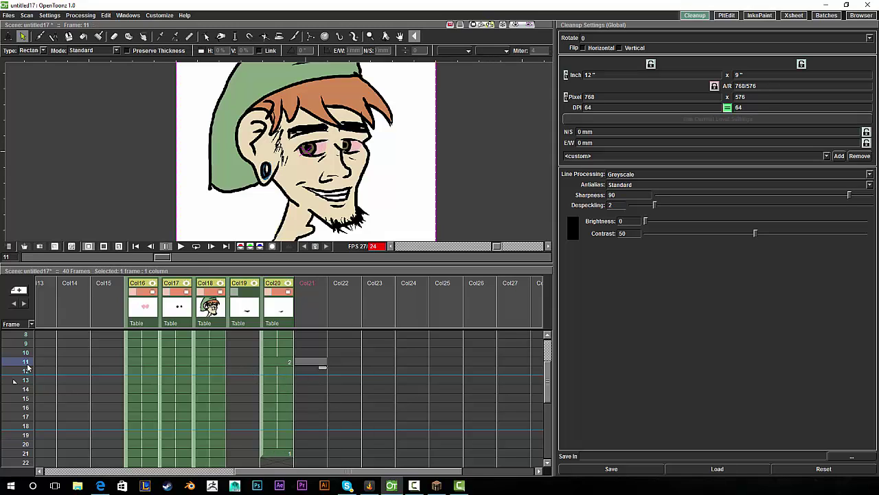
pyautogui.moveTo(27, 367)
pyautogui.mouseDown()
pyautogui.moveTo(26, 433)
pyautogui.moveTo(31, 383)
pyautogui.mouseUp()
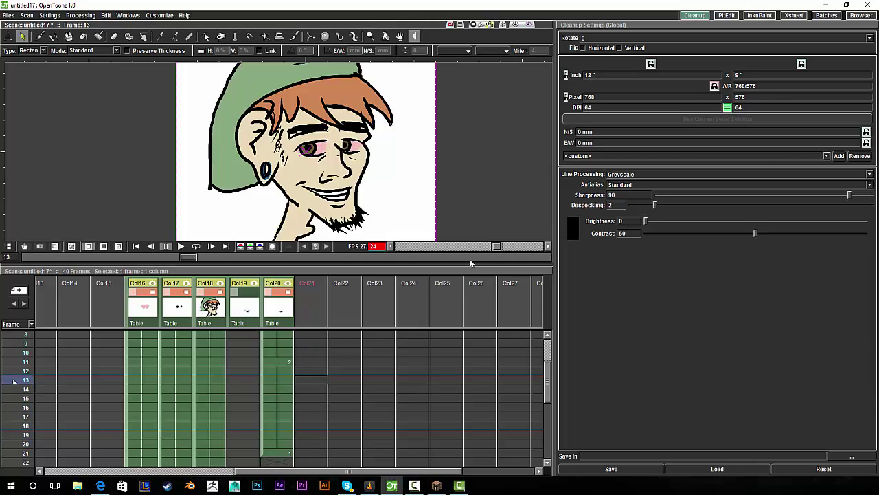
# Step: Extend mouth2 drawing 1 in Col20 from frame 21 down to frame 40, matching the end of the other columns
pyautogui.moveTo(470, 264); pyautogui.dragTo(471, 227)
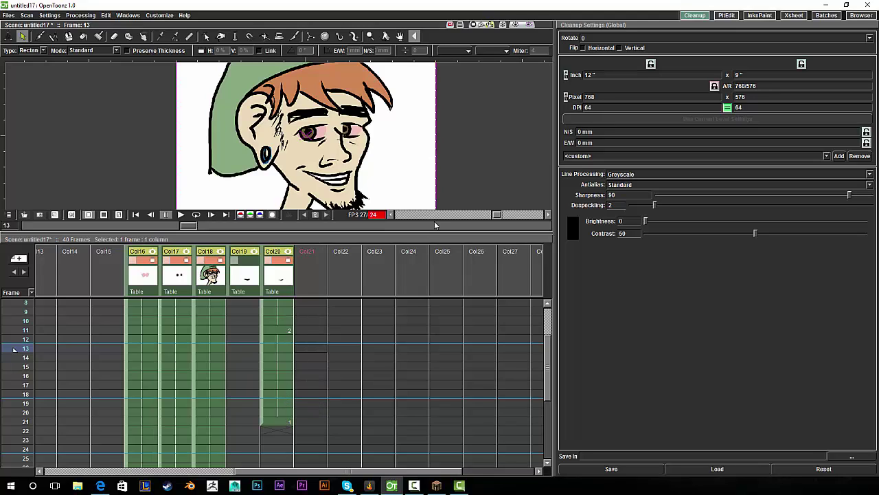
pyautogui.moveTo(426, 232); pyautogui.dragTo(406, 247)
pyautogui.moveTo(546, 393); pyautogui.dragTo(547, 451)
pyautogui.moveTo(400, 246); pyautogui.dragTo(410, 177)
pyautogui.click(283, 282)
pyautogui.moveTo(289, 287); pyautogui.dragTo(280, 429)
pyautogui.moveTo(283, 466); pyautogui.dragTo(282, 461)
# Step: Set the playback stop marker at frame 40
pyautogui.click(27, 456)
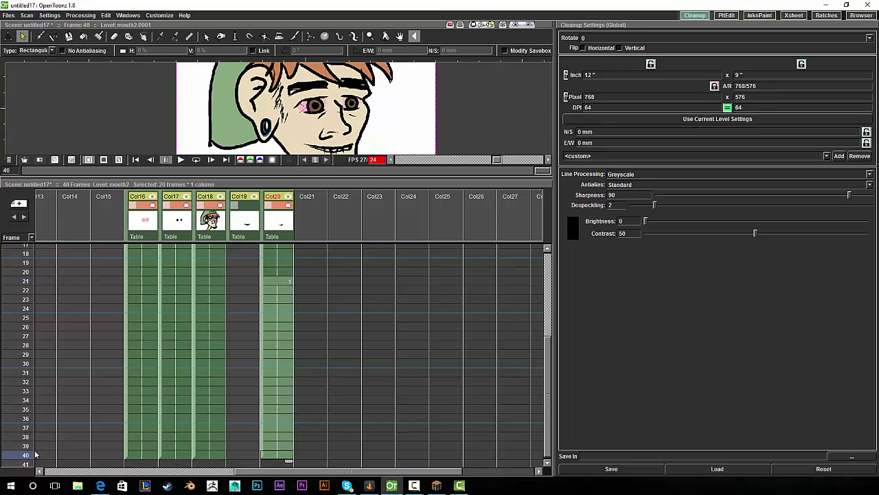
pyautogui.rightClick(31, 456)
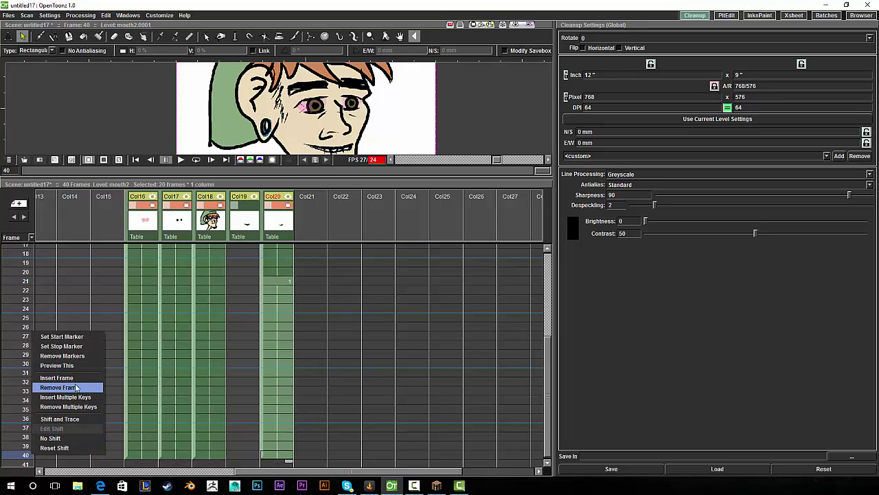
pyautogui.click(79, 348)
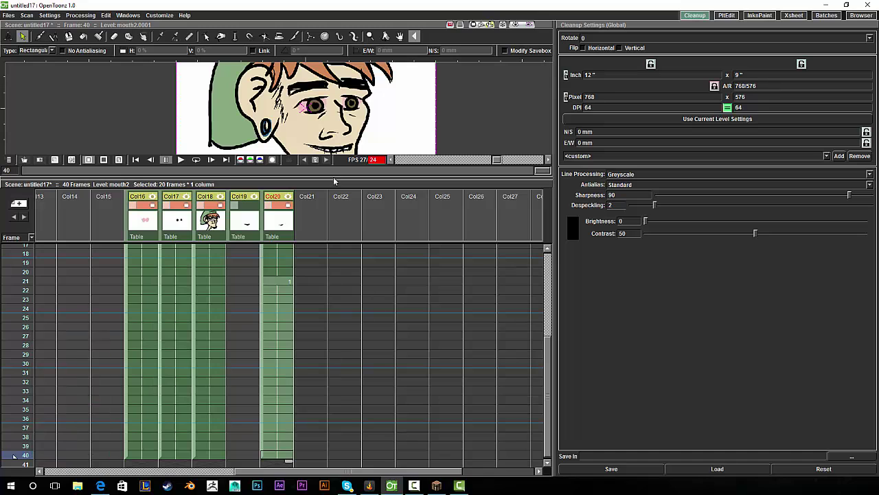
# Step: Play the animation in a loop and review the eye and mouth movement, resizing the viewer against the Xsheet as needed
pyautogui.click(369, 205)
pyautogui.moveTo(378, 177); pyautogui.dragTo(377, 302)
pyautogui.click(197, 284)
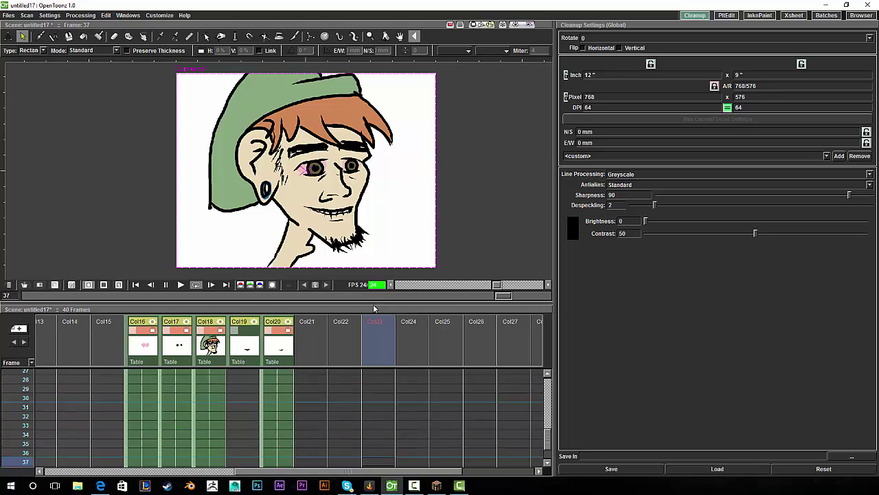
pyautogui.moveTo(377, 302); pyautogui.dragTo(378, 280)
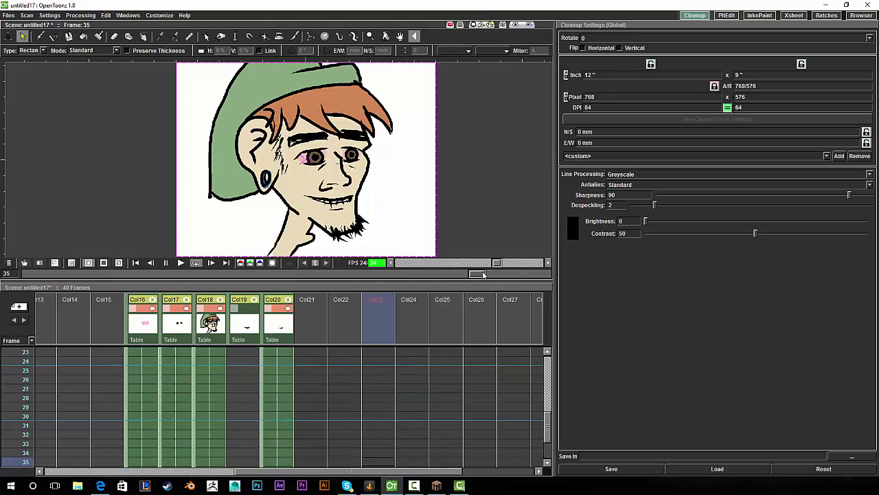
pyautogui.moveTo(499, 280)
pyautogui.mouseDown()
pyautogui.moveTo(499, 289)
pyautogui.moveTo(502, 280)
pyautogui.mouseUp()
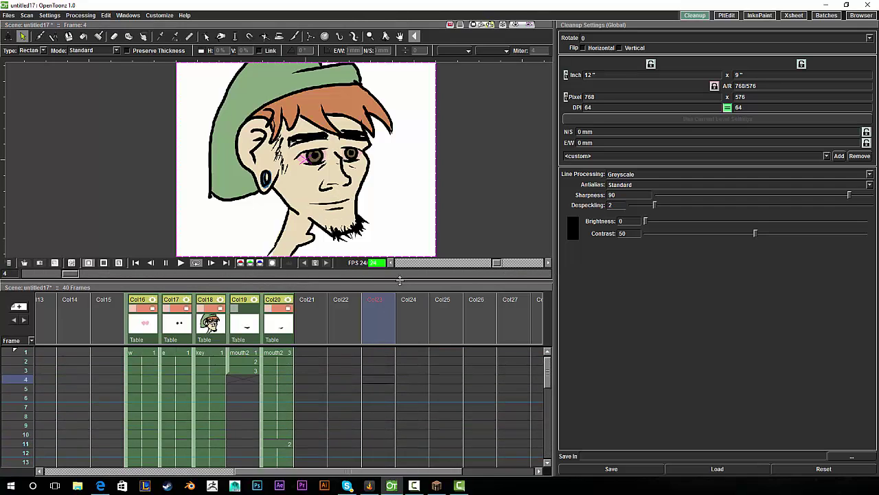
pyautogui.moveTo(399, 279); pyautogui.dragTo(399, 201)
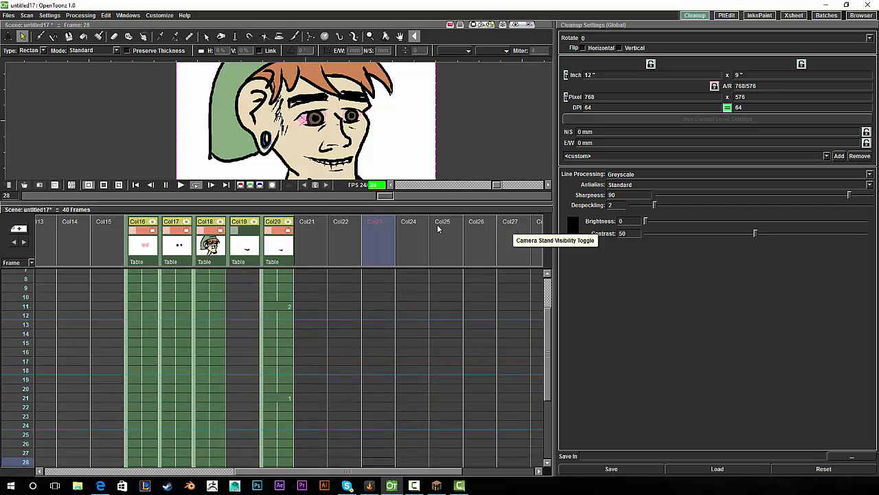
pyautogui.moveTo(434, 202); pyautogui.dragTo(435, 318)
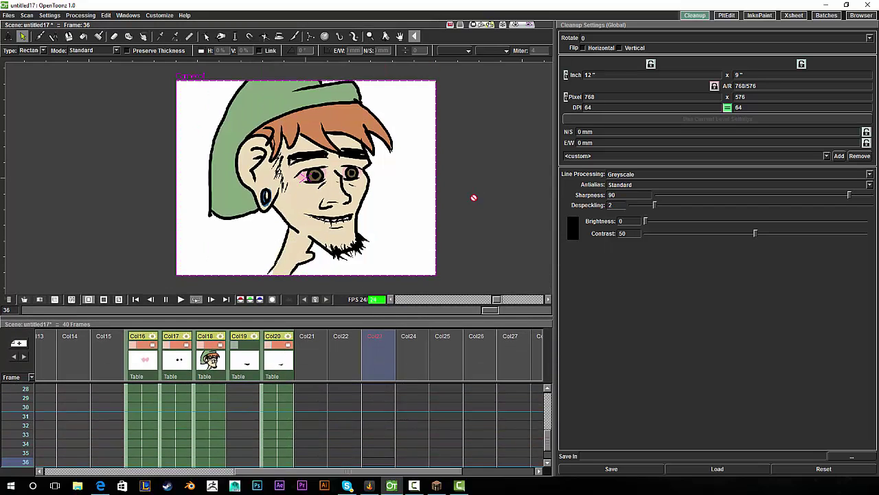